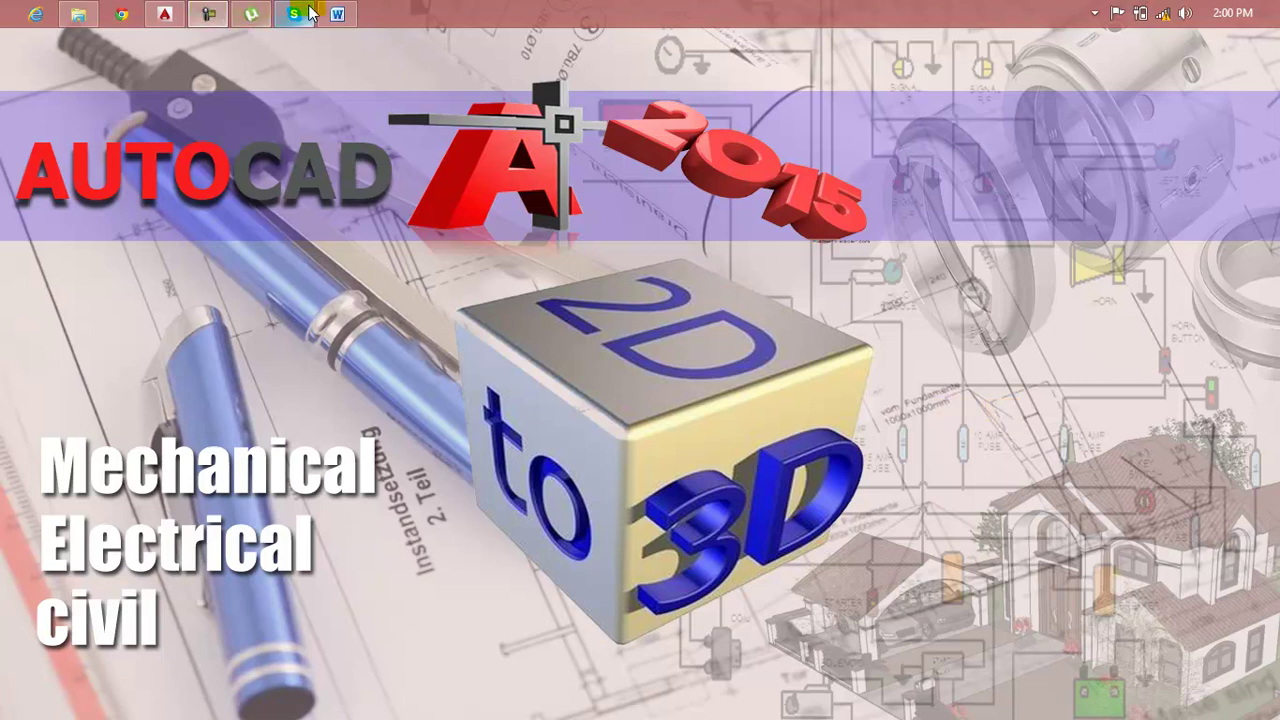
# Review the Lesson 94 notes full screen, then hide them.
pyautogui.click(337, 14)
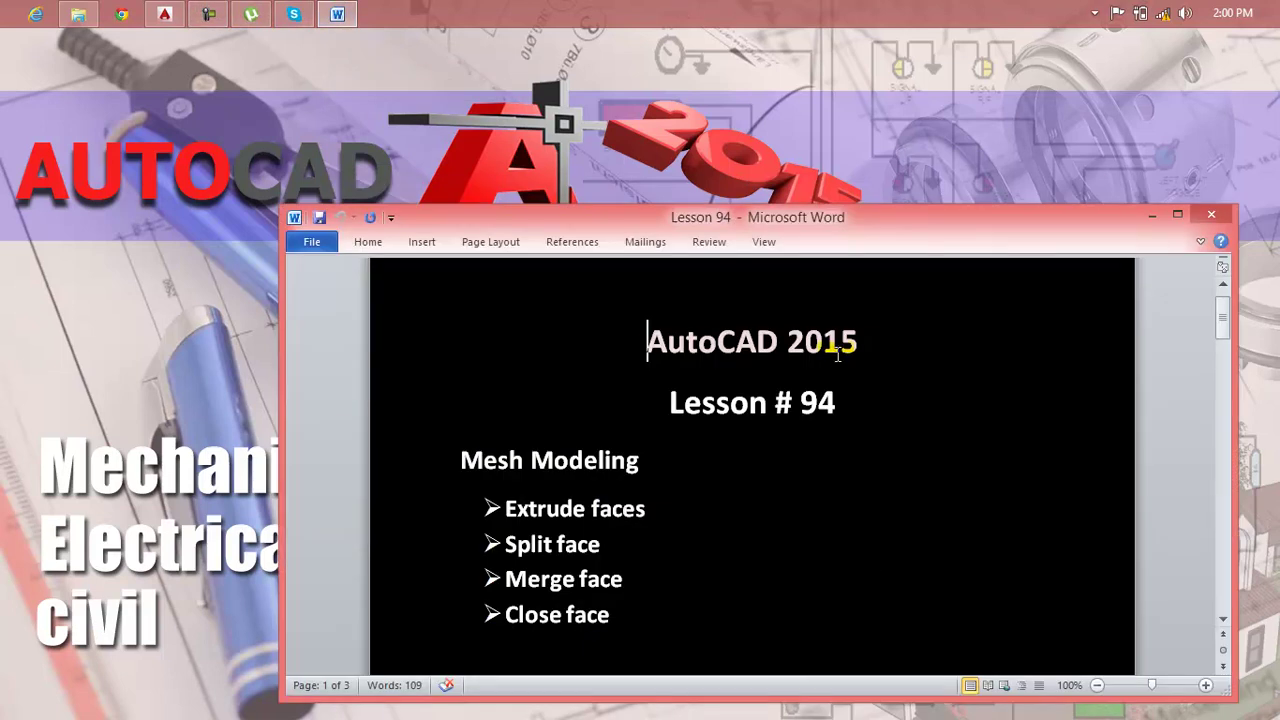
pyautogui.doubleClick(801, 216)
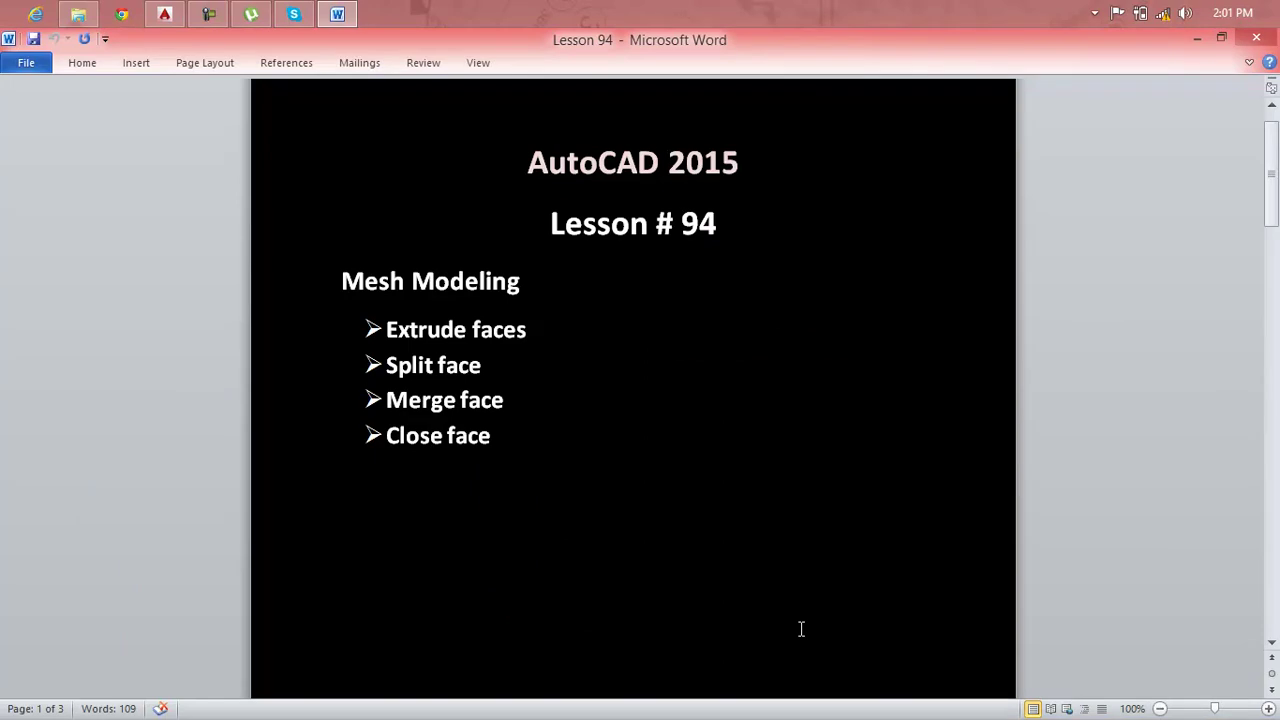
pyautogui.click(1204, 50)
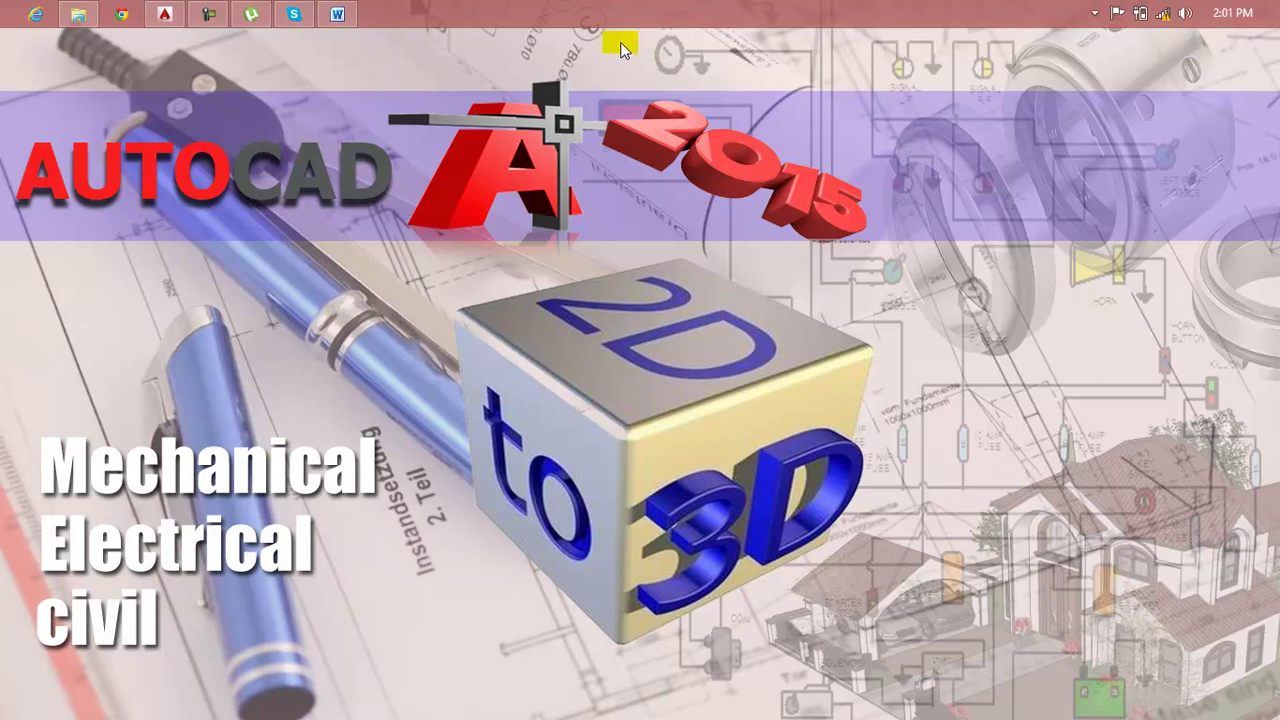
# Bring AutoCAD forward and switch the drawing to a southwest isometric view.
pyautogui.click(165, 13)
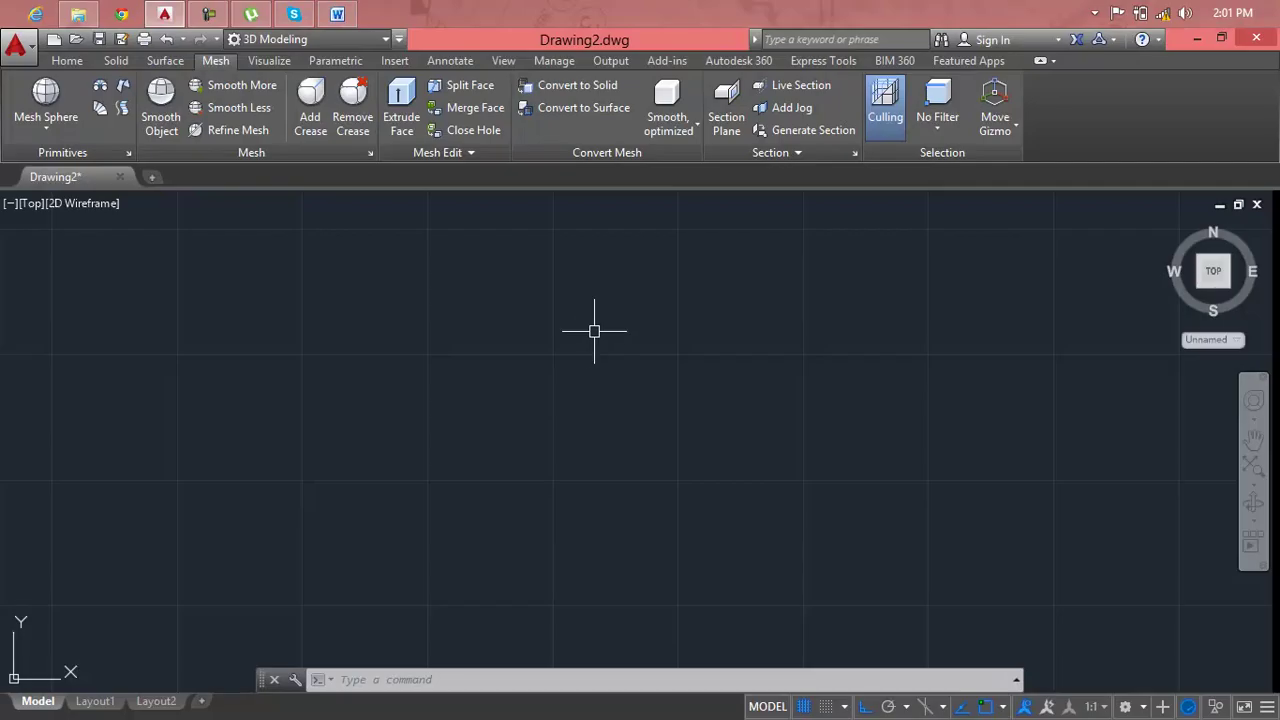
pyautogui.press('Escape')
pyautogui.press('Escape')
pyautogui.press('Escape')
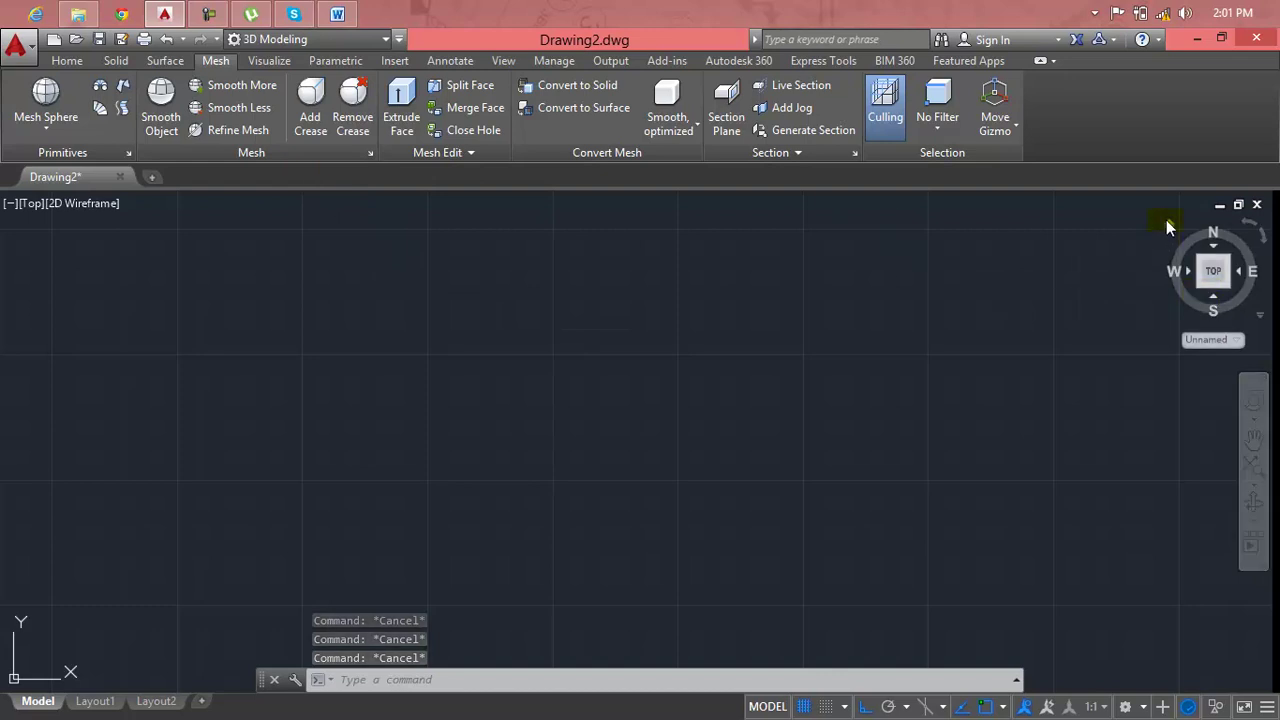
pyautogui.click(1166, 224)
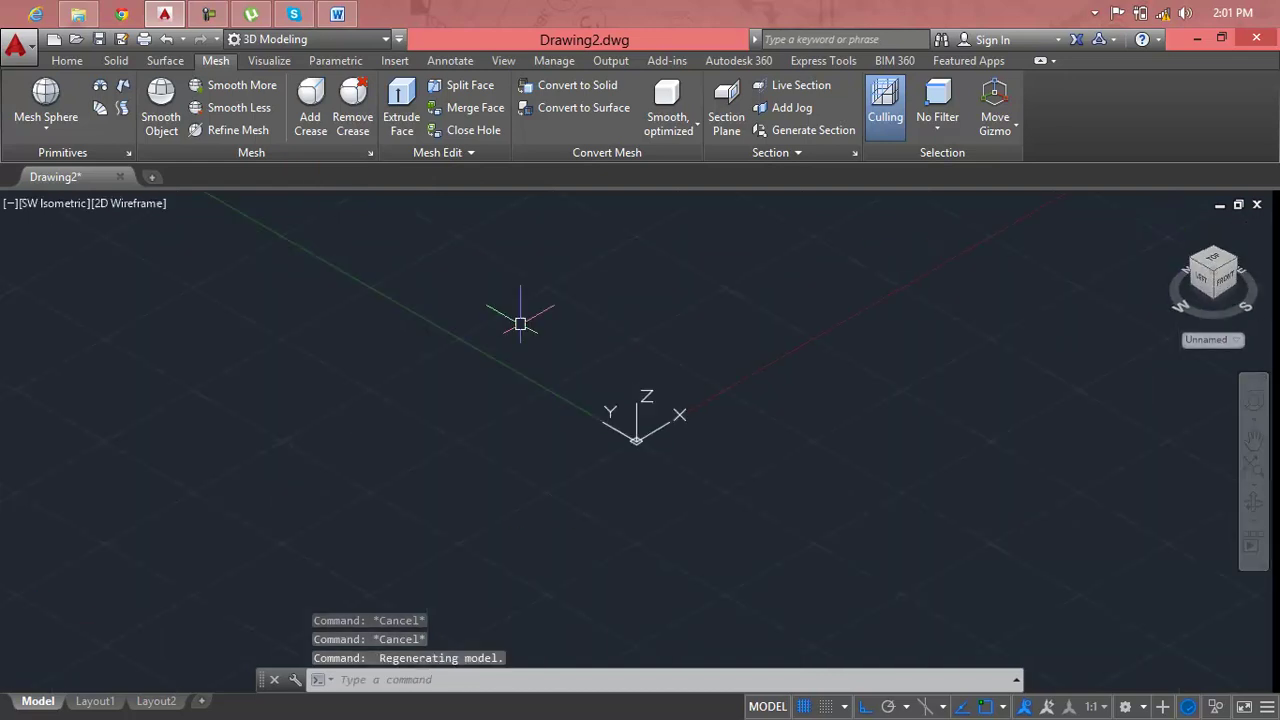
# Use UC to turn off Display at UCS origin point for the UCS icon.
pyautogui.press('Escape')
pyautogui.press('Escape')
pyautogui.press('Escape')
pyautogui.write('uc')
pyautogui.press('Return')
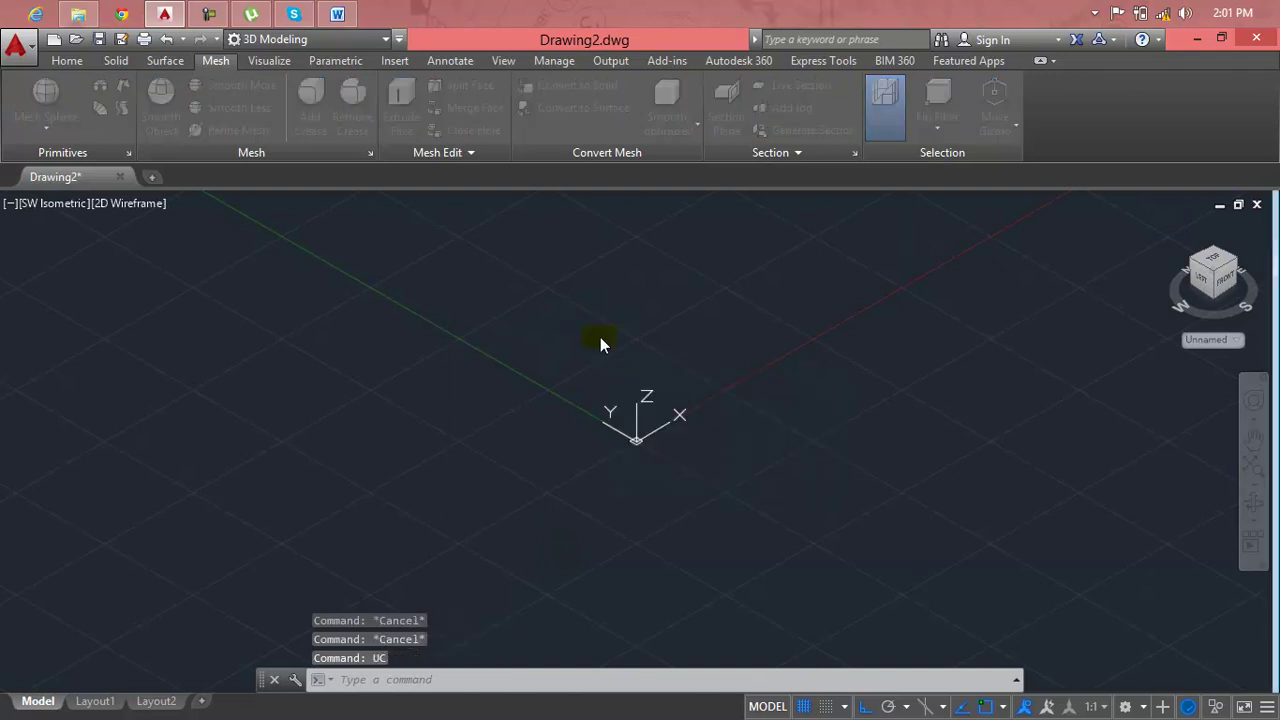
pyautogui.click(562, 338)
pyautogui.click(621, 515)
pyautogui.press('Escape')
pyautogui.press('Escape')
pyautogui.press('Escape')
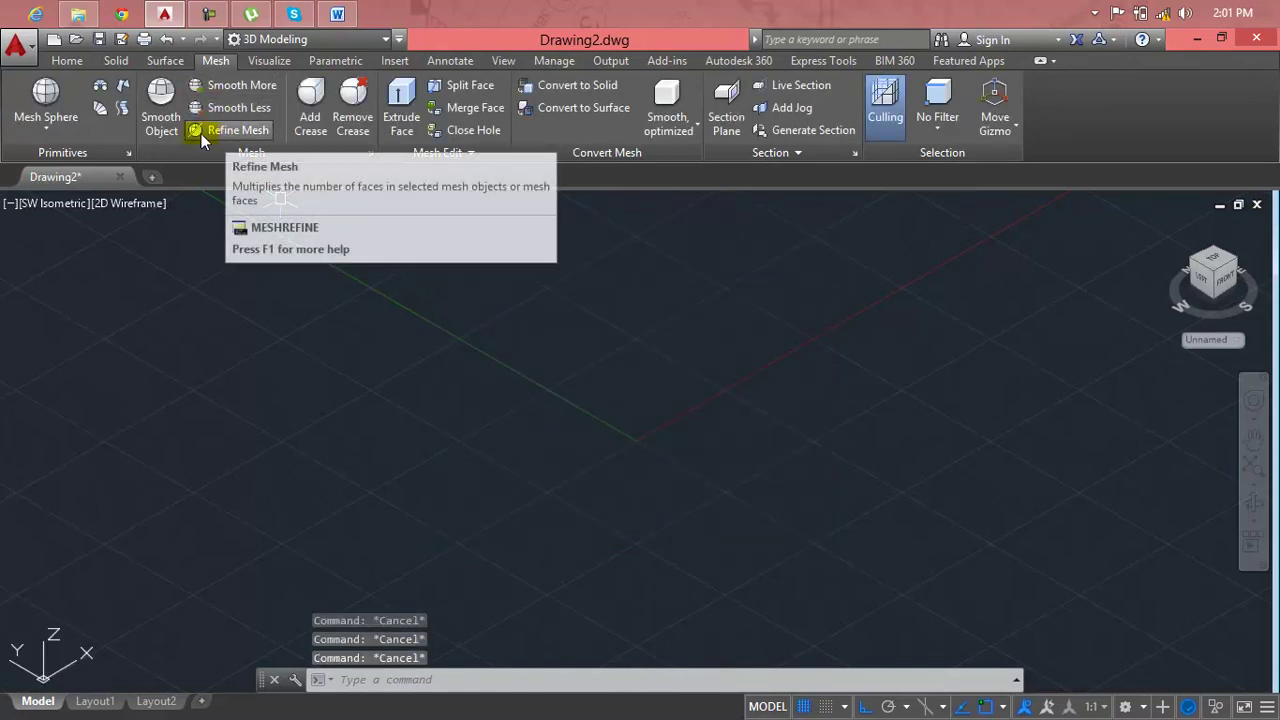
# Apply the Realistic visual style to the viewport.
pyautogui.click(124, 206)
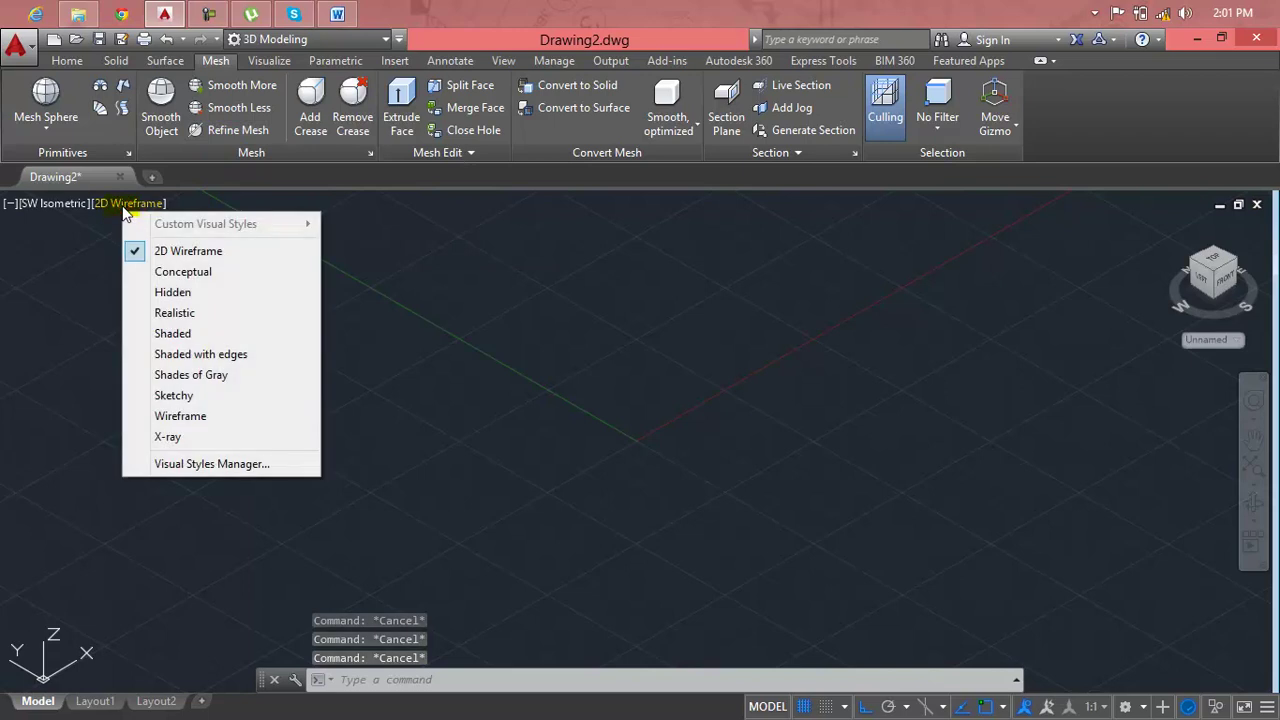
pyautogui.click(167, 315)
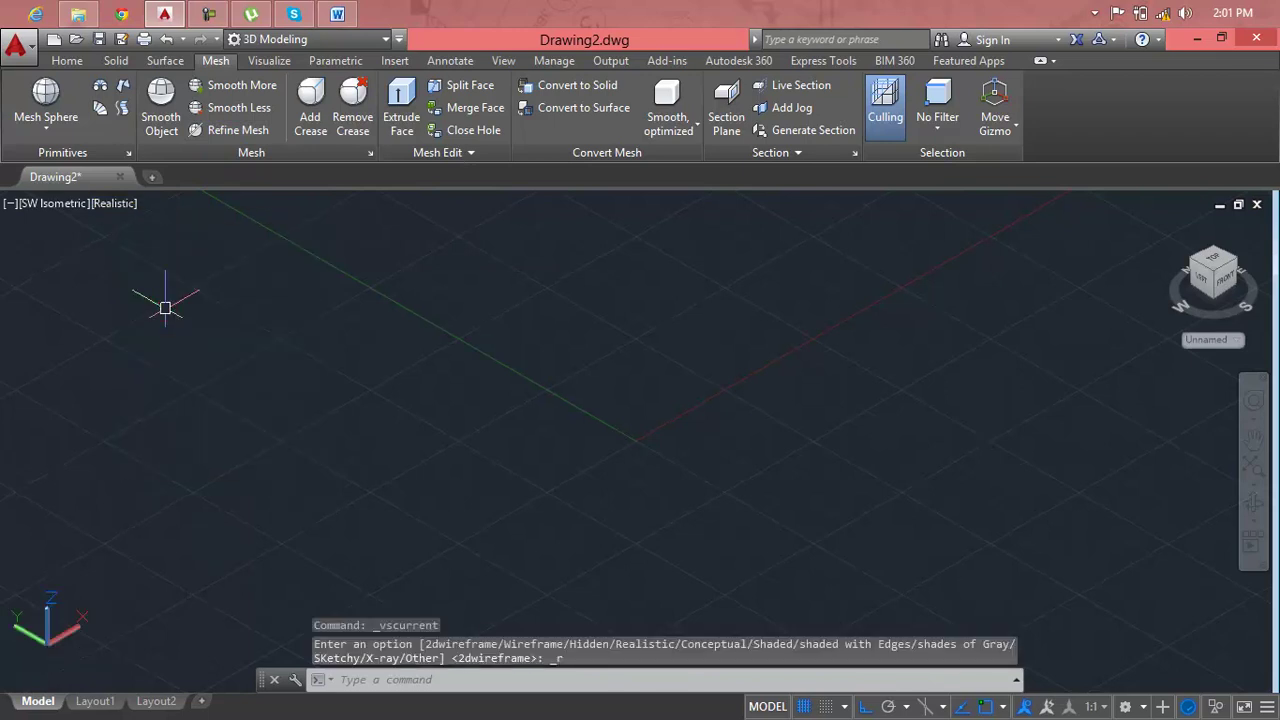
pyautogui.press('Escape')
pyautogui.press('Escape')
pyautogui.press('Escape')
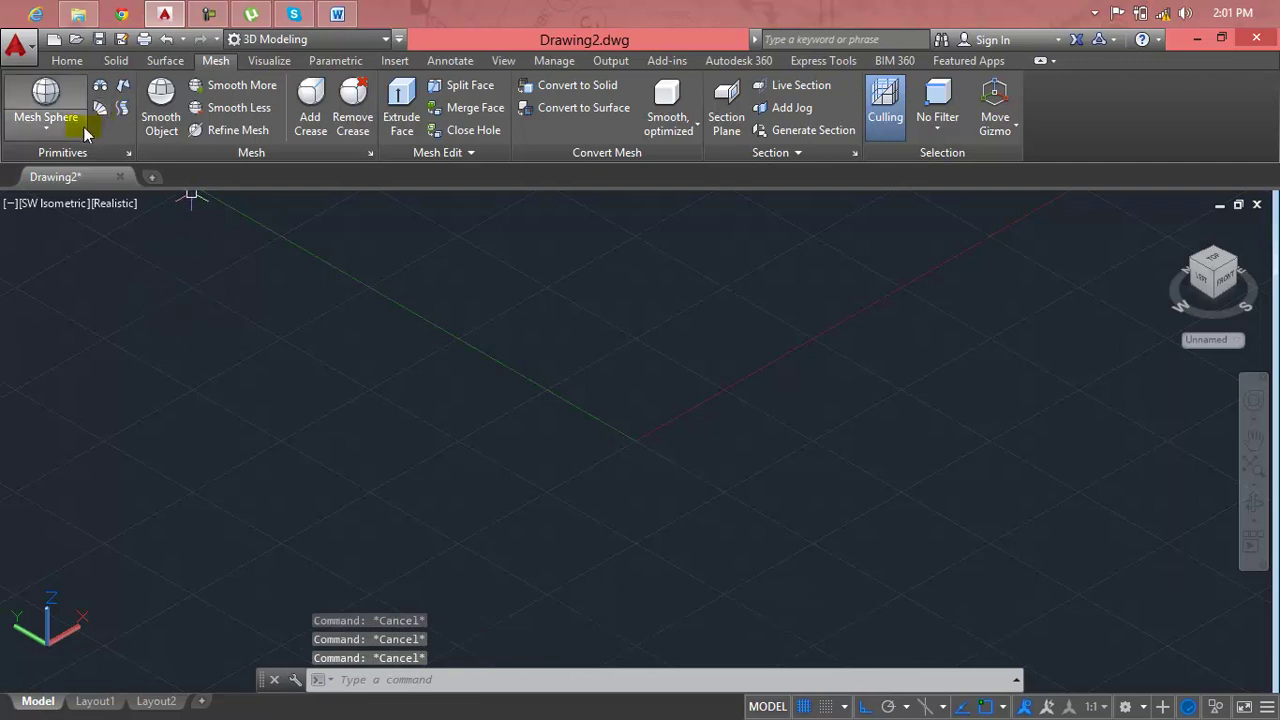
# Draw a cube-shaped Mesh Box from two base corners and a matching height.
pyautogui.click(86, 120)
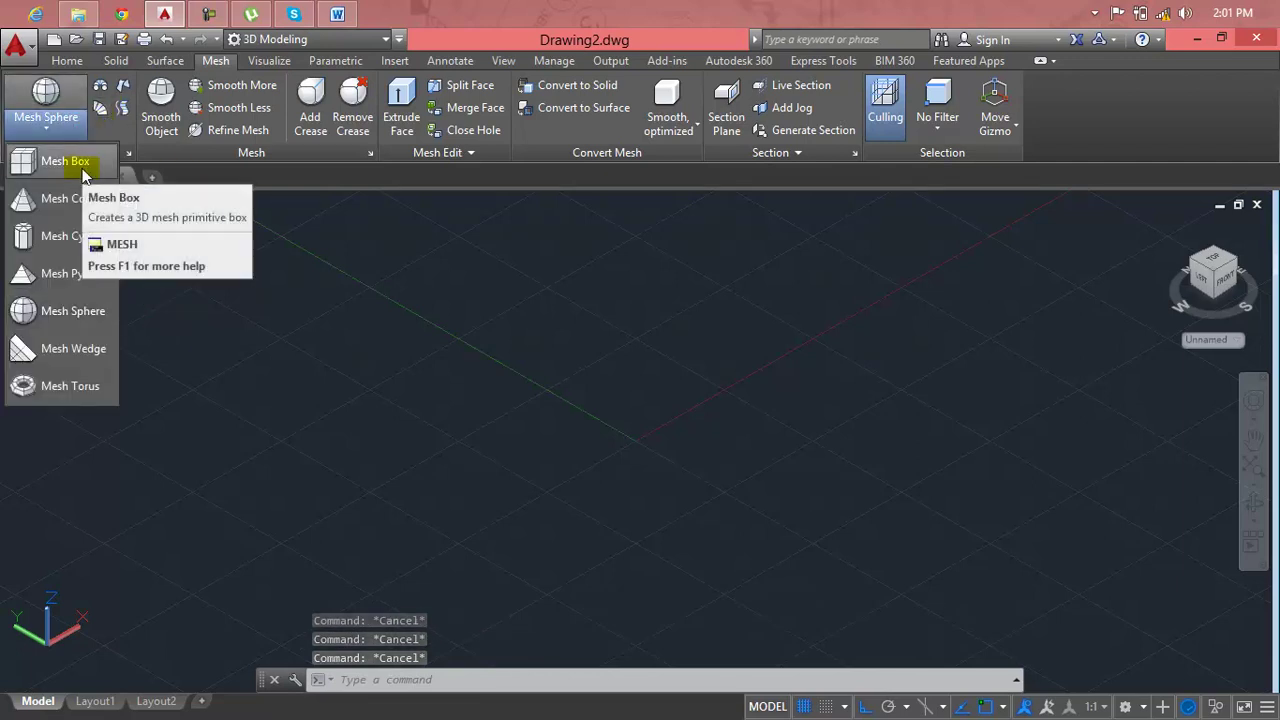
pyautogui.click(83, 163)
pyautogui.click(455, 470)
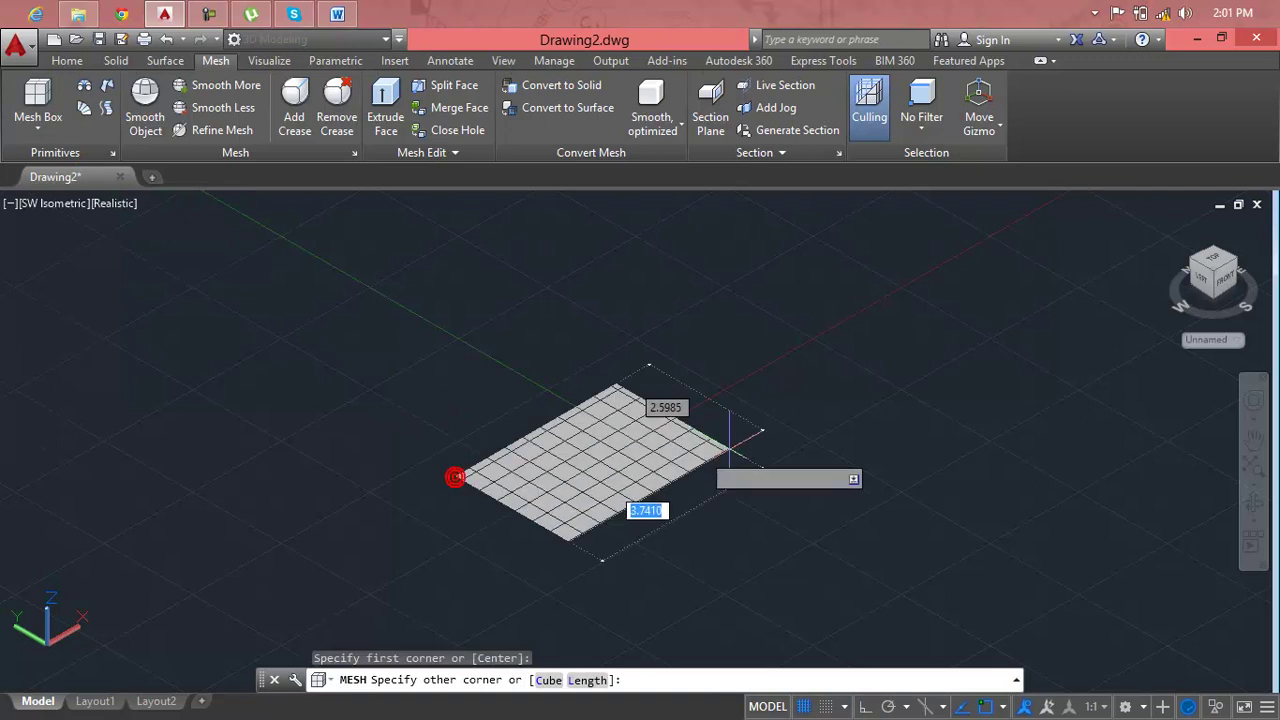
pyautogui.click(1030, 422)
pyautogui.scroll(-3, 912, 300)
pyautogui.moveTo(912, 300); pyautogui.dragTo(722, 400, button='middle')
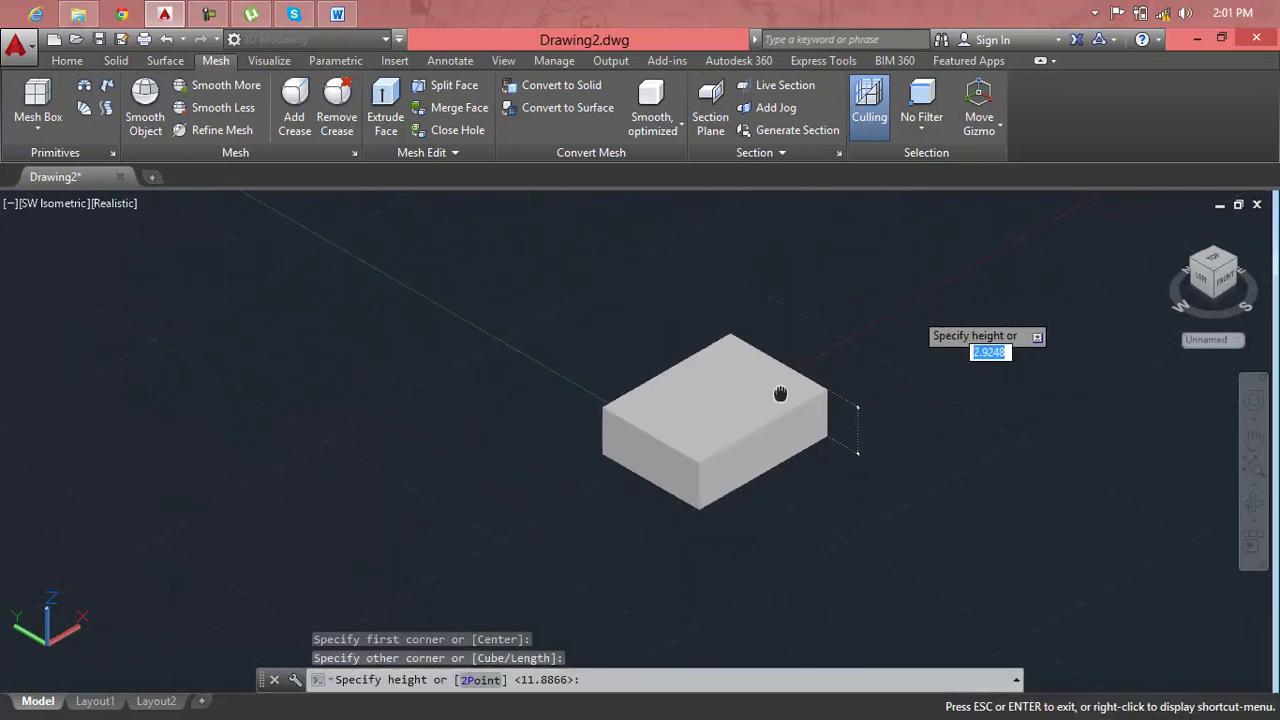
pyautogui.click(727, 350)
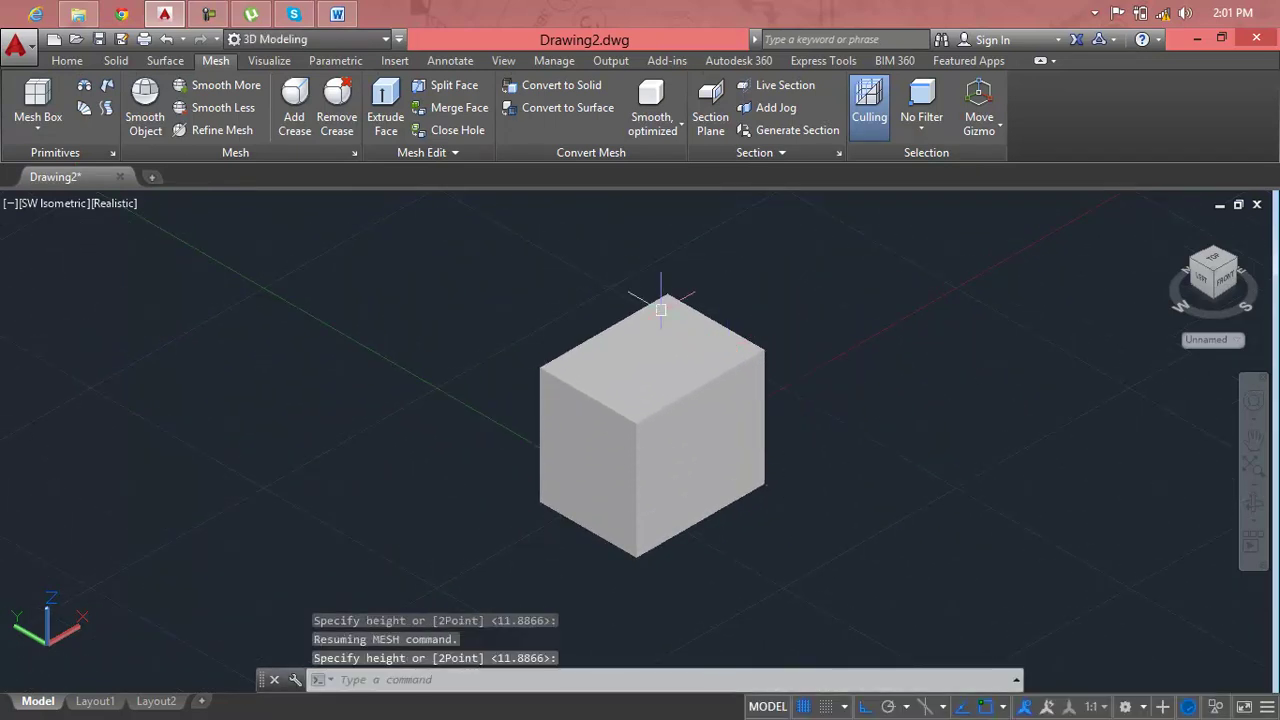
pyautogui.press('Escape')
pyautogui.press('Escape')
pyautogui.press('Escape')
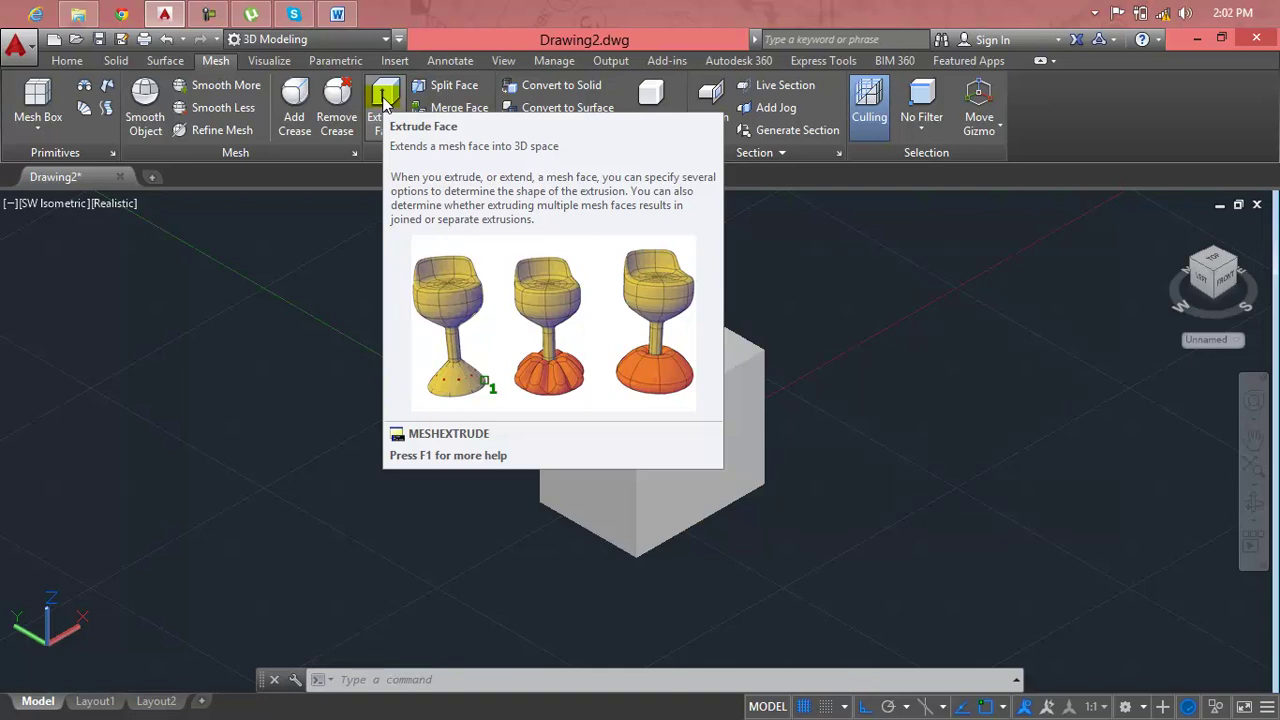
pyautogui.click(386, 100)
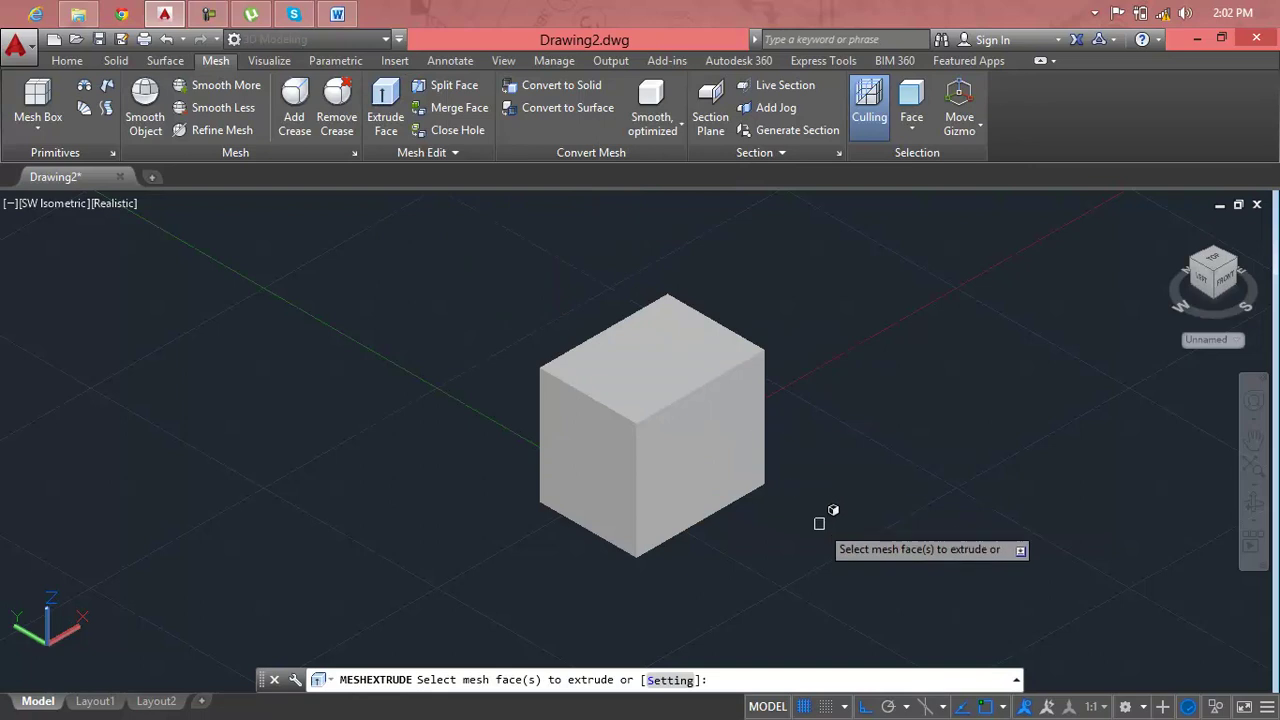
pyautogui.scroll(2, 703, 434)
pyautogui.moveTo(669, 457); pyautogui.dragTo(589, 477, button='middle')
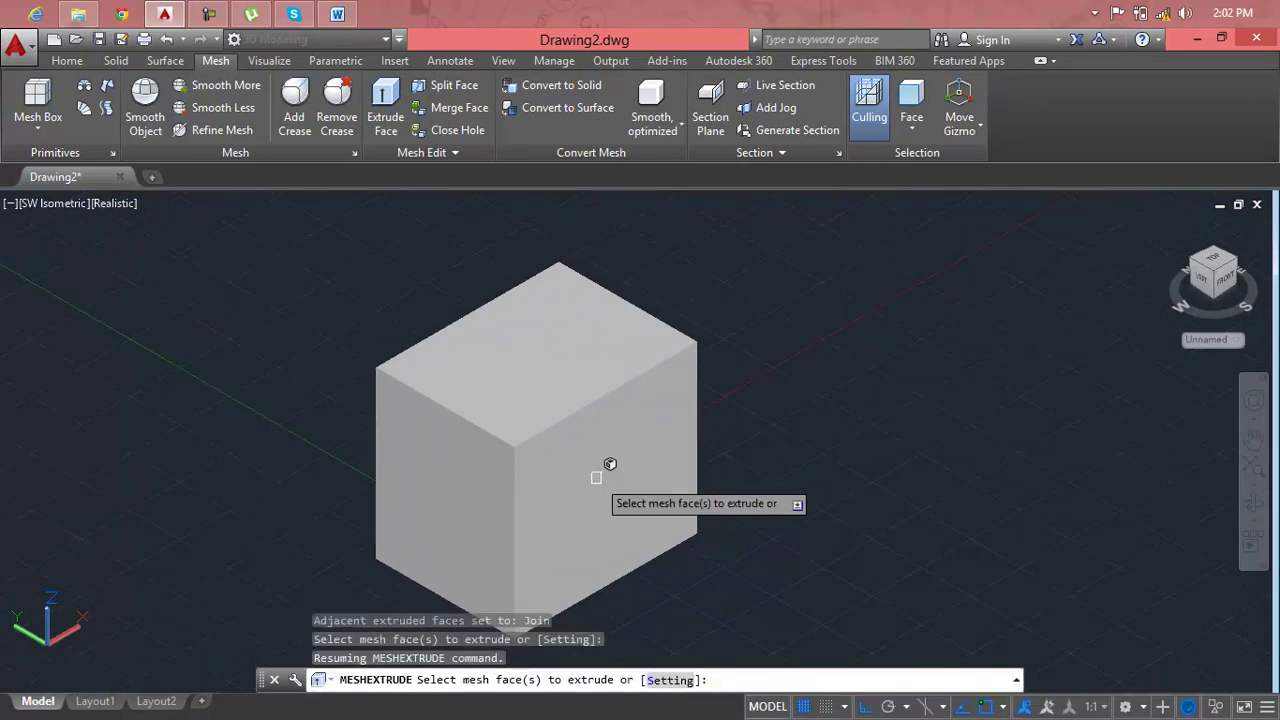
pyautogui.click(622, 473)
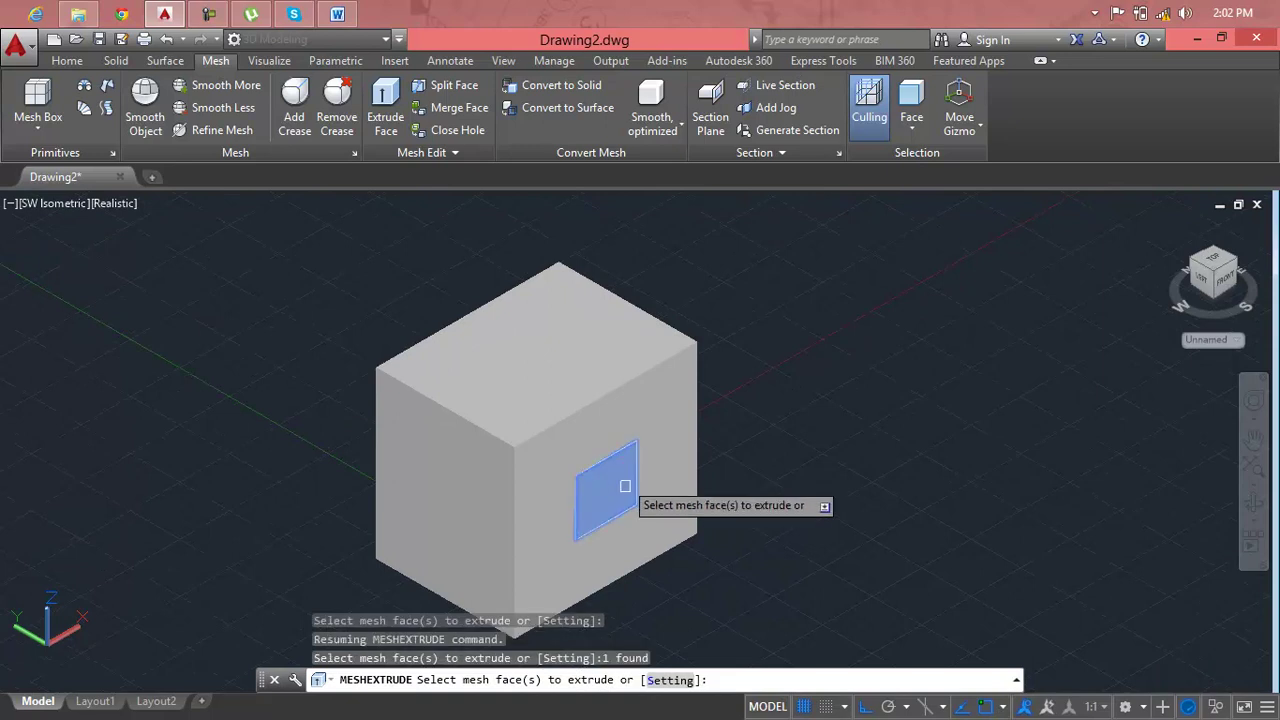
pyautogui.click(556, 357)
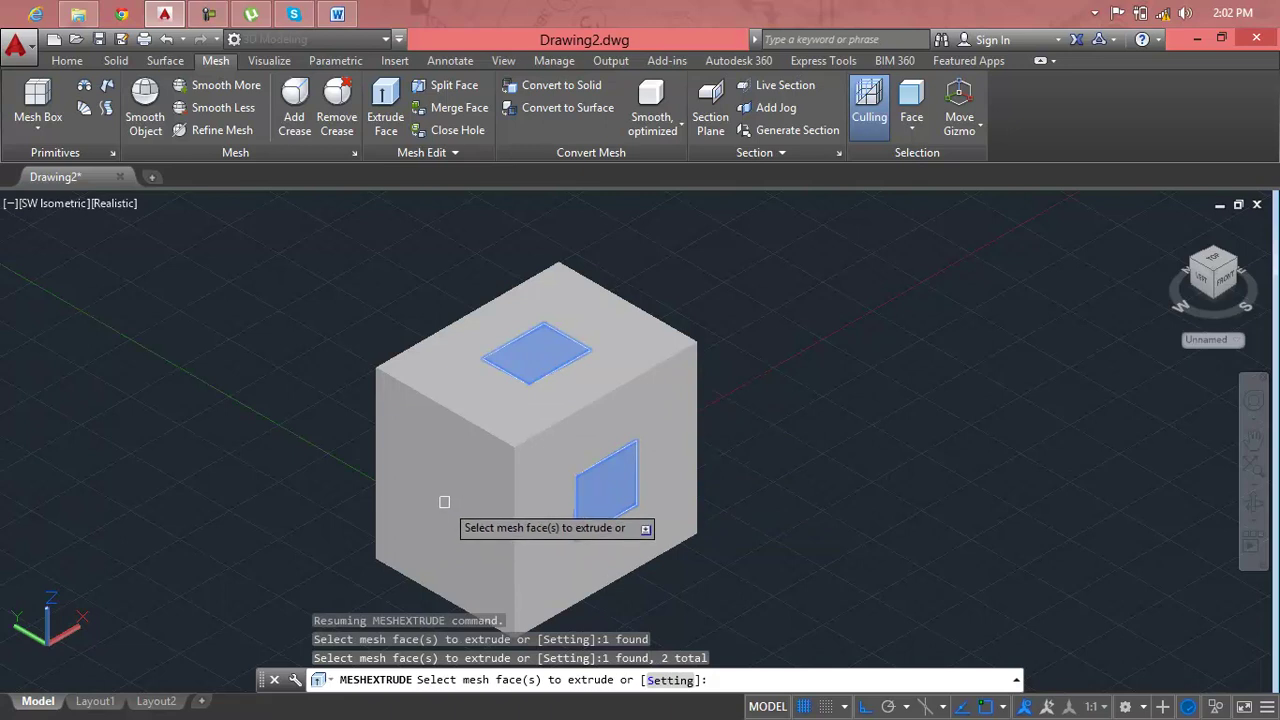
pyautogui.click(444, 502)
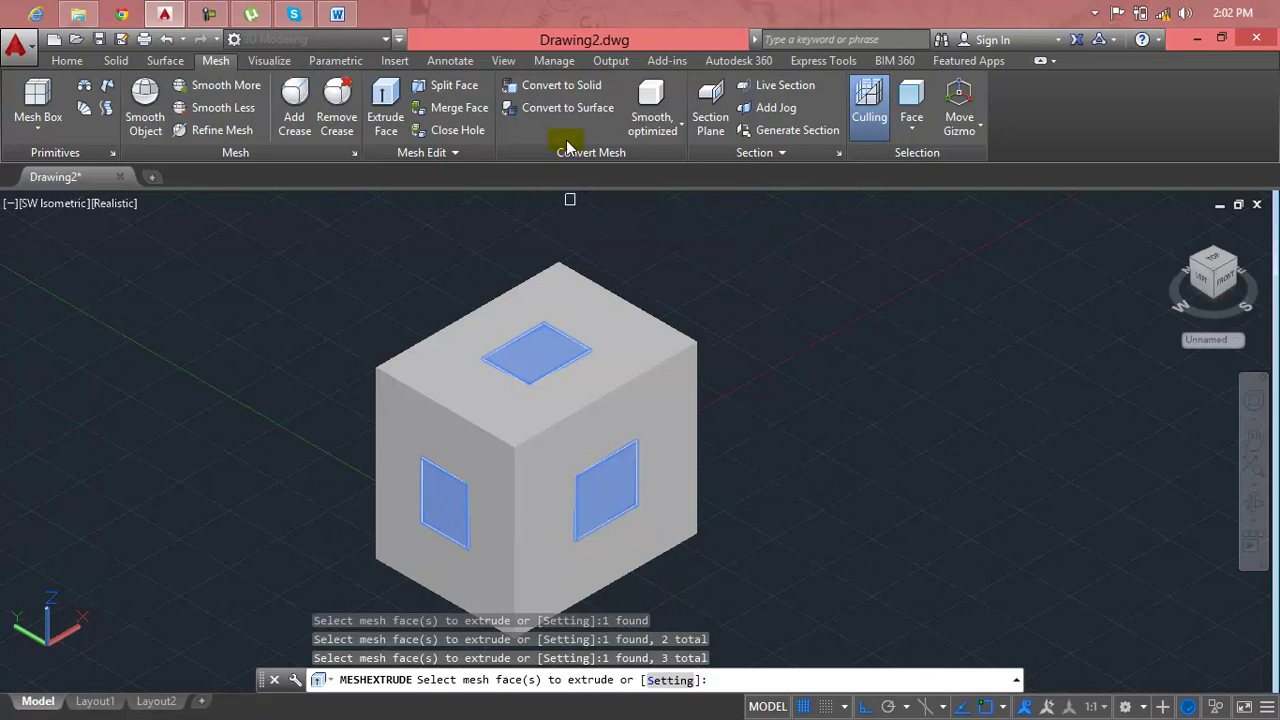
pyautogui.click(388, 106)
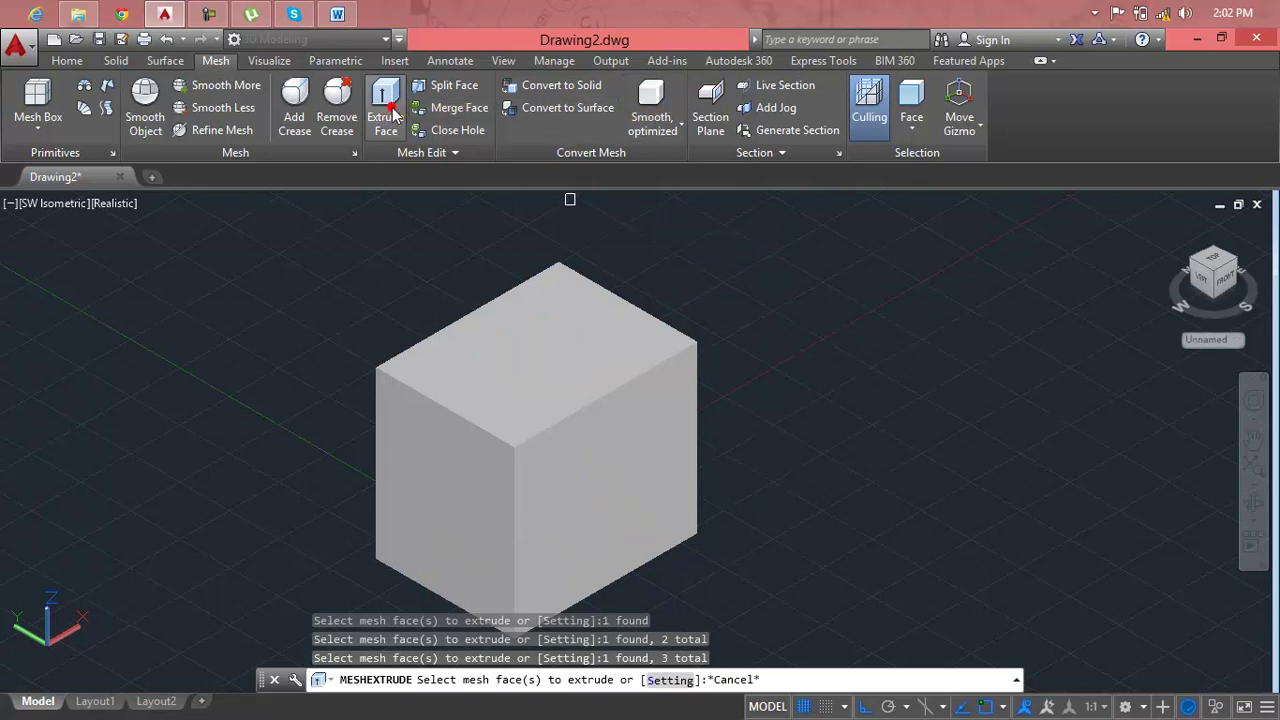
pyautogui.click(552, 342)
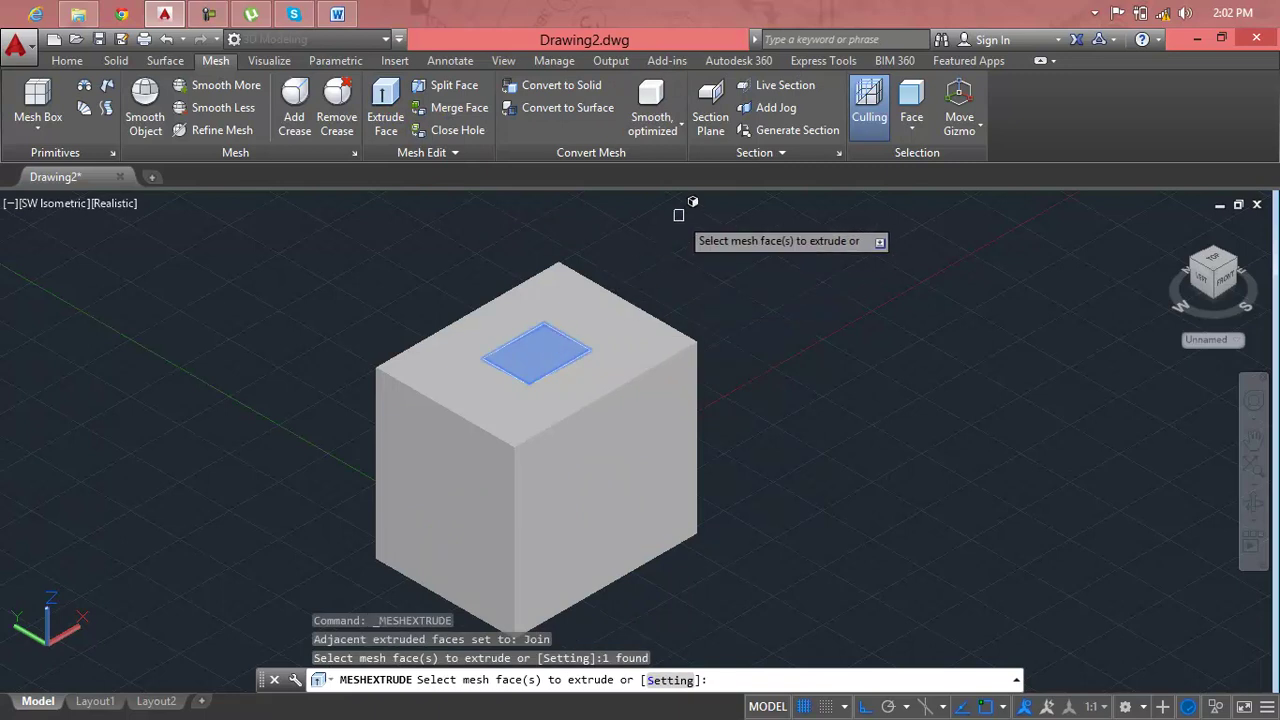
pyautogui.click(446, 456)
pyautogui.click(440, 520)
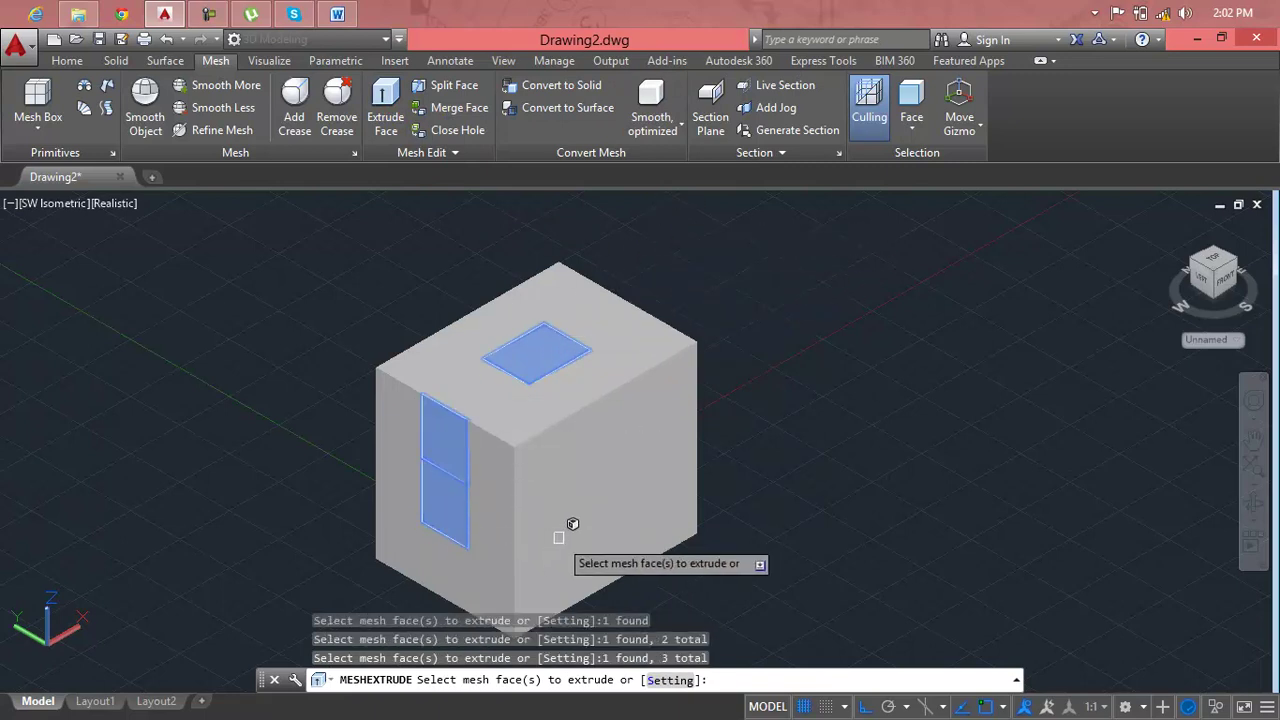
pyautogui.click(607, 488)
pyautogui.press('Return')
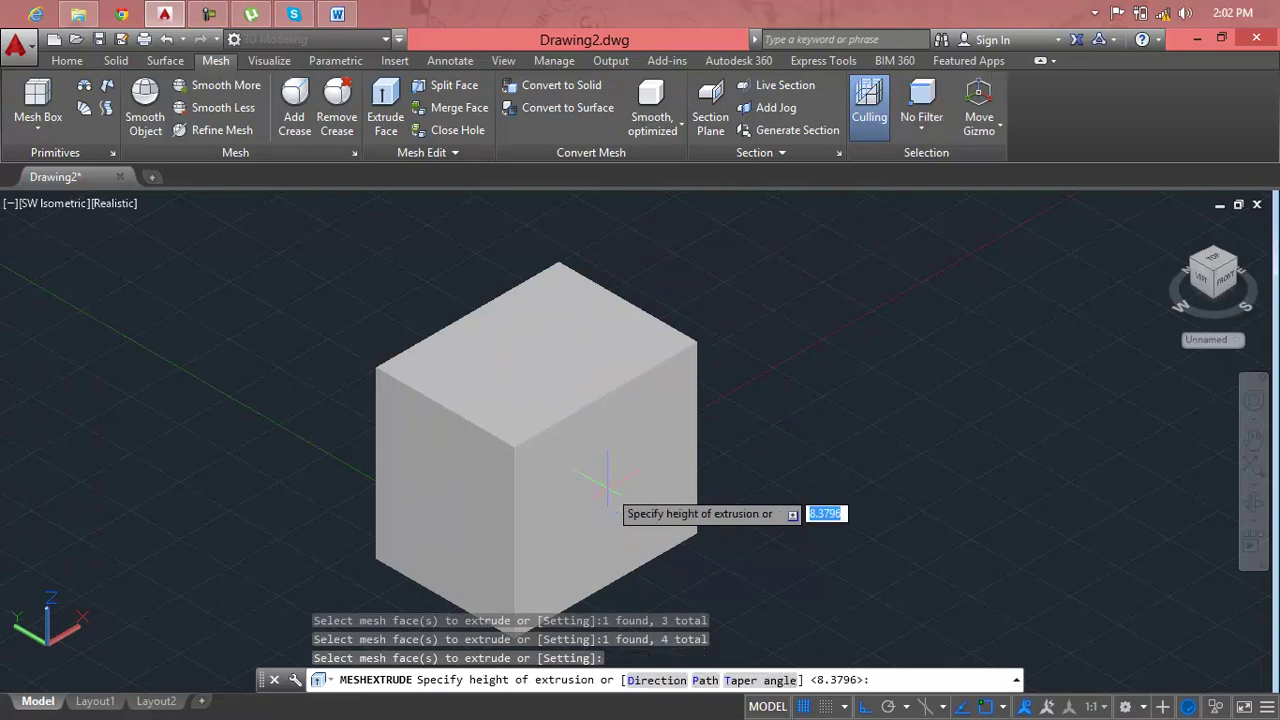
pyautogui.press('Escape')
pyautogui.press('Escape')
pyautogui.press('Escape')
pyautogui.press('Escape')
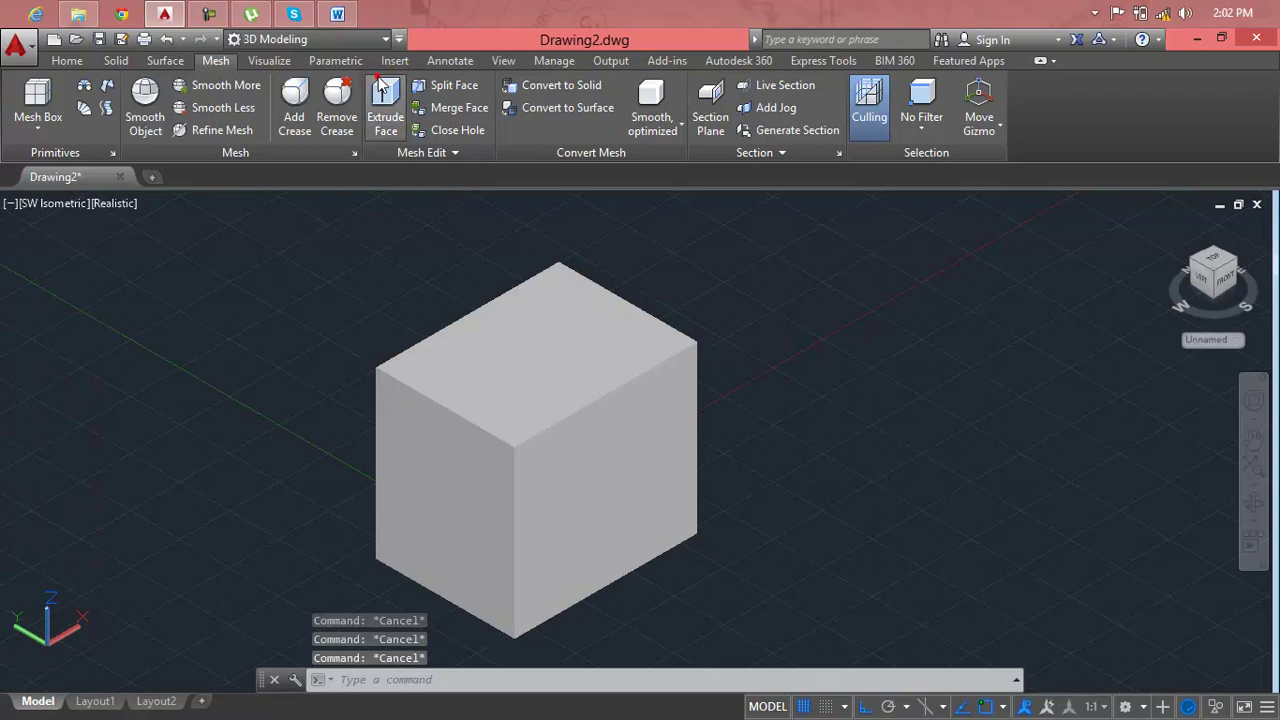
# Pick four cube faces, including the top and both sides, and extrude them by 5.
pyautogui.click(380, 88)
pyautogui.click(605, 475)
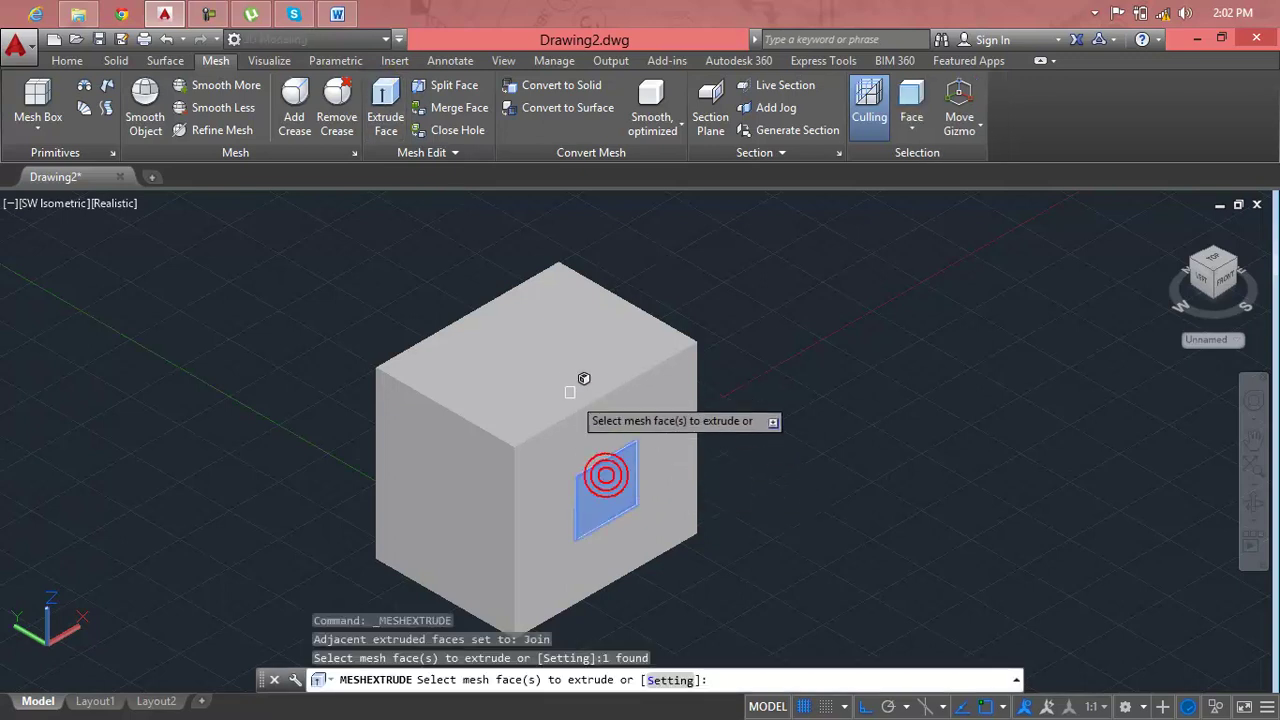
pyautogui.click(557, 351)
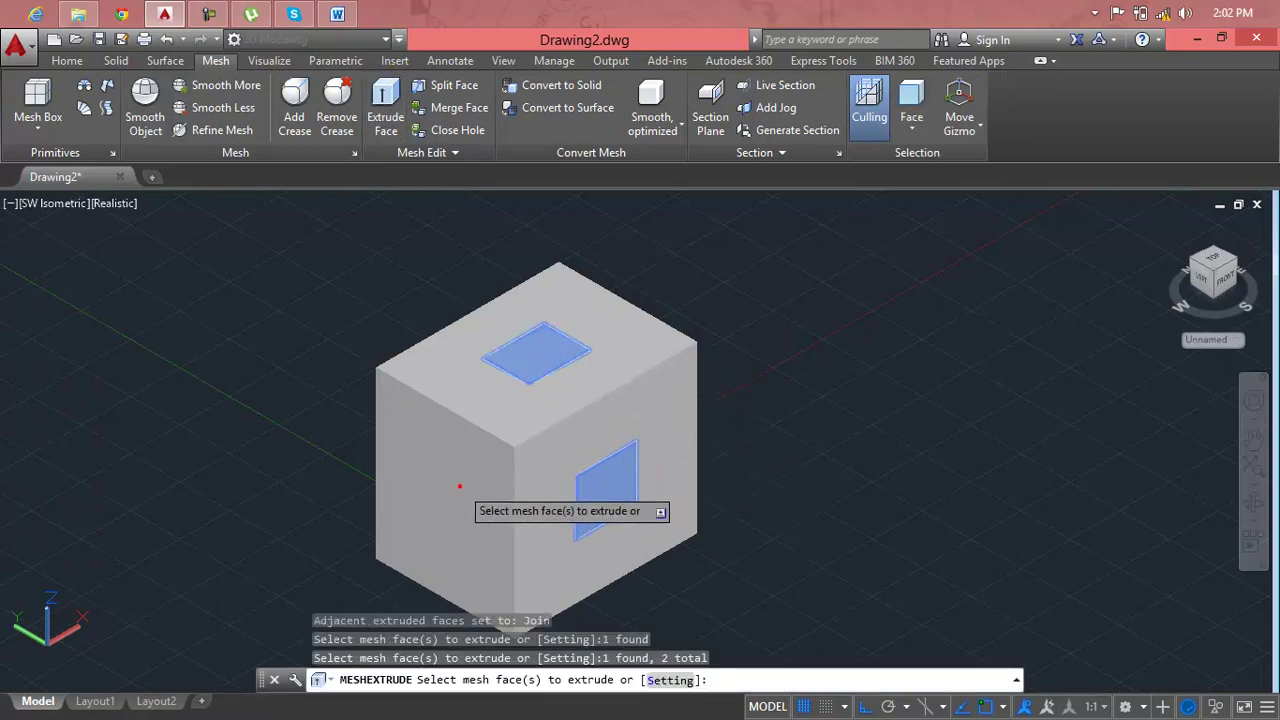
pyautogui.click(459, 486)
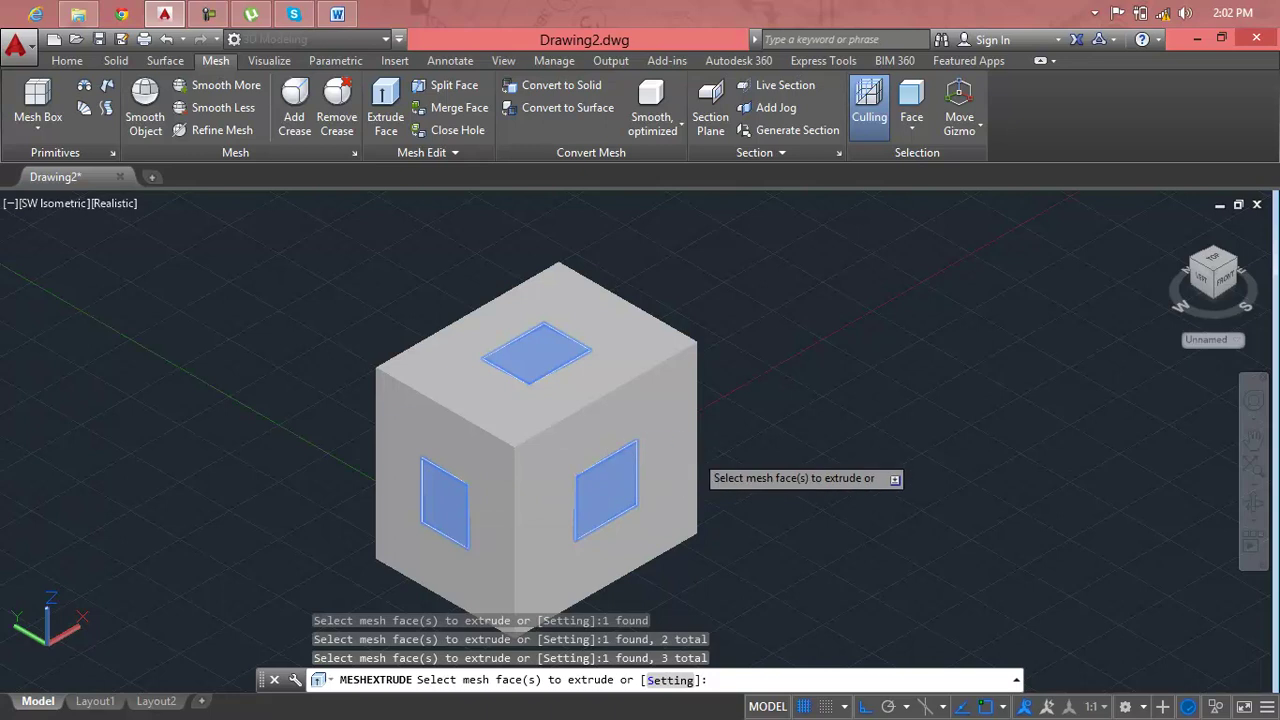
pyautogui.moveTo(655, 490); pyautogui.dragTo(597, 486, button='middle')
pyautogui.moveTo(644, 435)
pyautogui.keyDown('shift'); pyautogui.mouseDown(button='middle')
pyautogui.moveTo(586, 474)
pyautogui.moveTo(508, 489)
pyautogui.moveTo(449, 446)
pyautogui.moveTo(472, 446)
pyautogui.mouseUp(button='middle'); pyautogui.keyUp('shift')
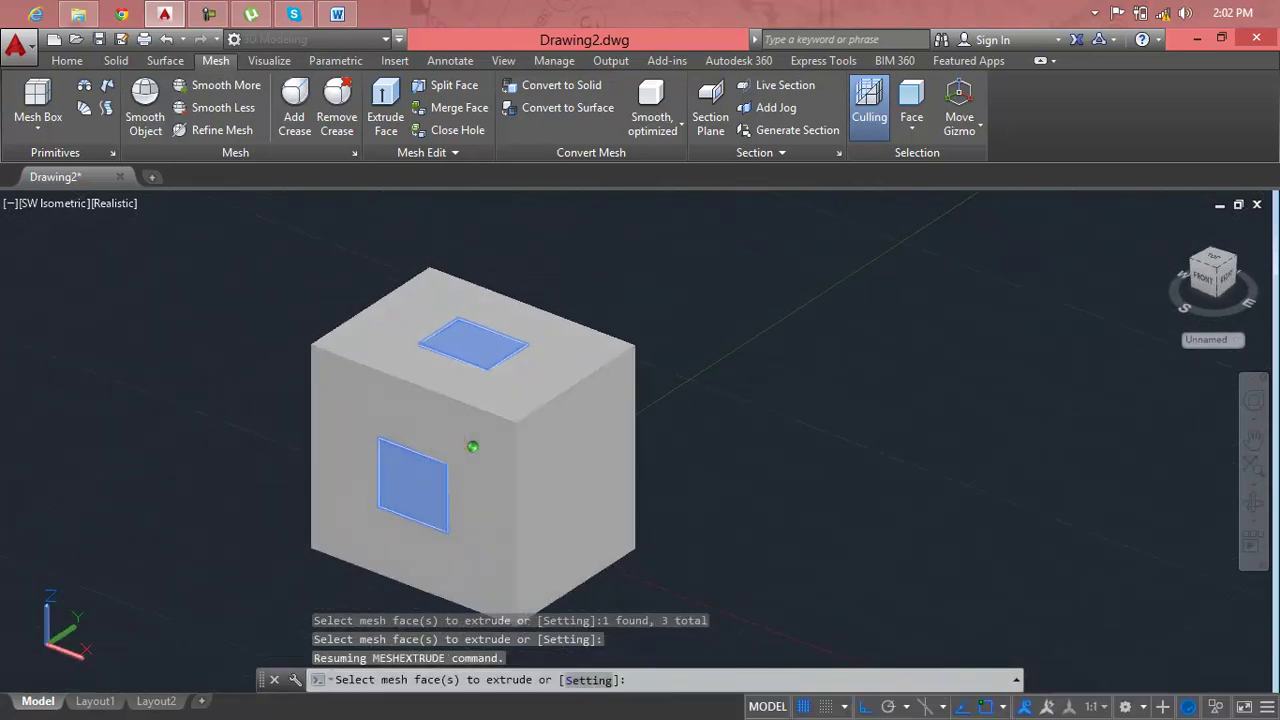
pyautogui.click(576, 480)
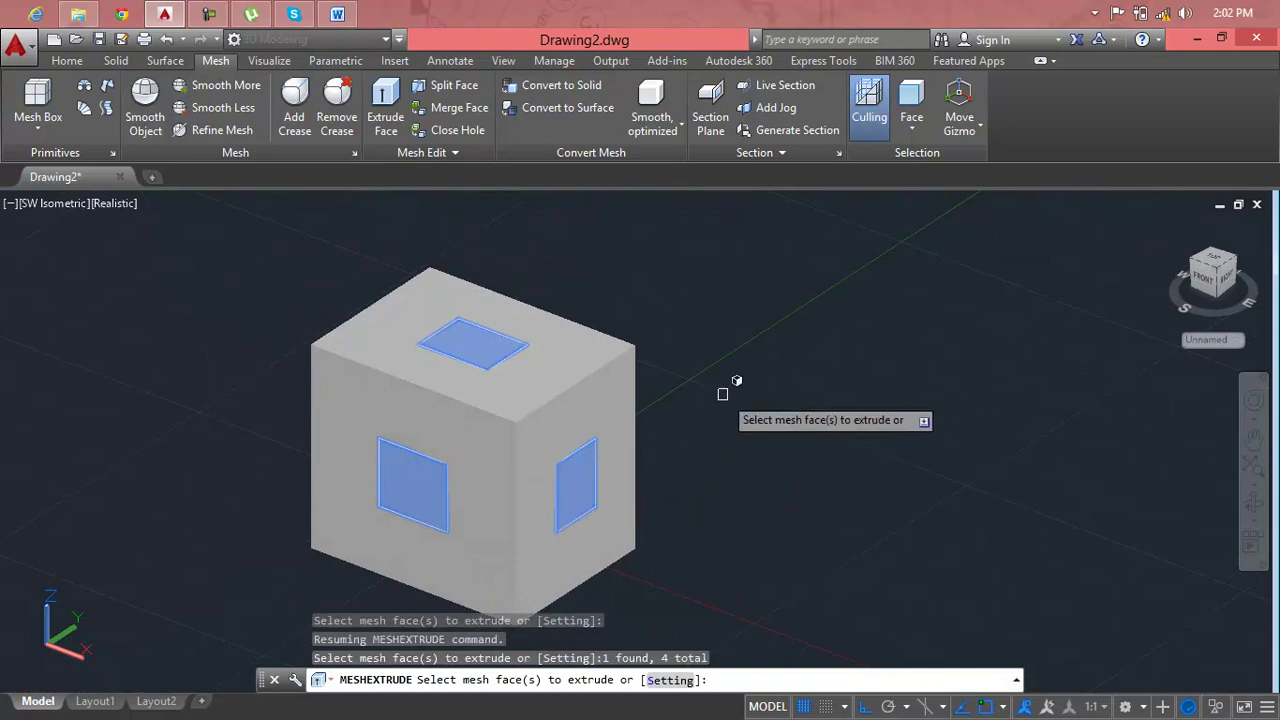
pyautogui.press('Return')
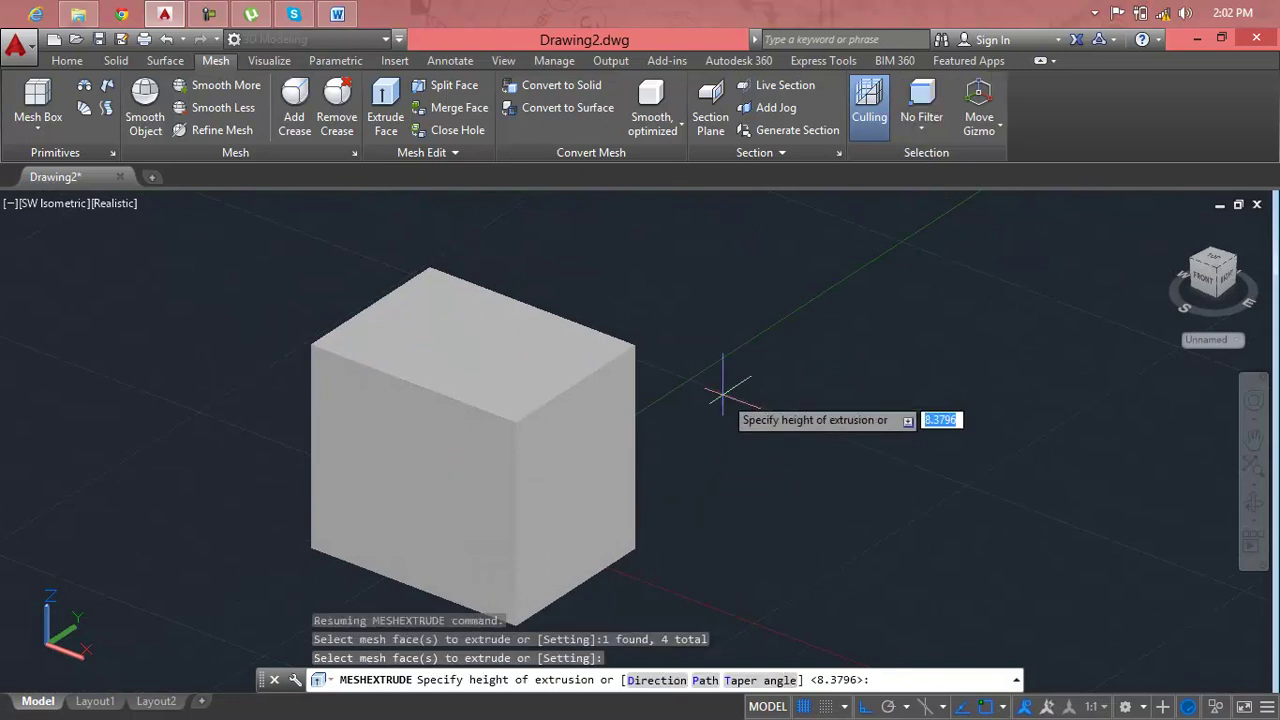
pyautogui.write('5')
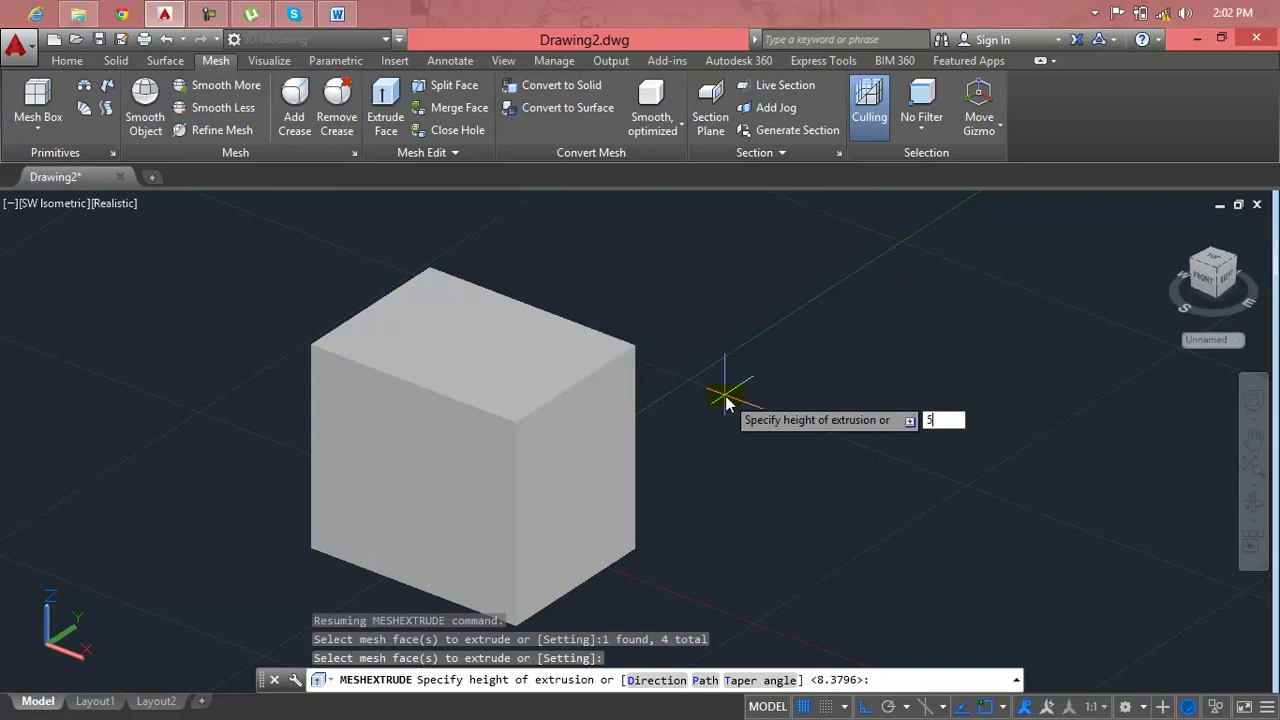
pyautogui.press('Return')
pyautogui.press('Escape')
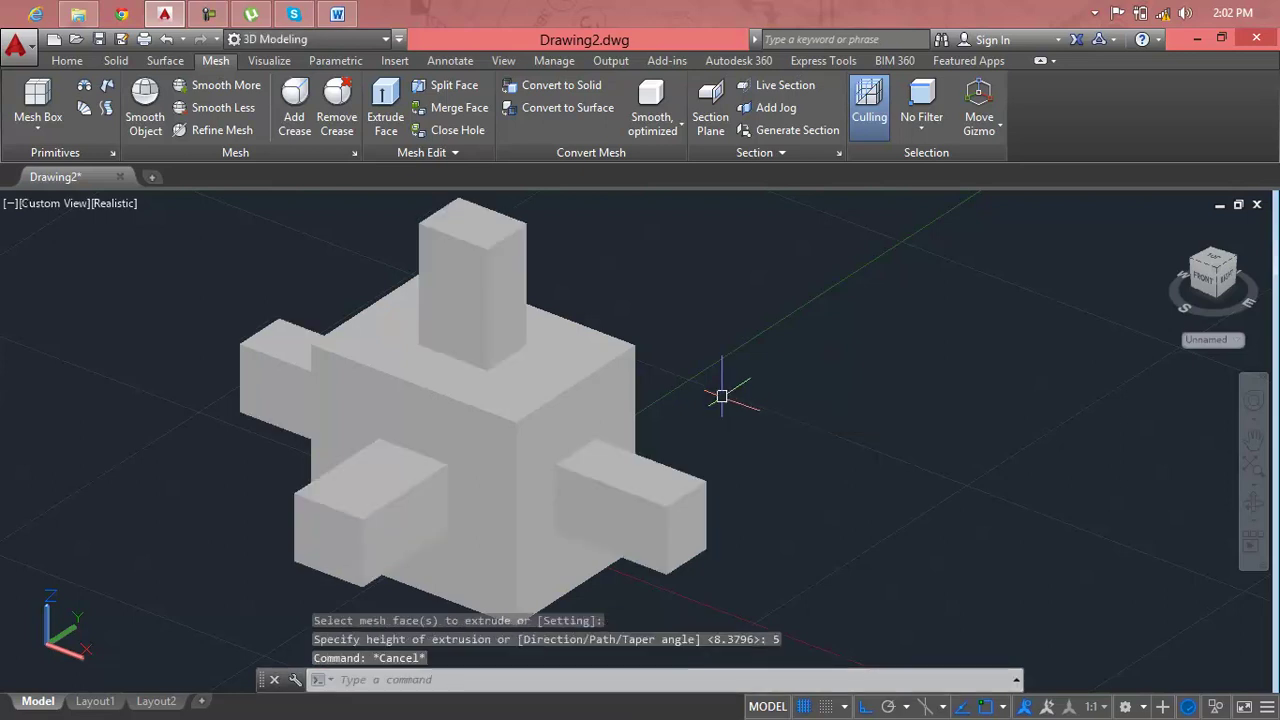
pyautogui.press('Escape')
# Orbit and pan to the tall top block and select its front face.
pyautogui.moveTo(651, 449)
pyautogui.keyDown('shift'); pyautogui.mouseDown(button='middle')
pyautogui.moveTo(752, 430)
pyautogui.moveTo(746, 517)
pyautogui.moveTo(889, 477)
pyautogui.moveTo(837, 495)
pyautogui.moveTo(691, 477)
pyautogui.moveTo(700, 451)
pyautogui.mouseUp(button='middle'); pyautogui.keyUp('shift')
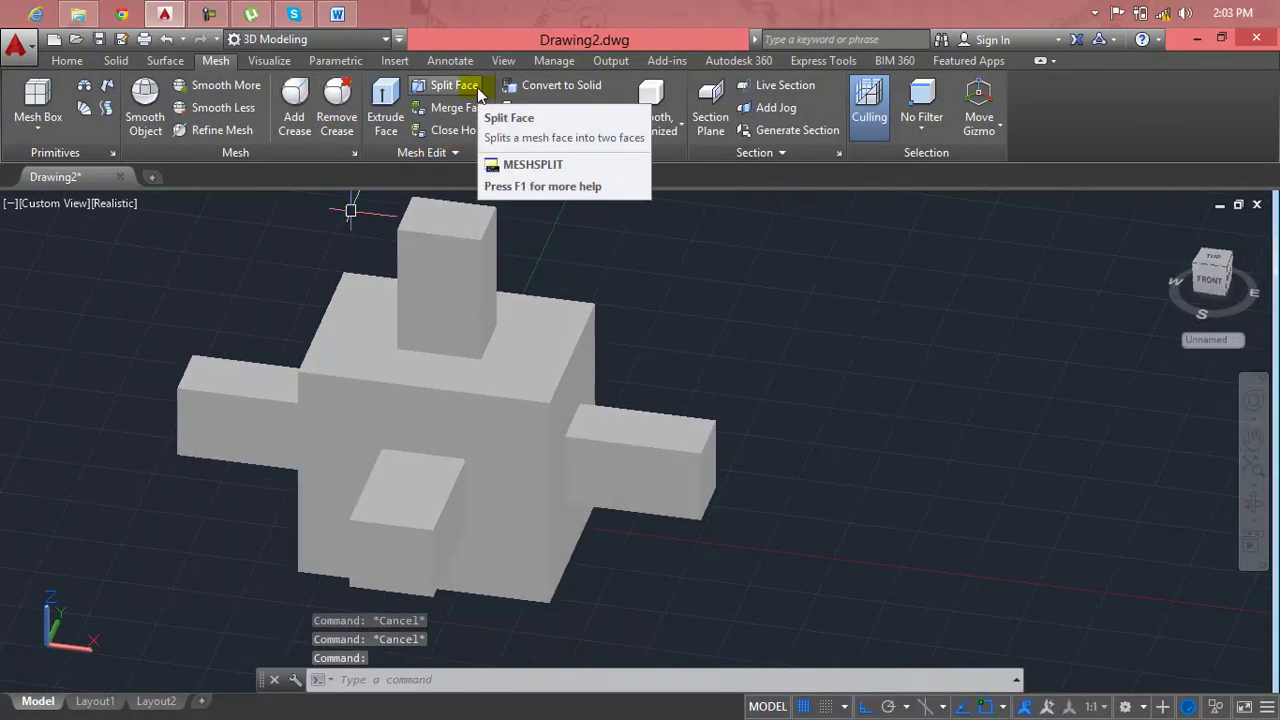
pyautogui.moveTo(444, 248)
pyautogui.mouseDown(button='middle')
pyautogui.moveTo(389, 360)
pyautogui.moveTo(367, 459)
pyautogui.moveTo(403, 337)
pyautogui.mouseUp(button='middle')
pyautogui.scroll(2, 389, 352)
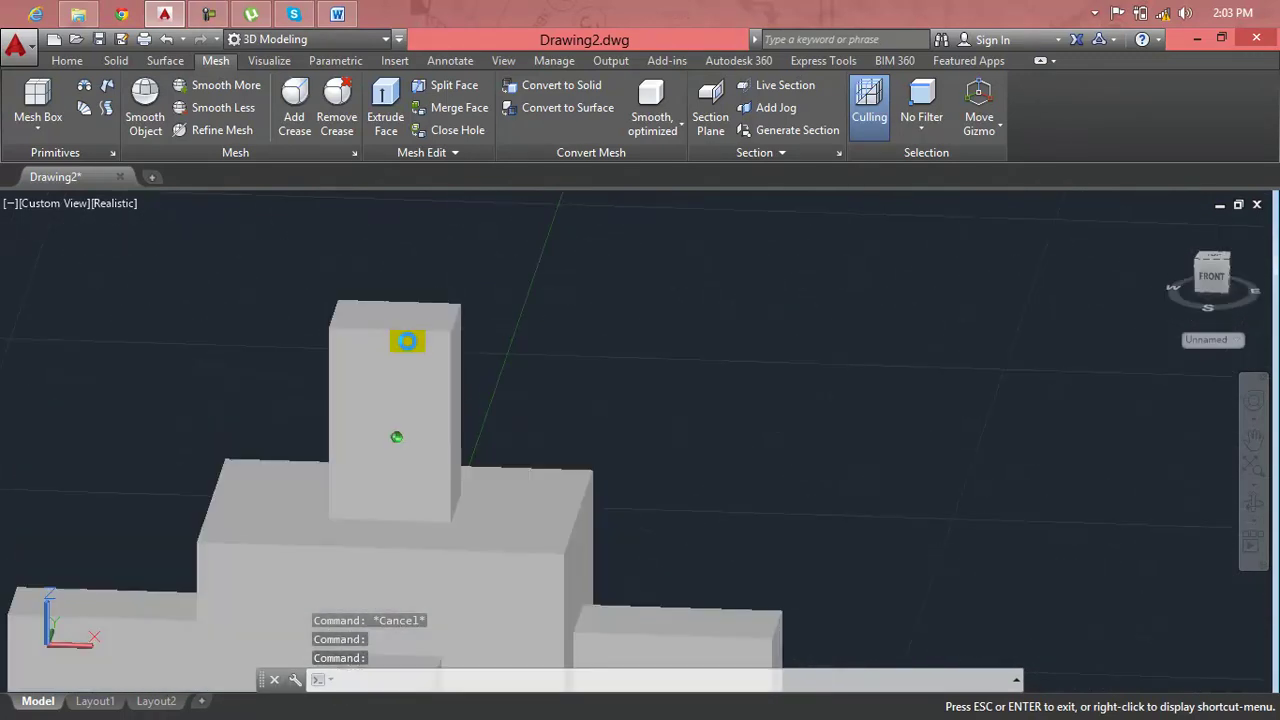
pyautogui.keyDown('shift'); pyautogui.moveTo(370, 575); pyautogui.dragTo(449, 277, button='middle'); pyautogui.keyUp('shift')
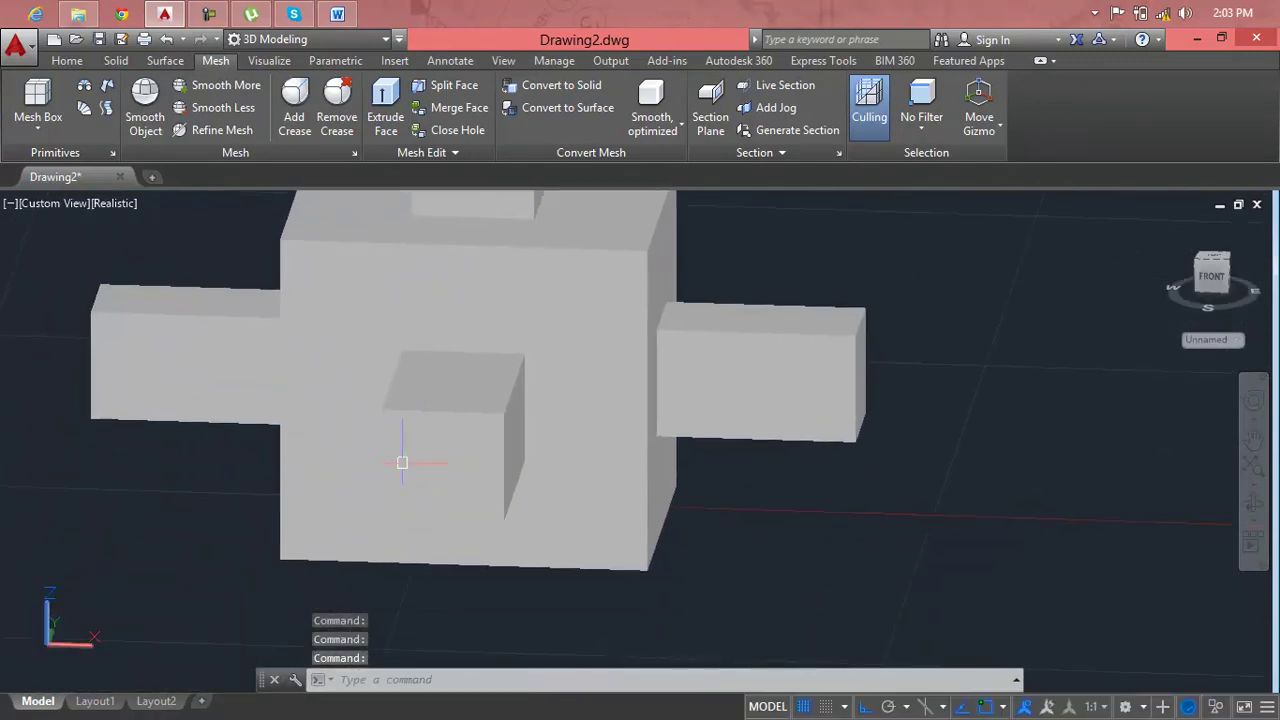
pyautogui.scroll(3, 443, 443)
pyautogui.moveTo(443, 443); pyautogui.dragTo(374, 483, button='middle')
pyautogui.scroll(-2, 517, 240)
pyautogui.moveTo(517, 240); pyautogui.dragTo(406, 671, button='middle')
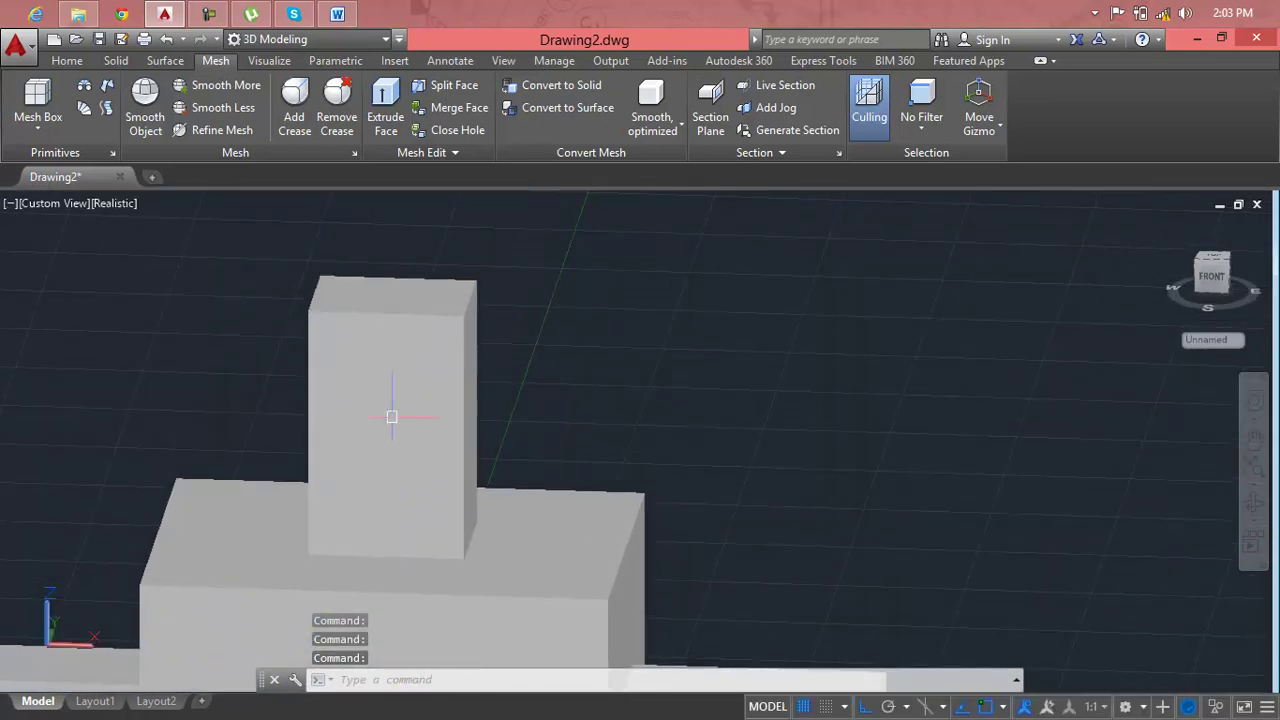
pyautogui.click(391, 416)
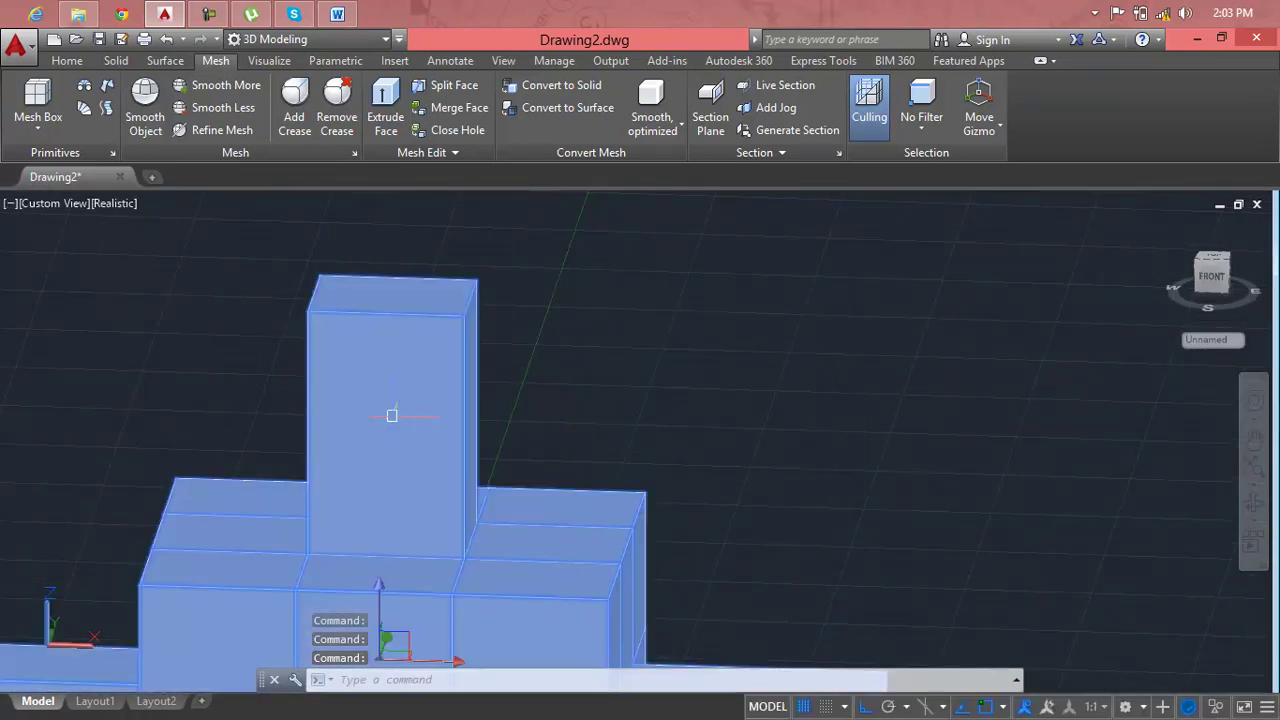
pyautogui.press('Escape')
pyautogui.keyDown('ctrl'); pyautogui.click(391, 416); pyautogui.keyUp('ctrl')
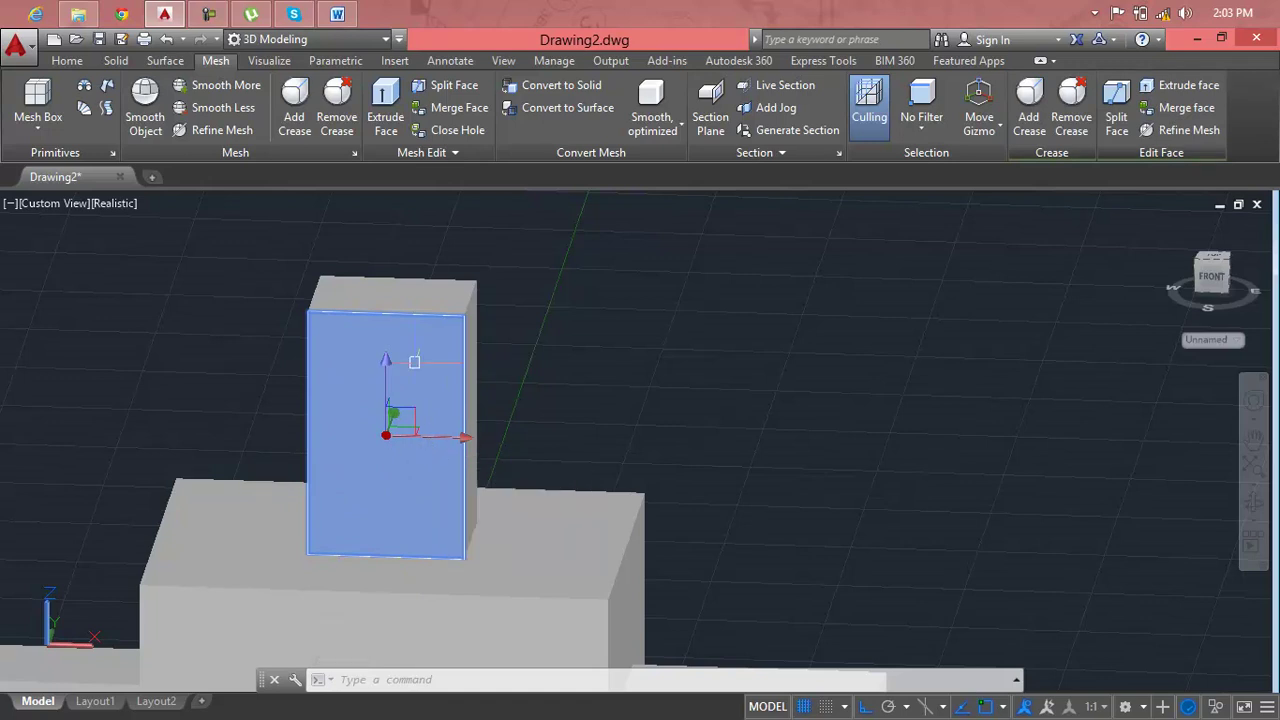
# Split the tall block's front face horizontally into upper and lower halves, then check both.
pyautogui.click(467, 90)
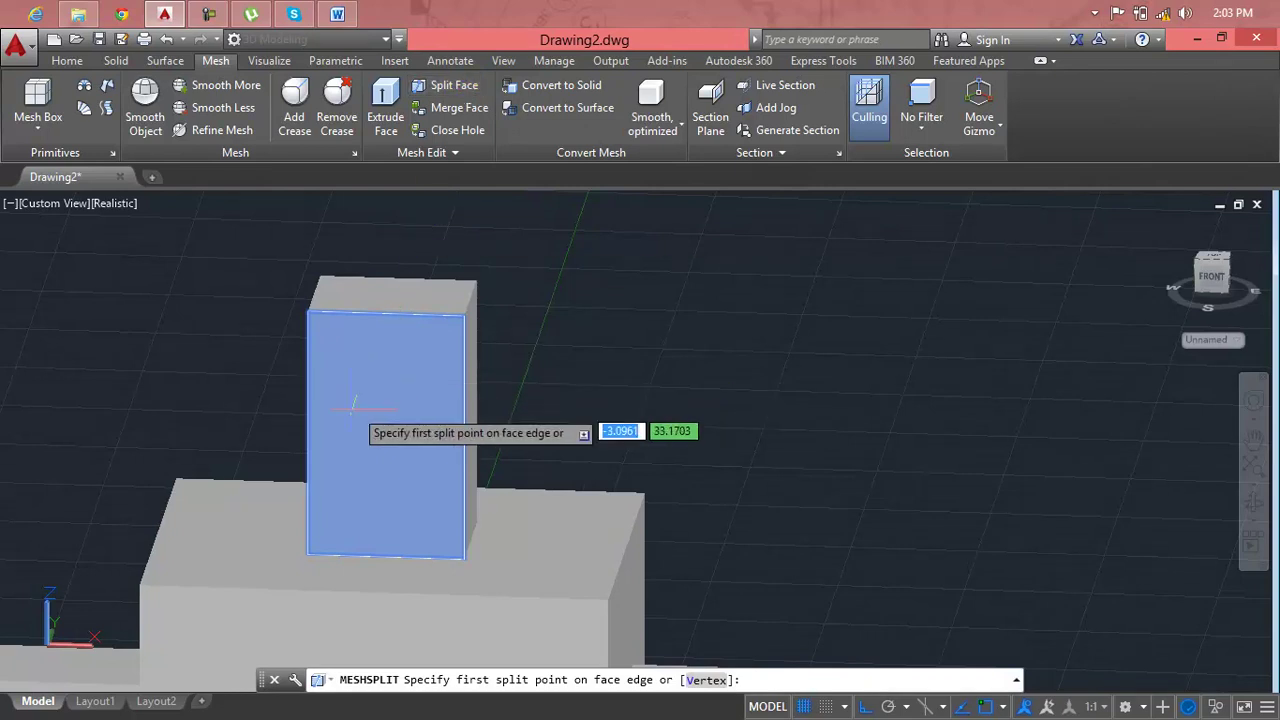
pyautogui.click(309, 432)
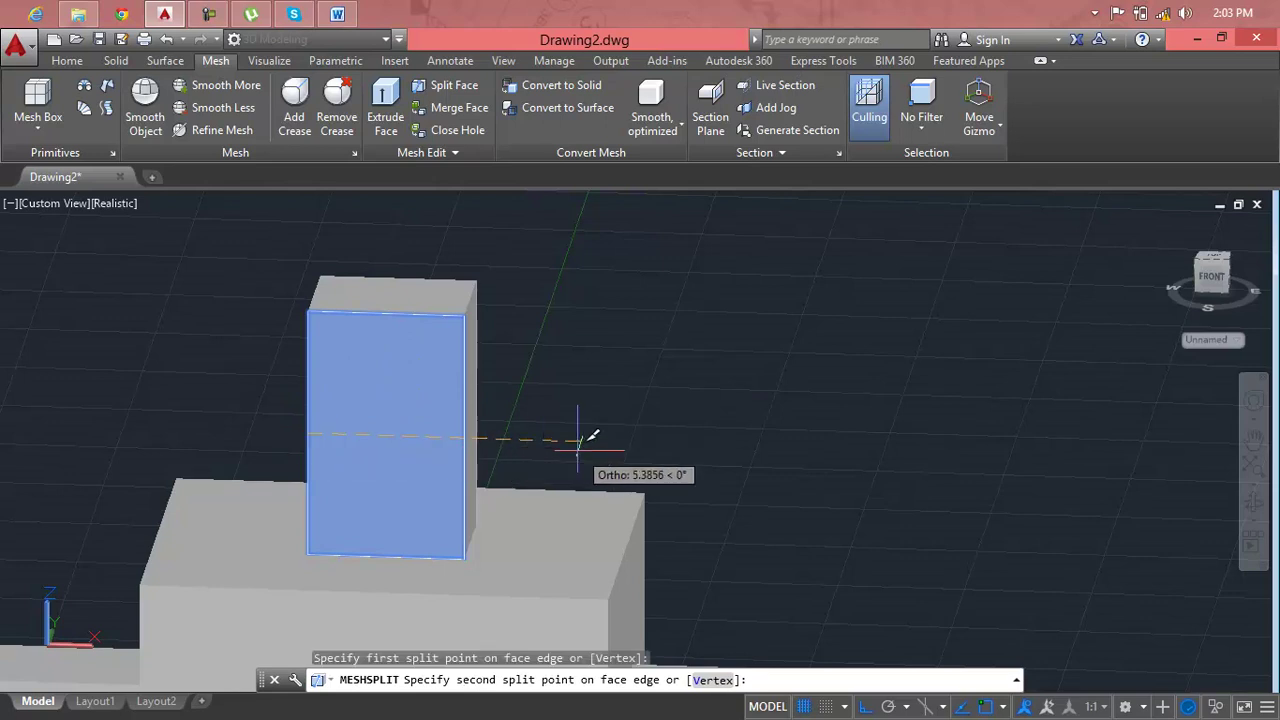
pyautogui.click(577, 450)
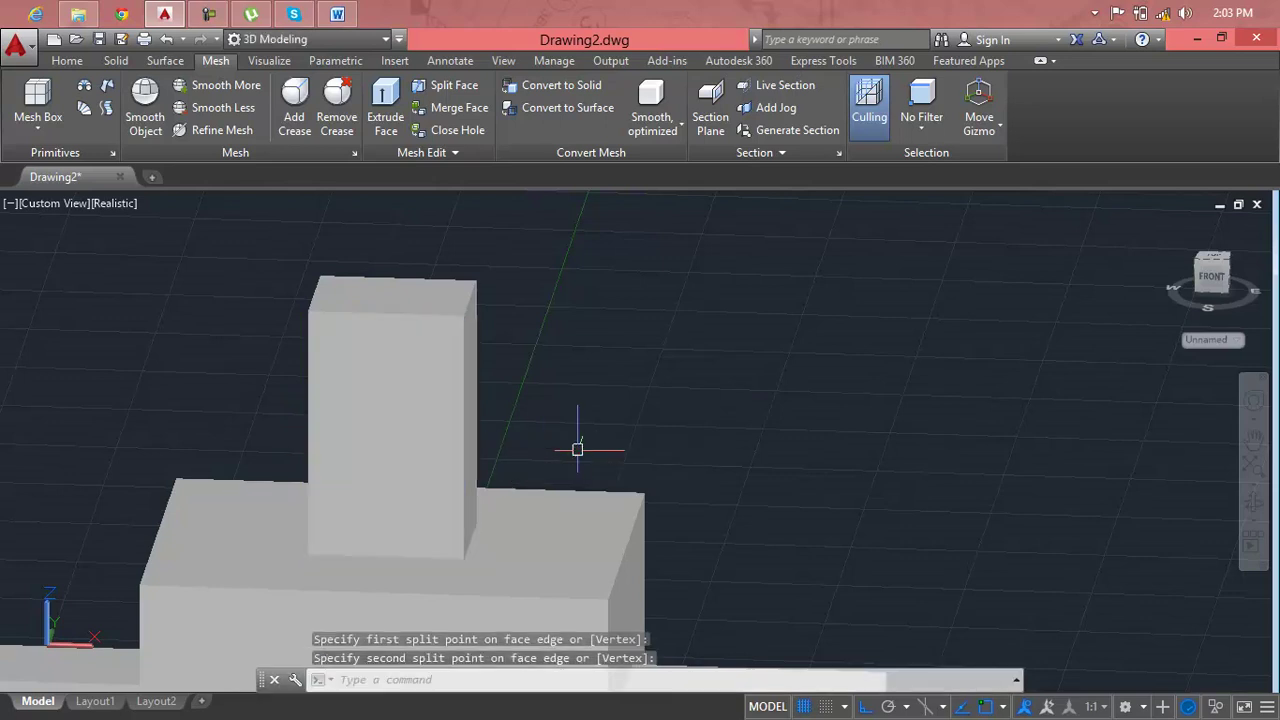
pyautogui.press('Return')
pyautogui.click(462, 371)
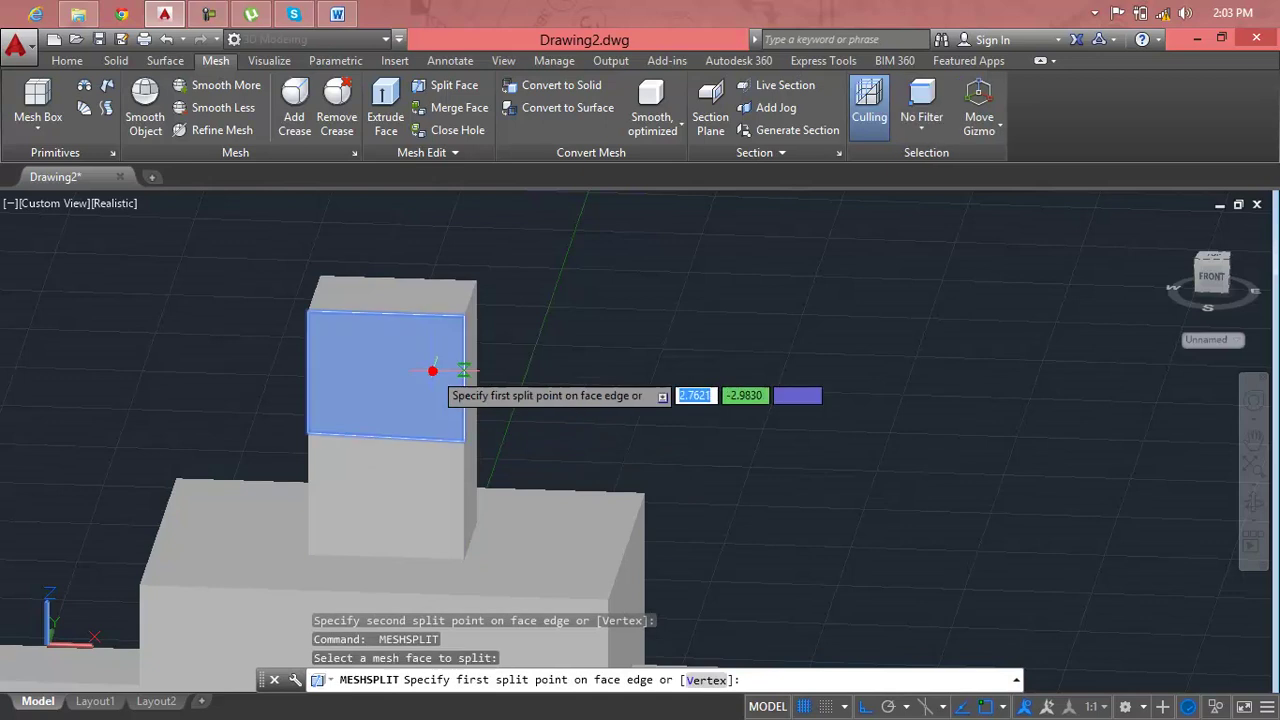
pyautogui.press('Escape')
pyautogui.click(397, 469)
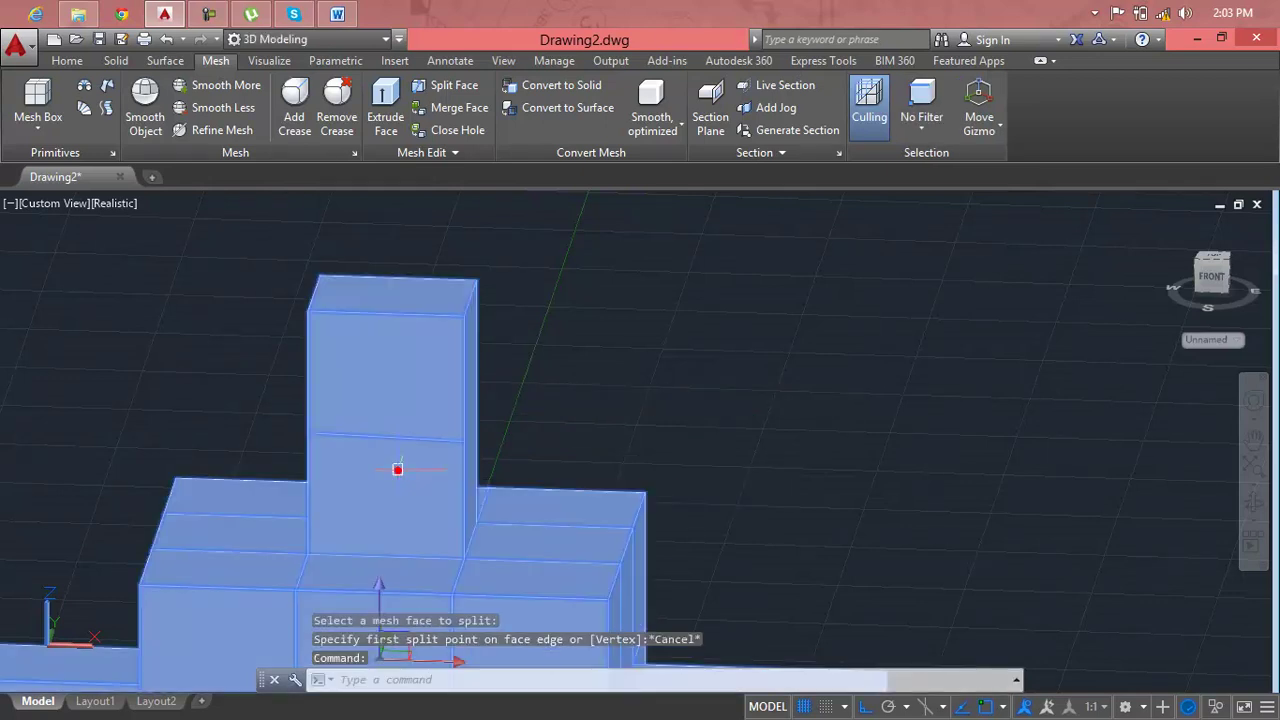
pyautogui.press('Escape')
pyautogui.press('Escape')
pyautogui.press('Escape')
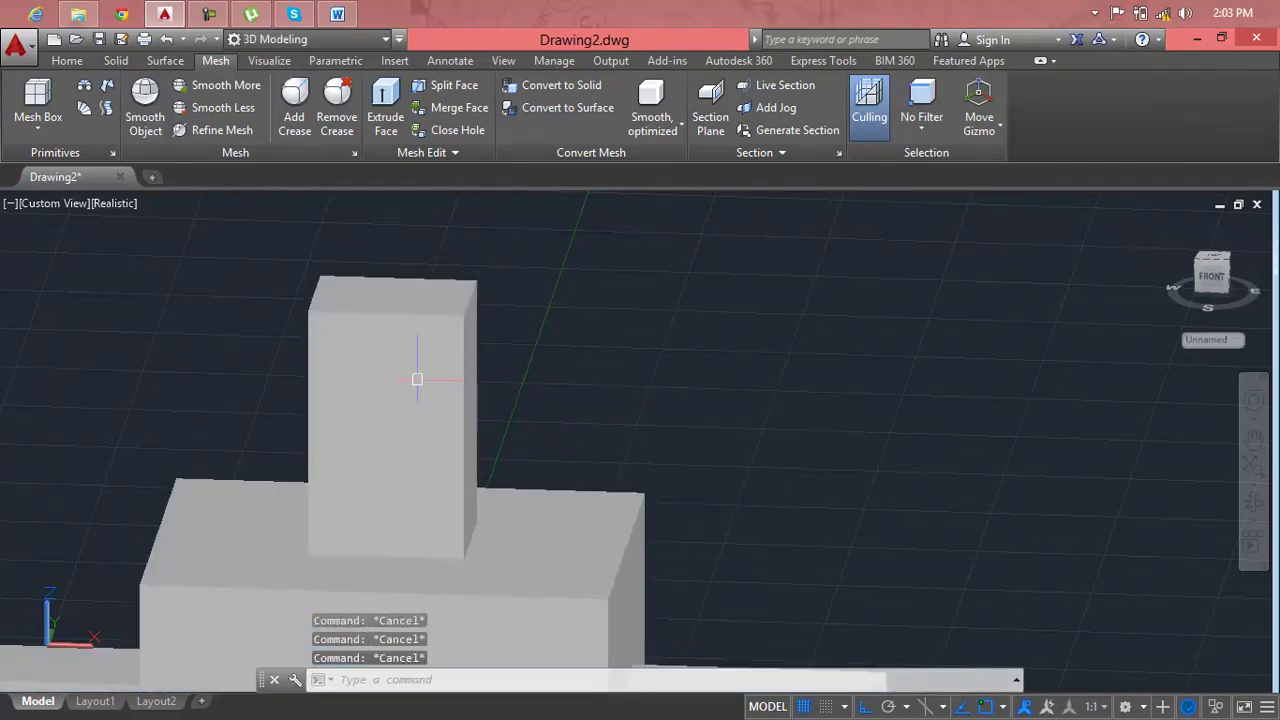
pyautogui.keyDown('ctrl'); pyautogui.click(417, 379); pyautogui.keyUp('ctrl')
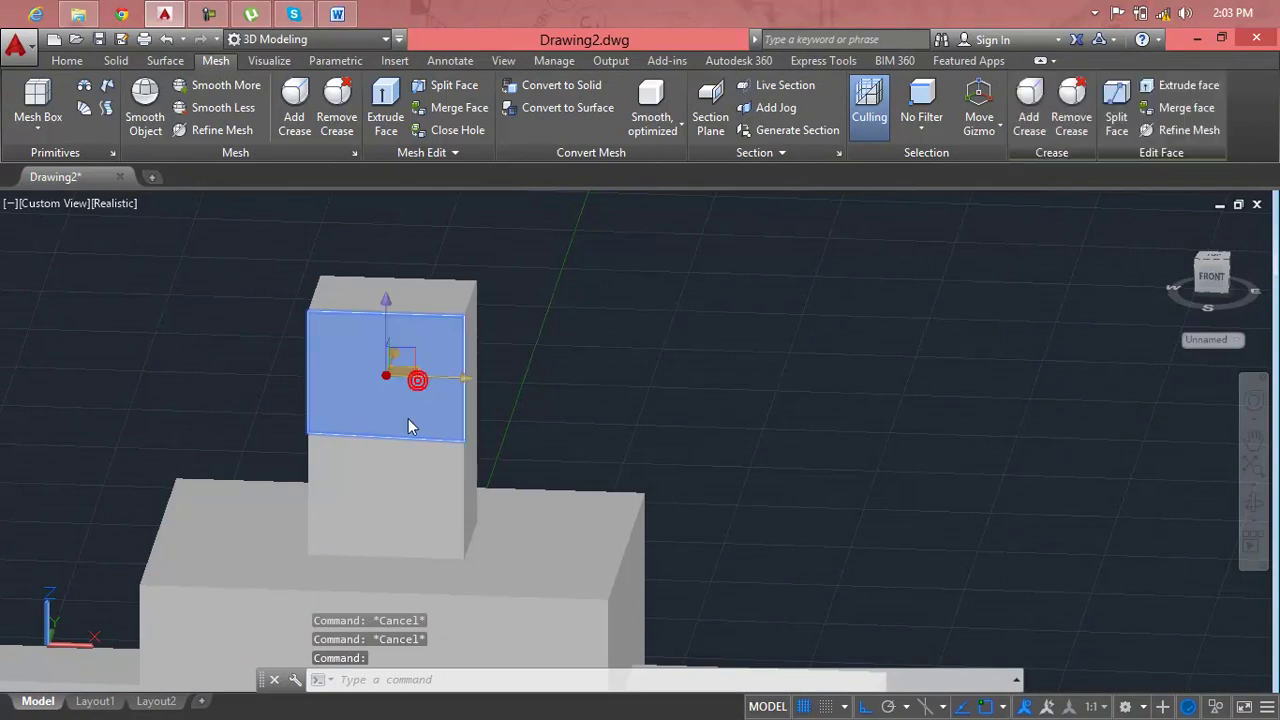
pyautogui.keyDown('ctrl'); pyautogui.click(400, 457); pyautogui.keyUp('ctrl')
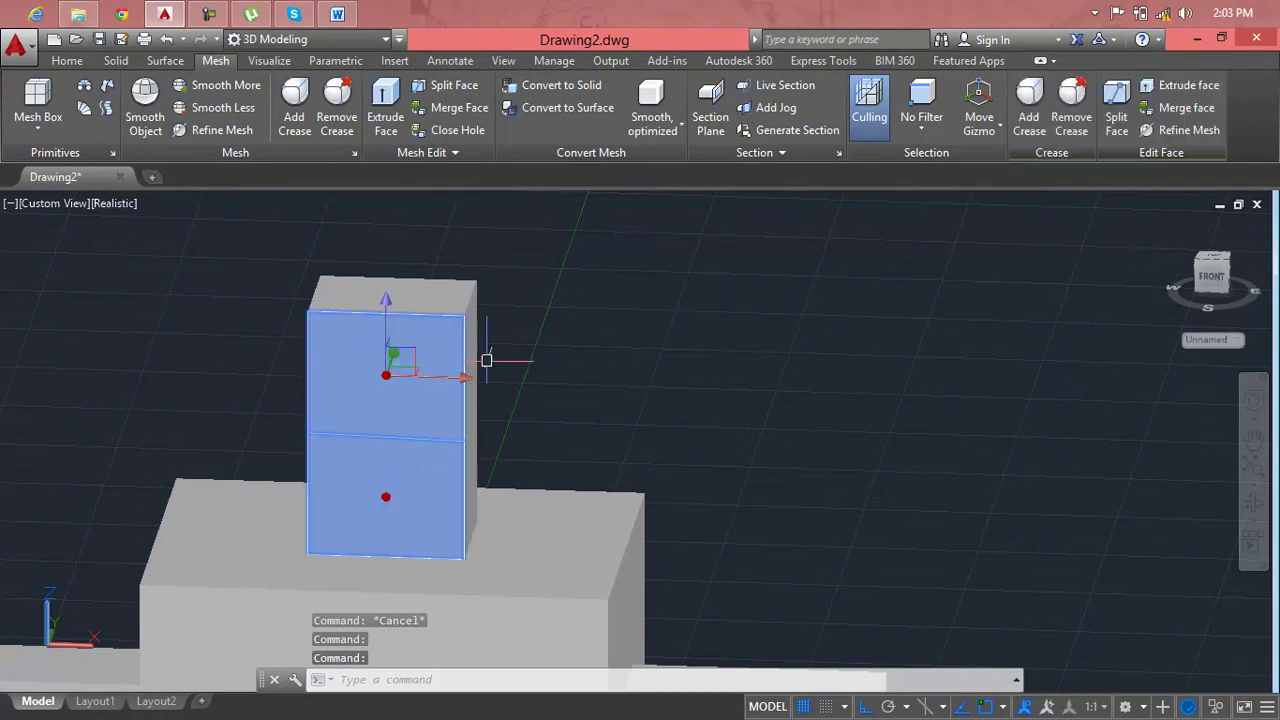
pyautogui.press('Escape')
pyautogui.press('Escape')
pyautogui.press('Escape')
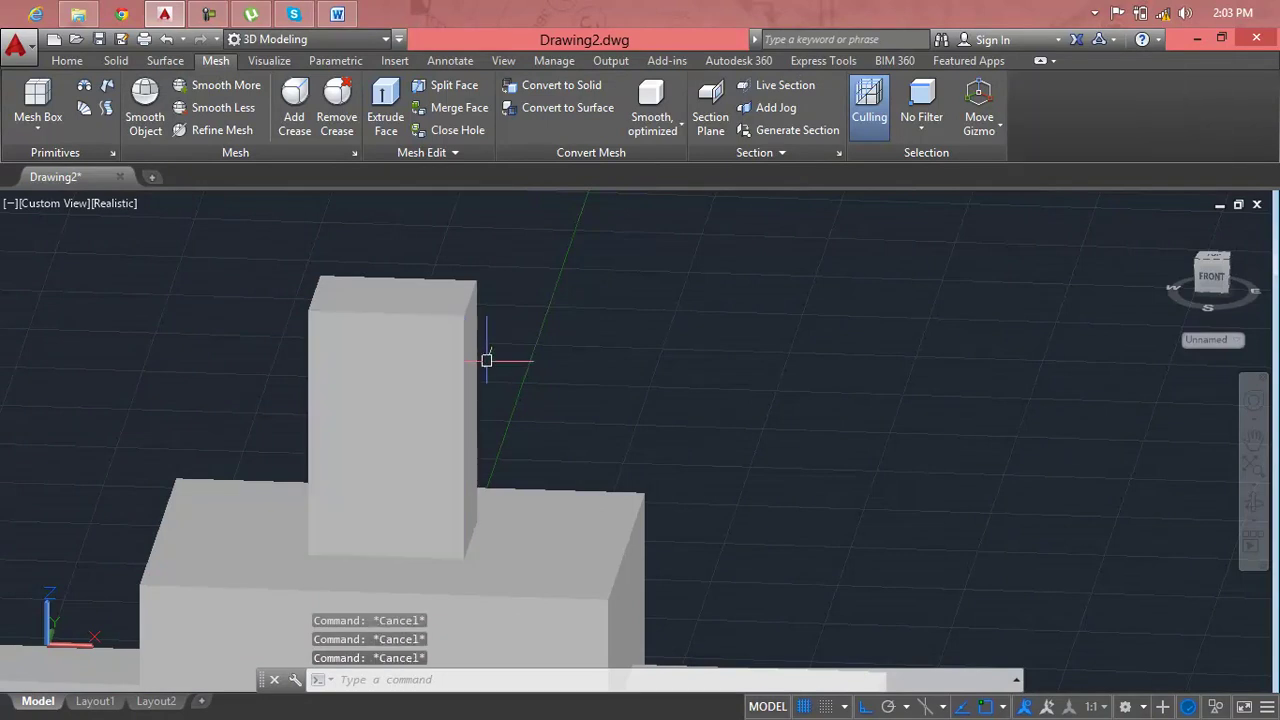
# Split the upper front face vertically into two side-by-side faces.
pyautogui.click(424, 96)
pyautogui.click(406, 373)
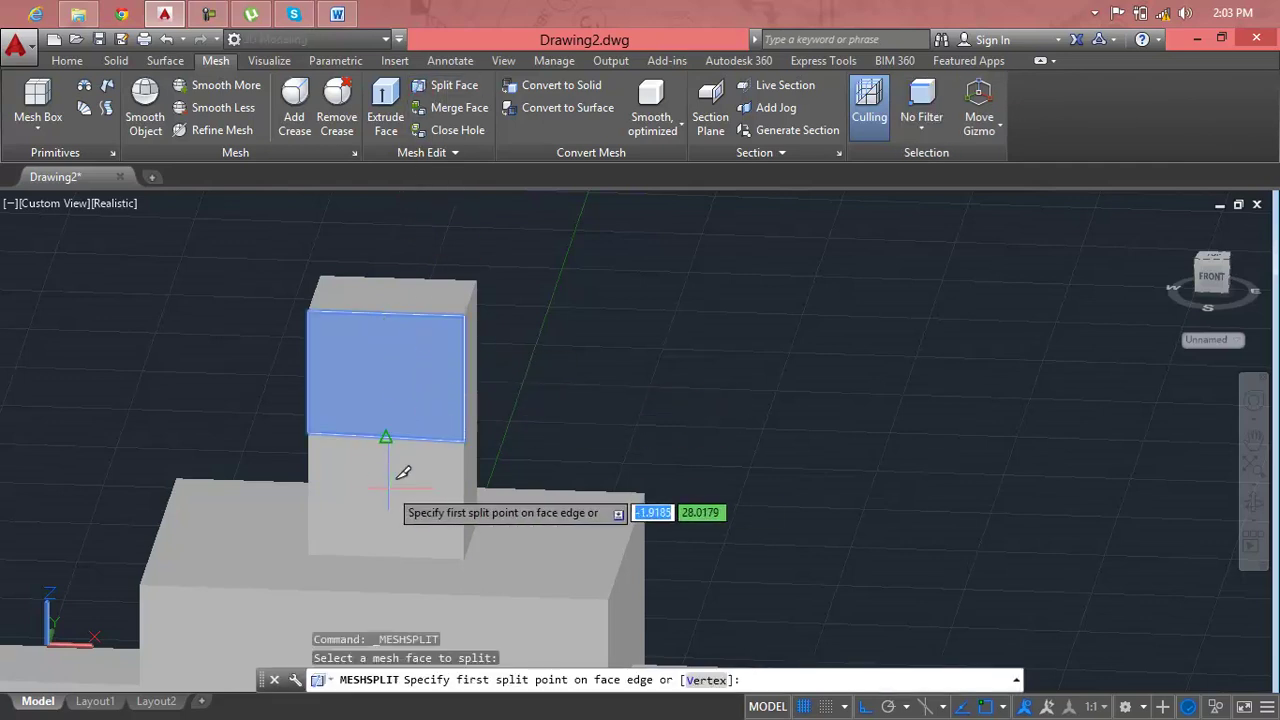
pyautogui.click(386, 437)
pyautogui.click(389, 259)
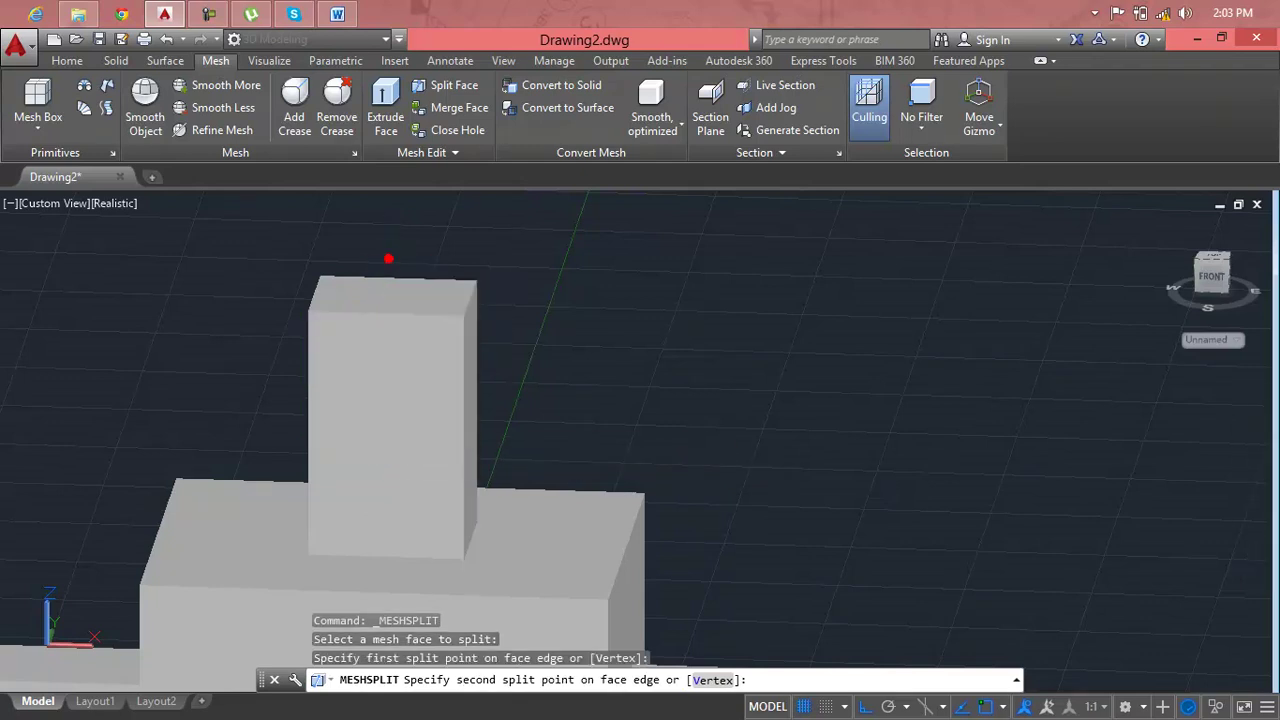
pyautogui.click(400, 371)
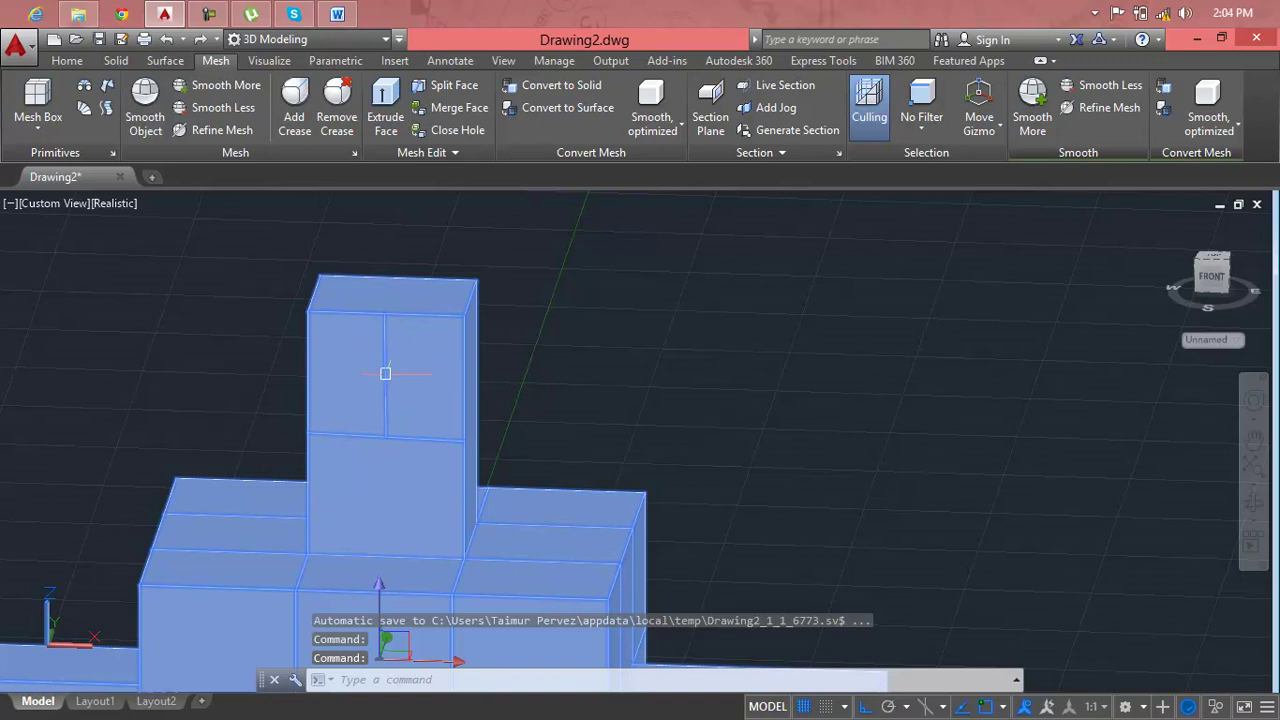
pyautogui.press('Escape')
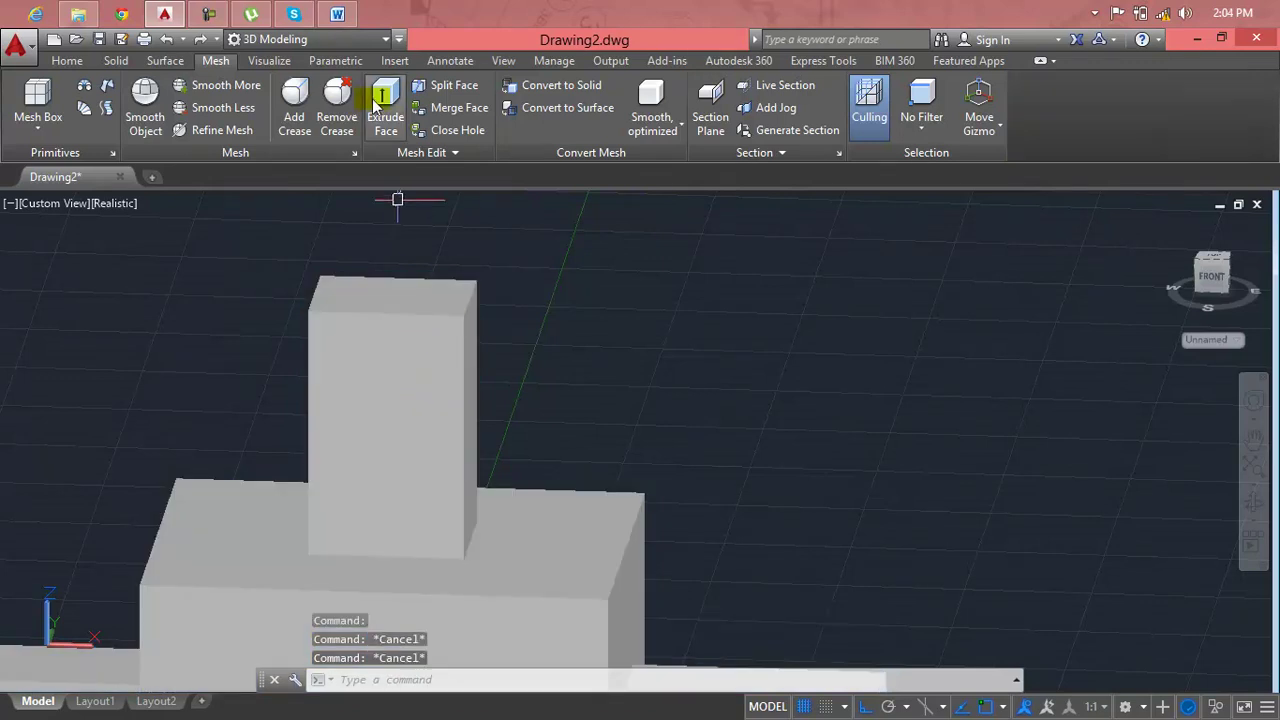
# Extrude the tall block's upper-right, upper-left and lower front faces by 3.
pyautogui.click(380, 100)
pyautogui.click(415, 345)
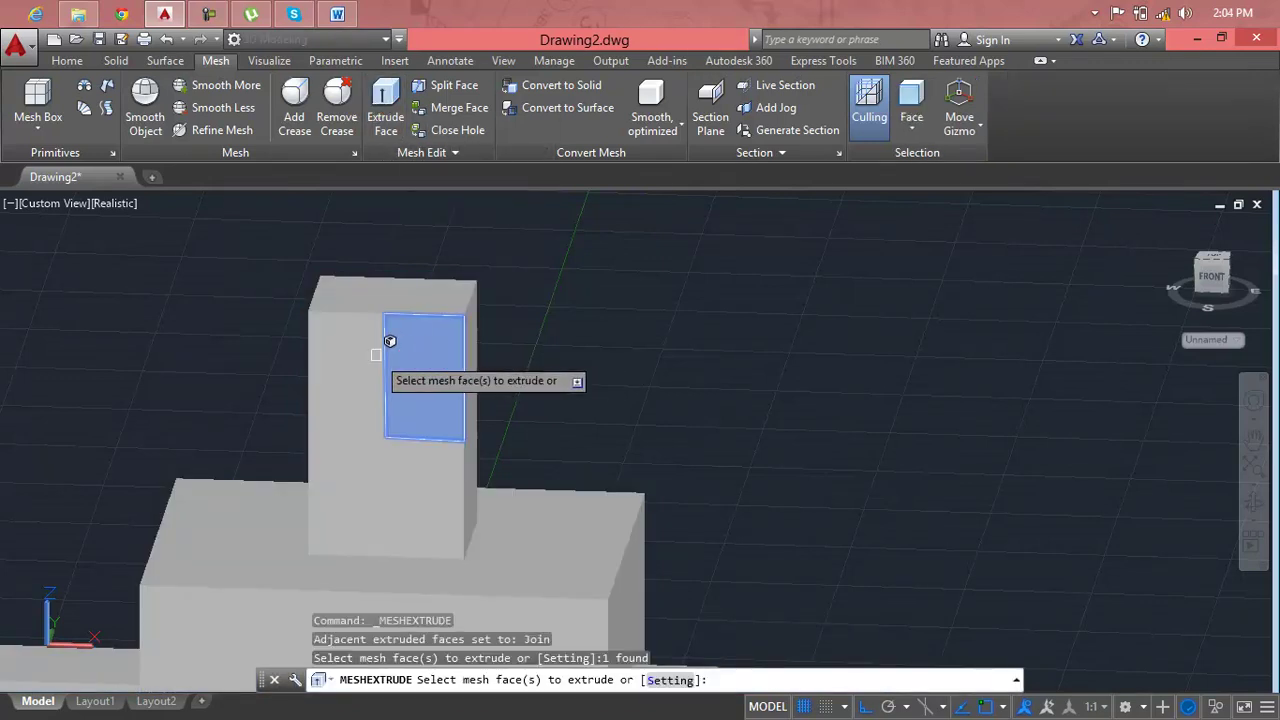
pyautogui.click(374, 345)
pyautogui.click(379, 478)
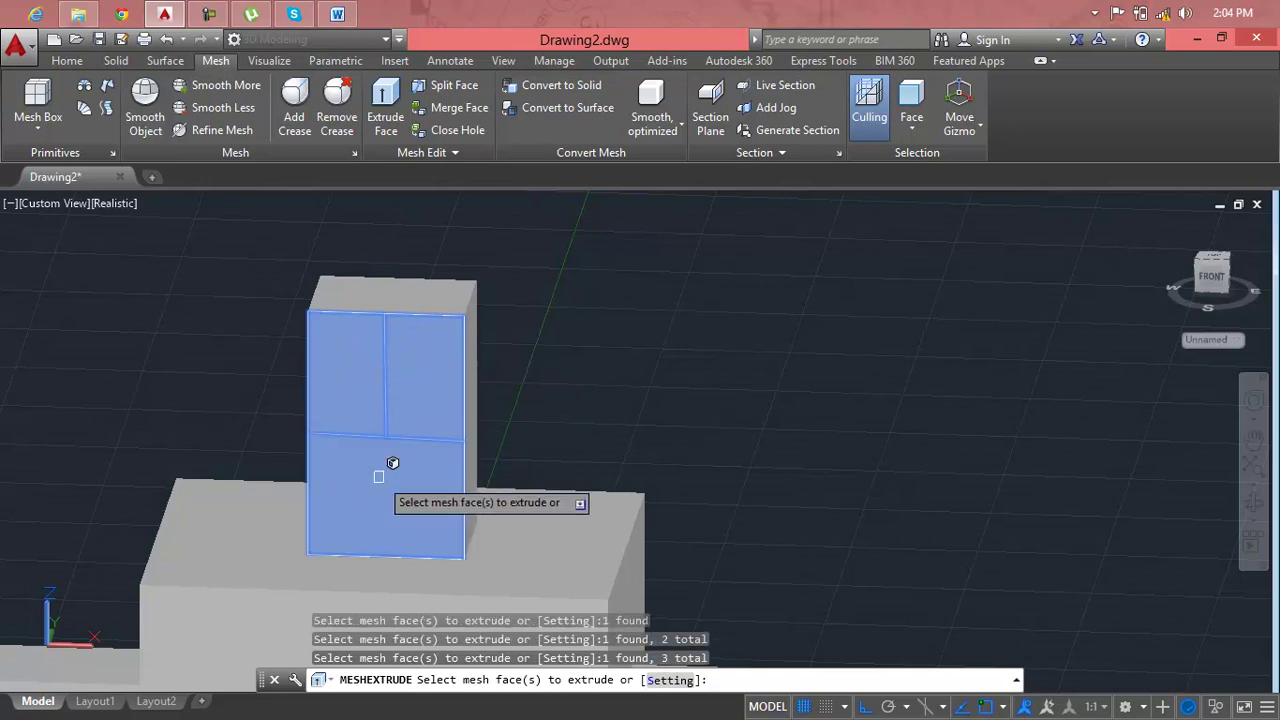
pyautogui.press('Return')
pyautogui.write('3')
pyautogui.press('Return')
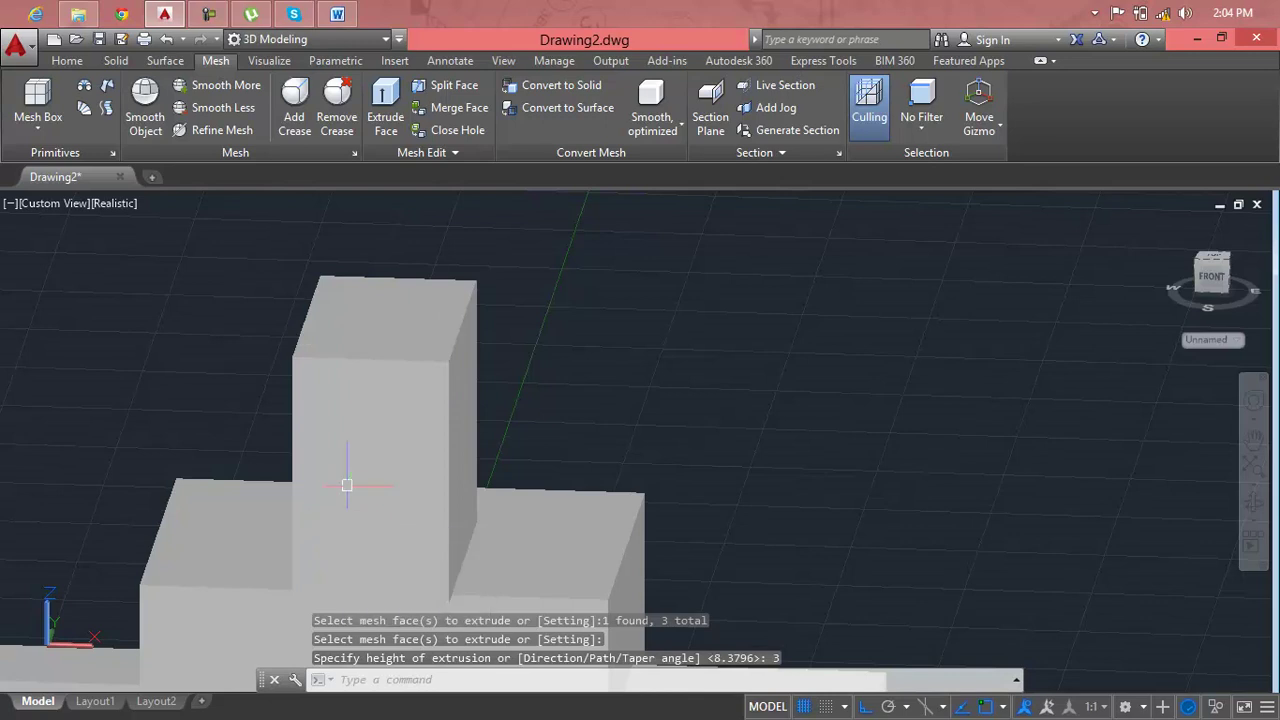
pyautogui.press('Escape')
pyautogui.press('Escape')
pyautogui.press('Escape')
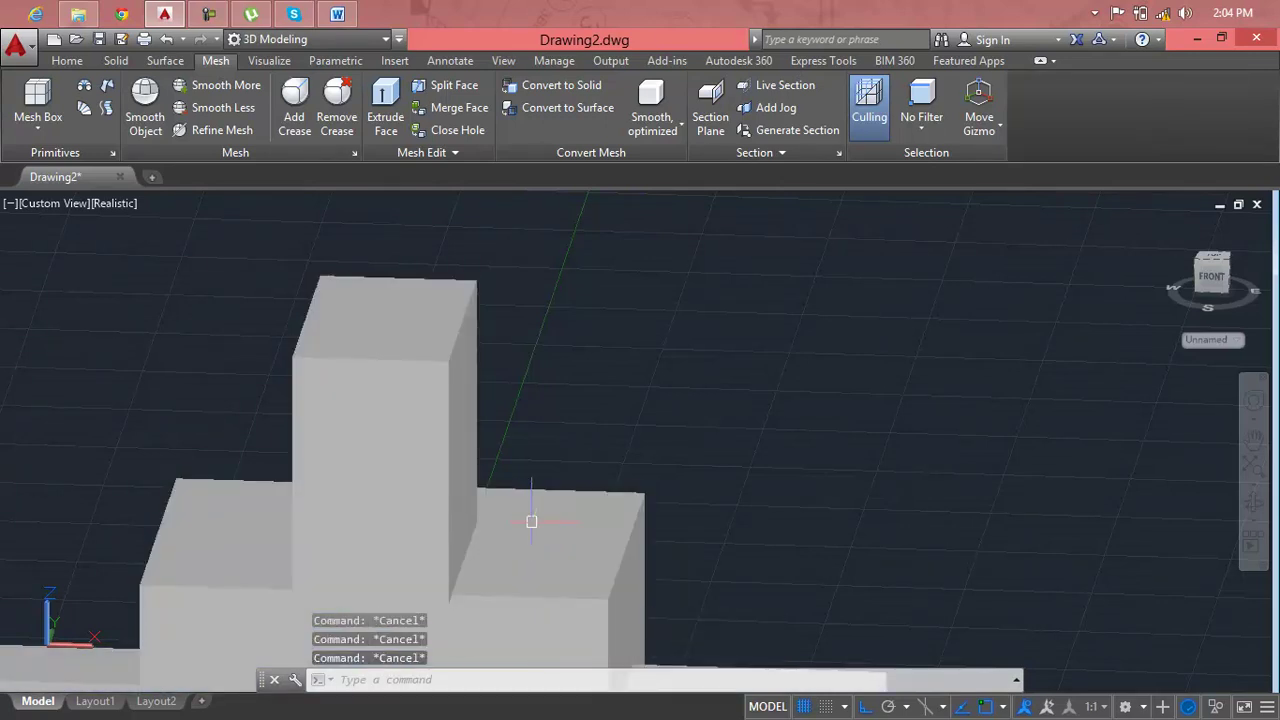
# Undo that extrusion with Ctrl+Z and check the restored mesh.
pyautogui.hotkey('ctrl', 'z')
pyautogui.click(374, 392)
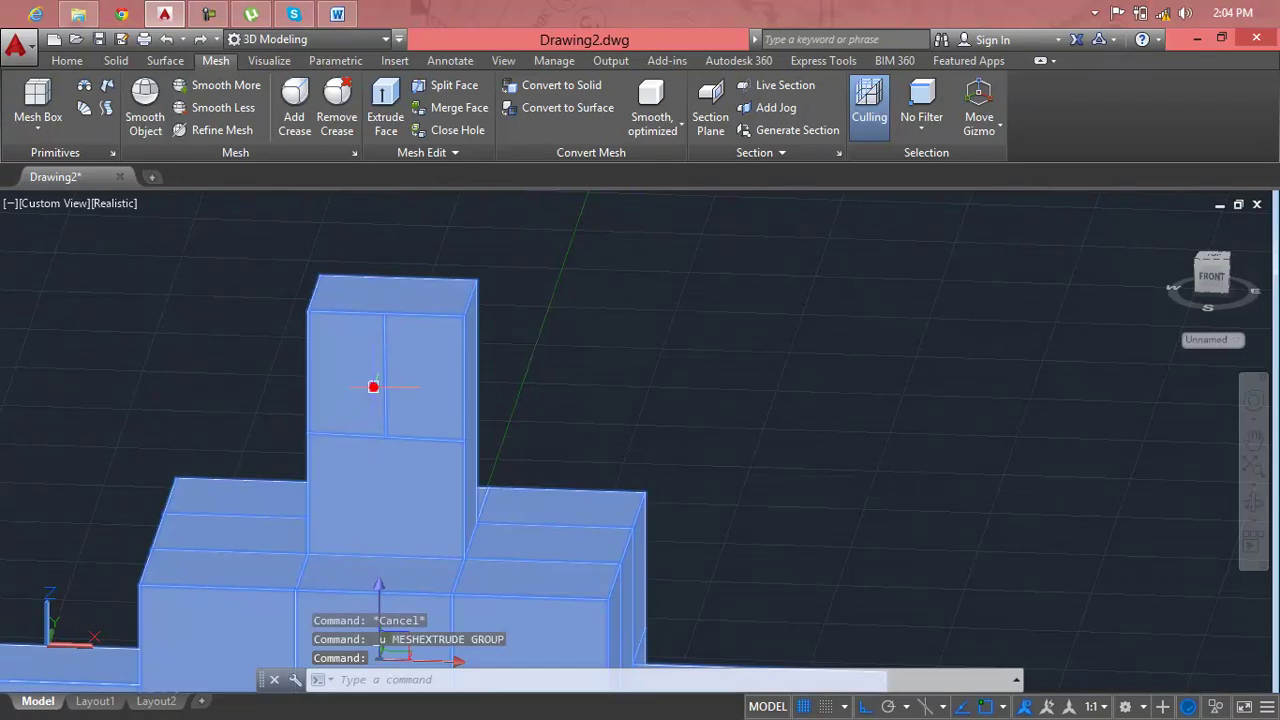
pyautogui.press('Escape')
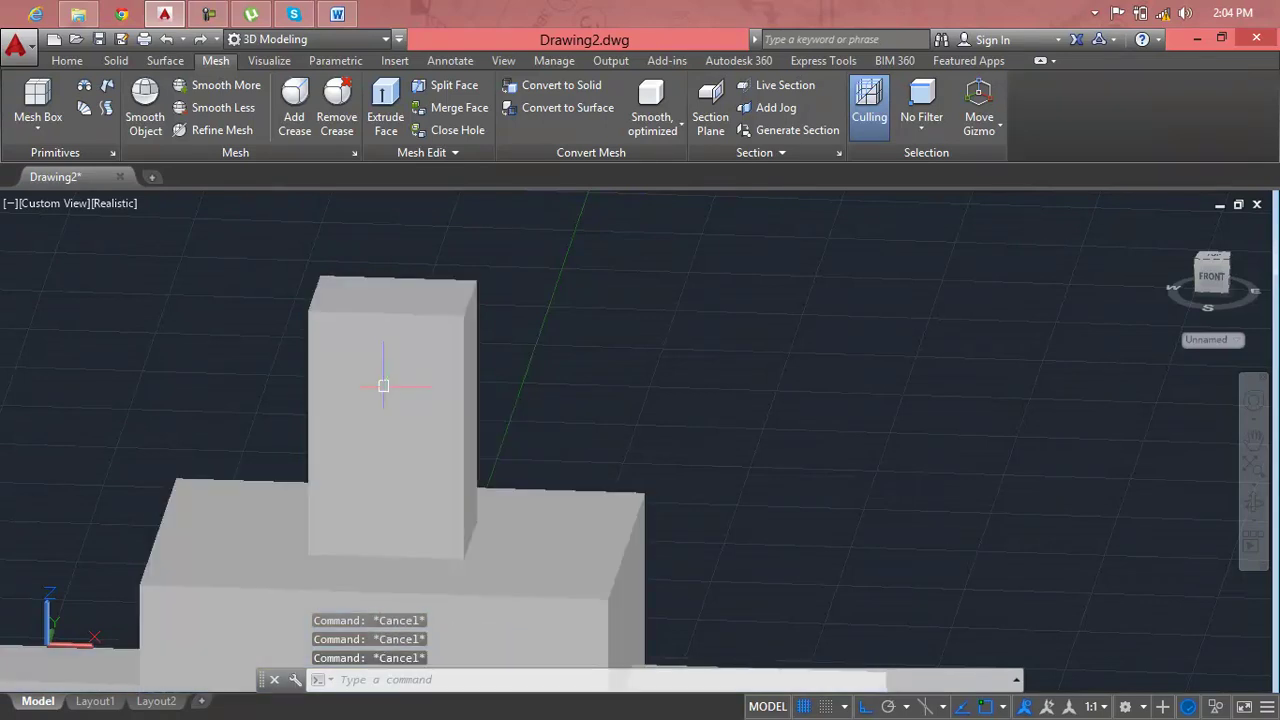
pyautogui.click(383, 386)
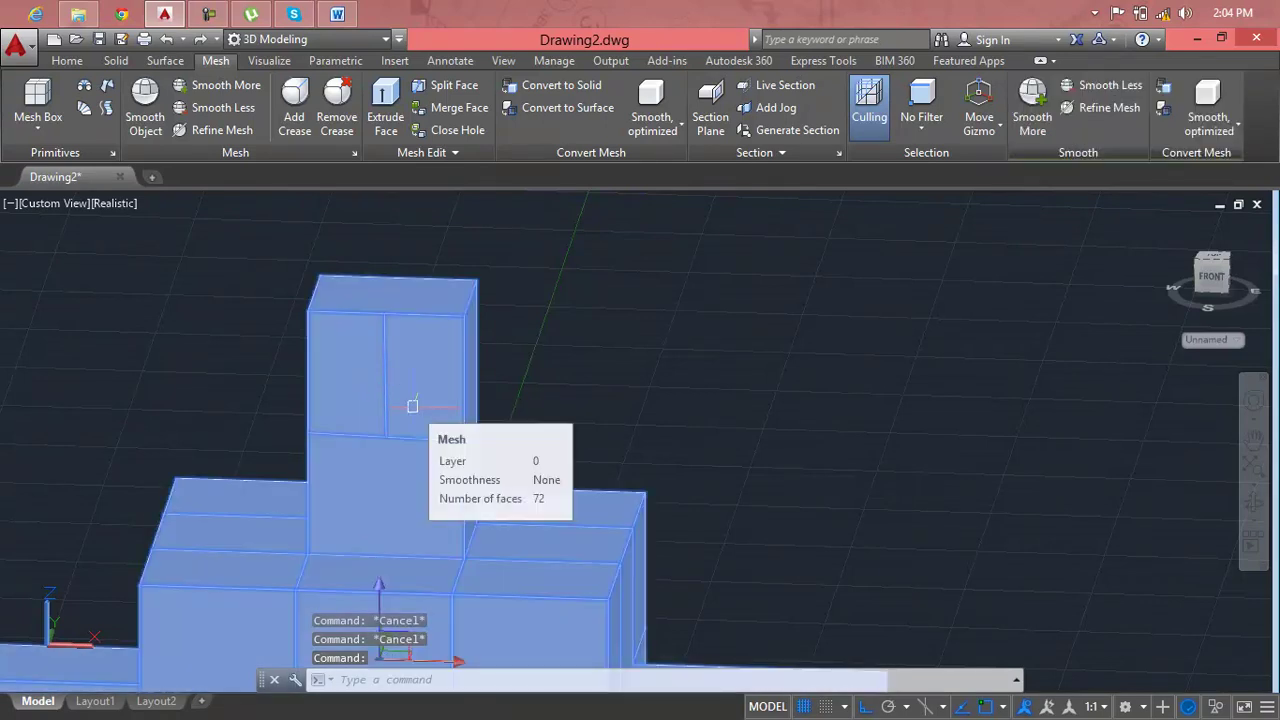
pyautogui.press('Escape')
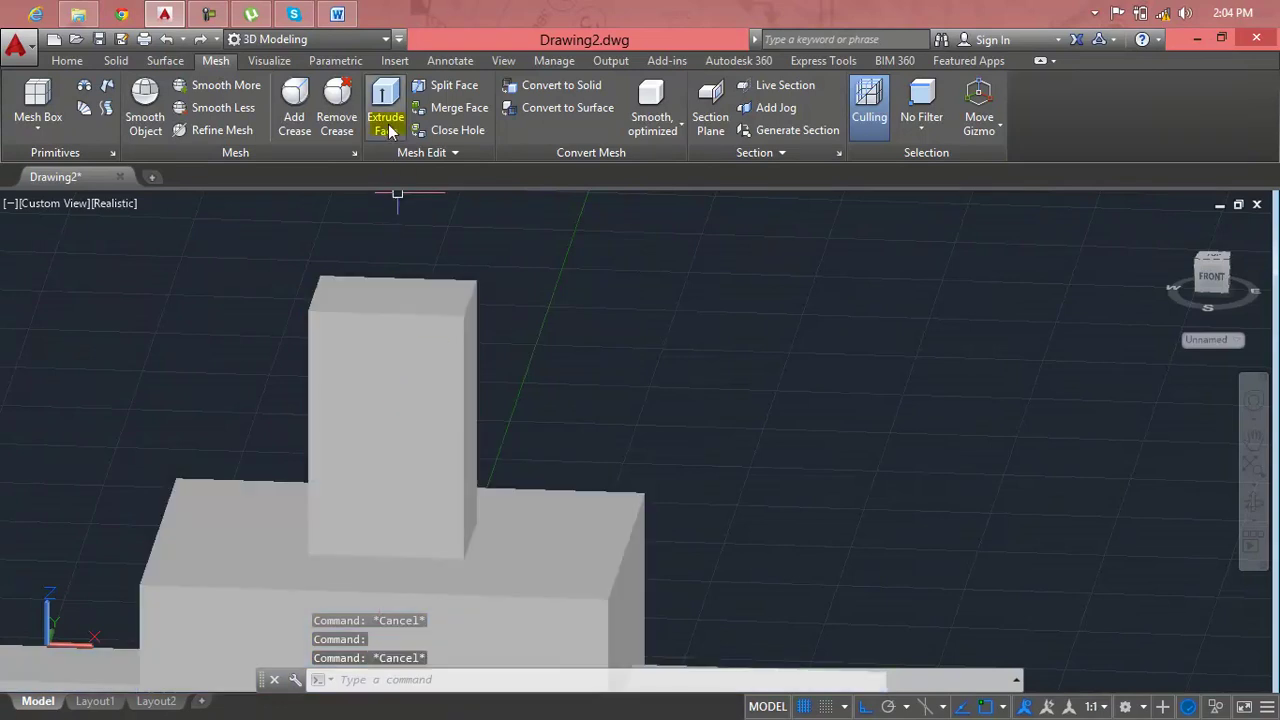
# Split the upper front face crosswise between two points on its edges.
pyautogui.click(433, 88)
pyautogui.click(364, 399)
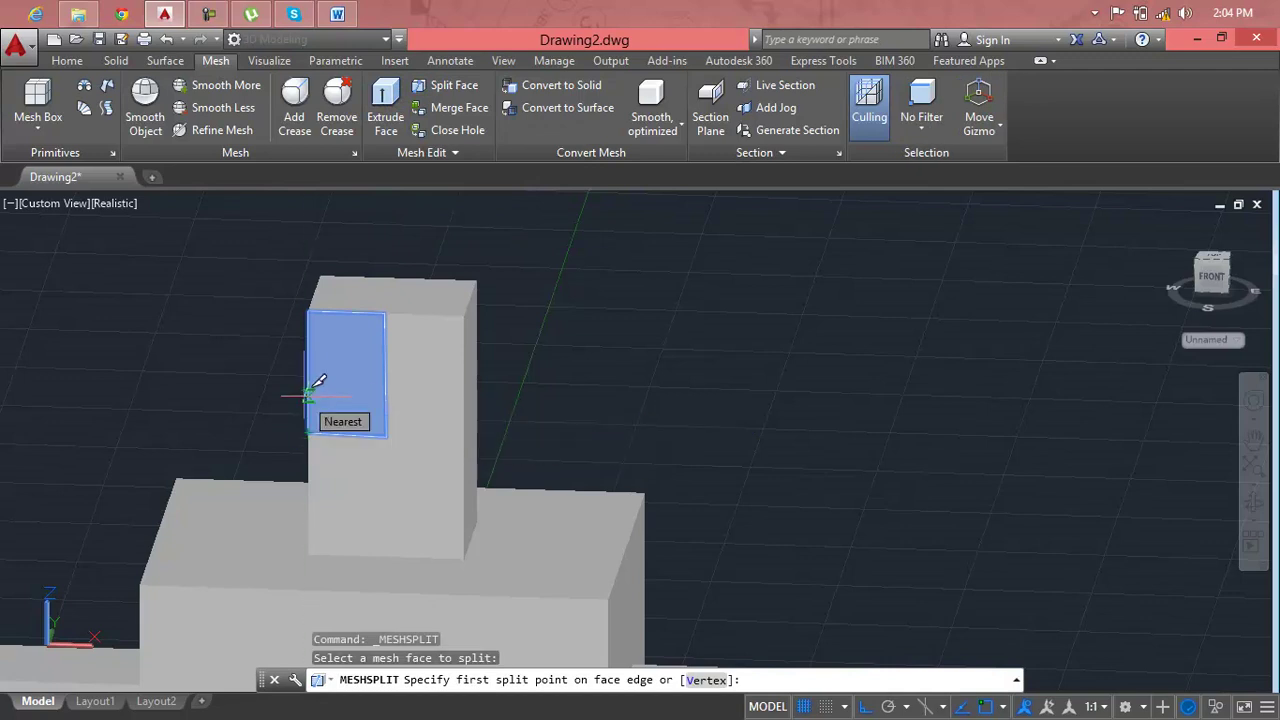
pyautogui.click(310, 393)
pyautogui.click(538, 410)
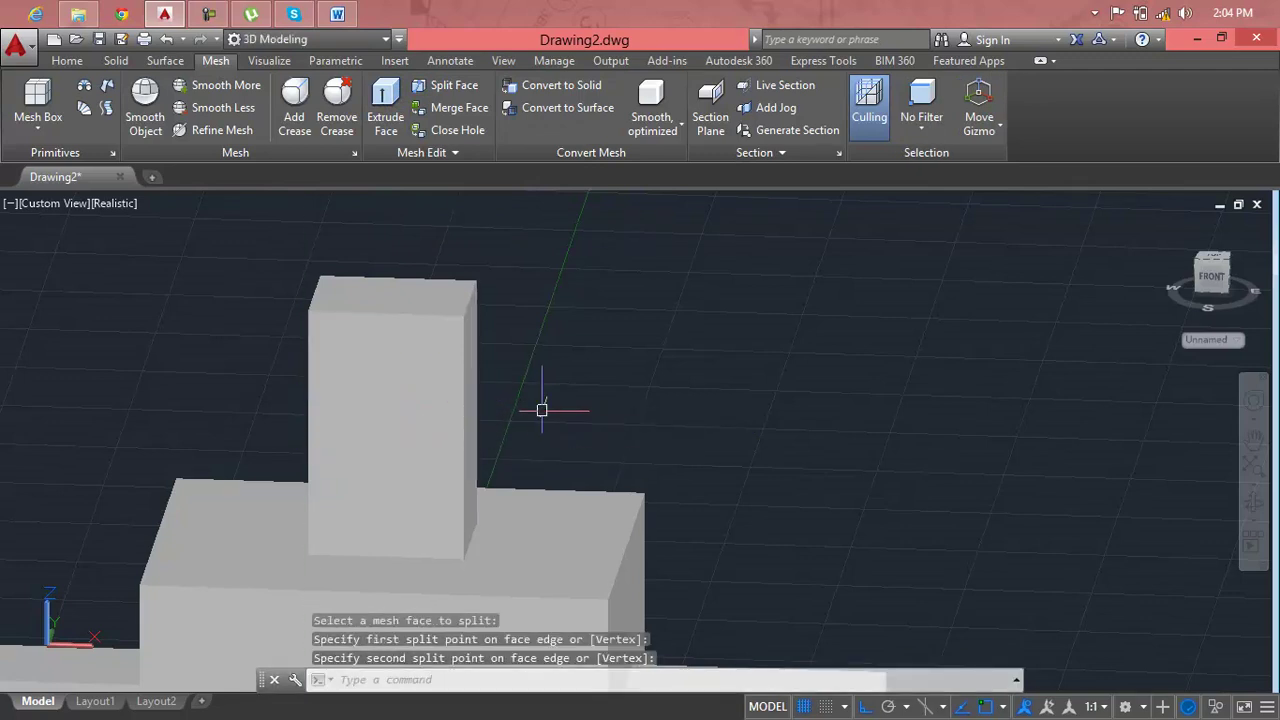
# Start a second face split but cancel it, then inspect the mesh.
pyautogui.press('Return')
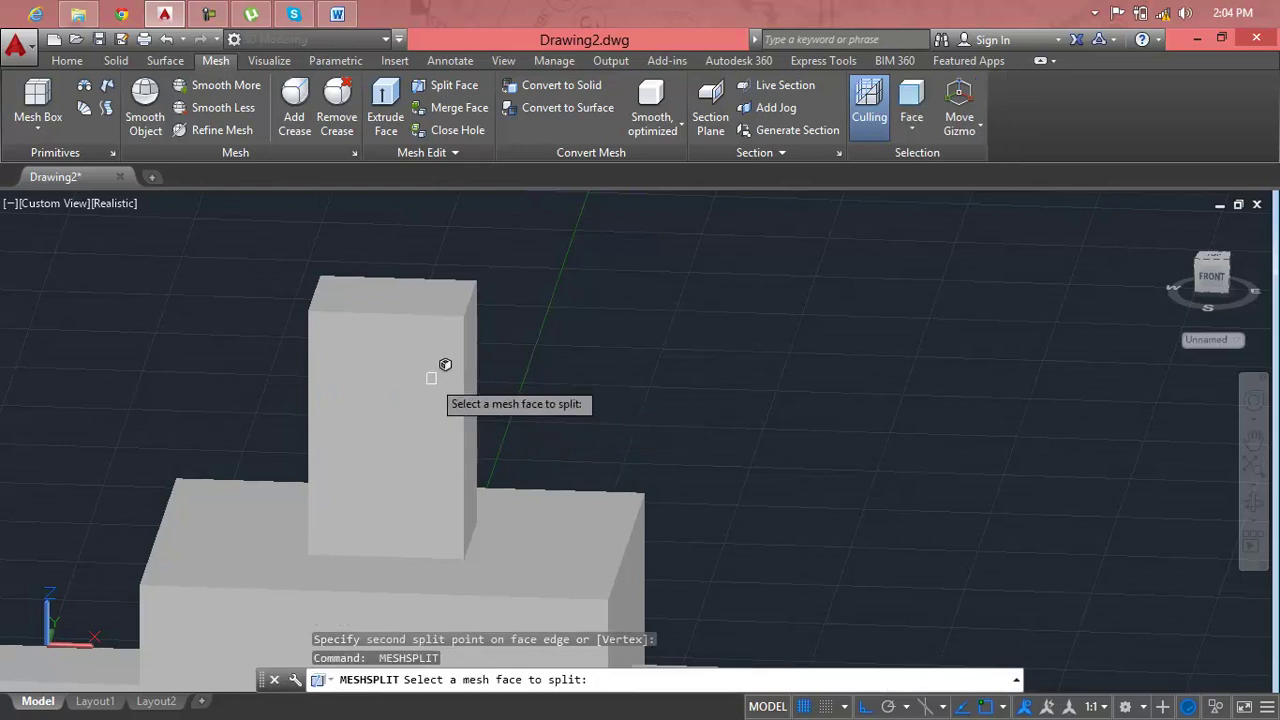
pyautogui.click(440, 370)
pyautogui.click(334, 374)
pyautogui.press('Escape')
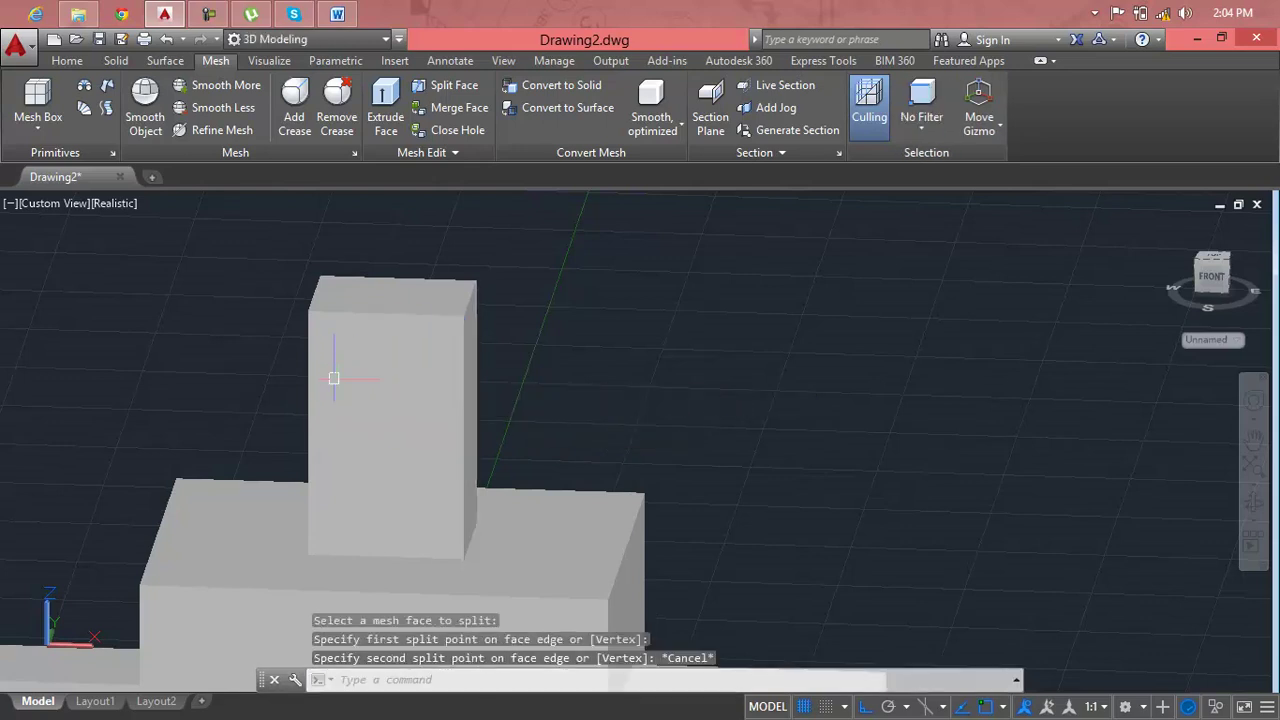
pyautogui.click(334, 384)
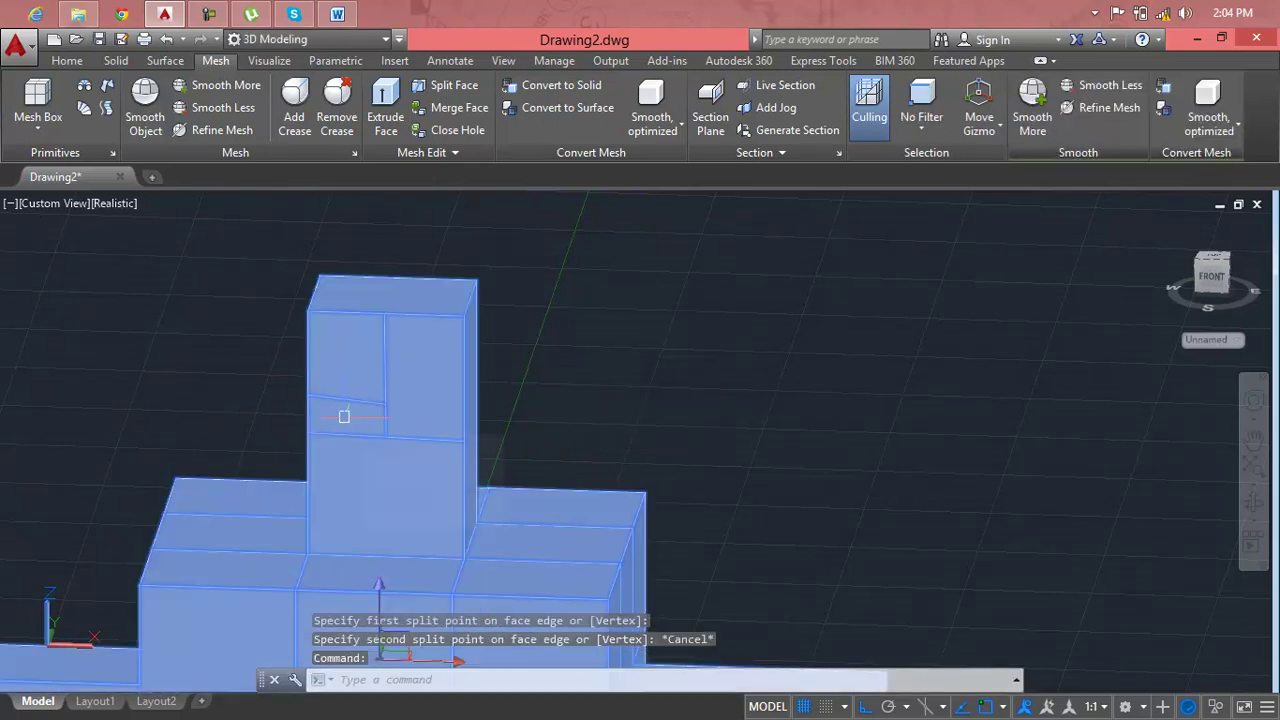
pyautogui.press('Escape')
pyautogui.rightClick(352, 375)
pyautogui.press('Escape')
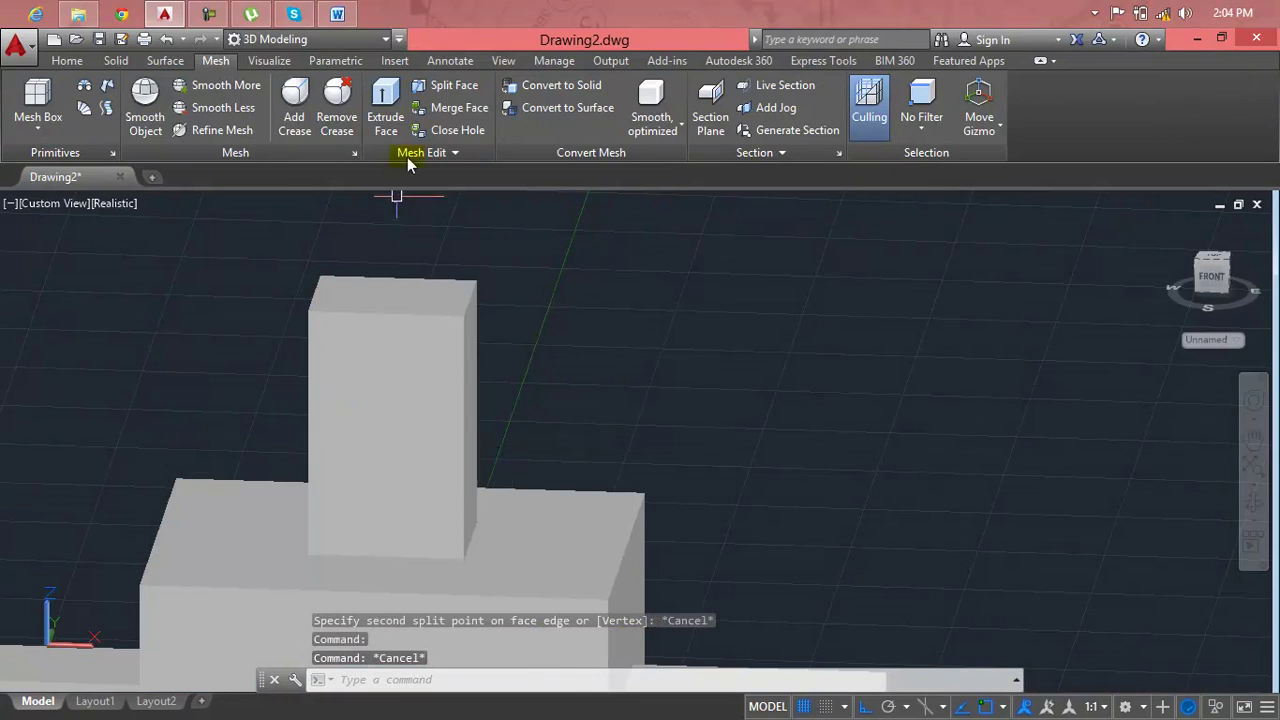
# Extrude the small upper-left and lower front faces by 5, then undo it.
pyautogui.click(385, 105)
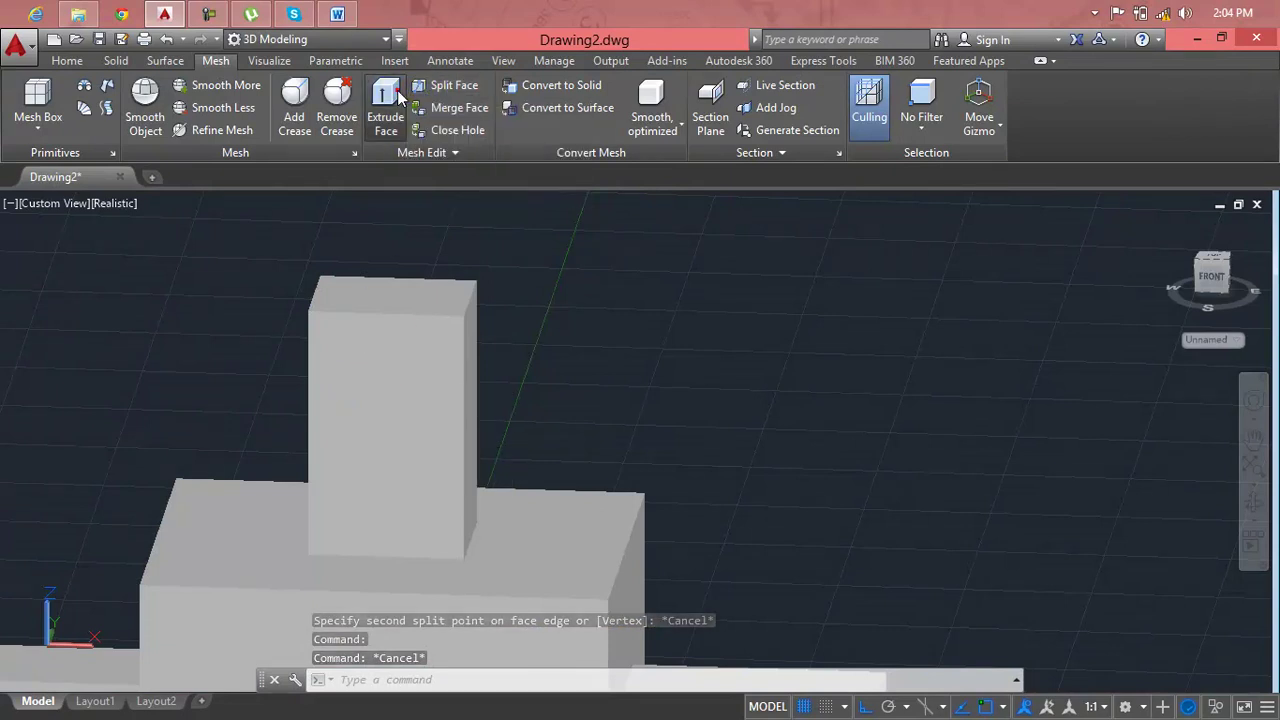
pyautogui.click(366, 338)
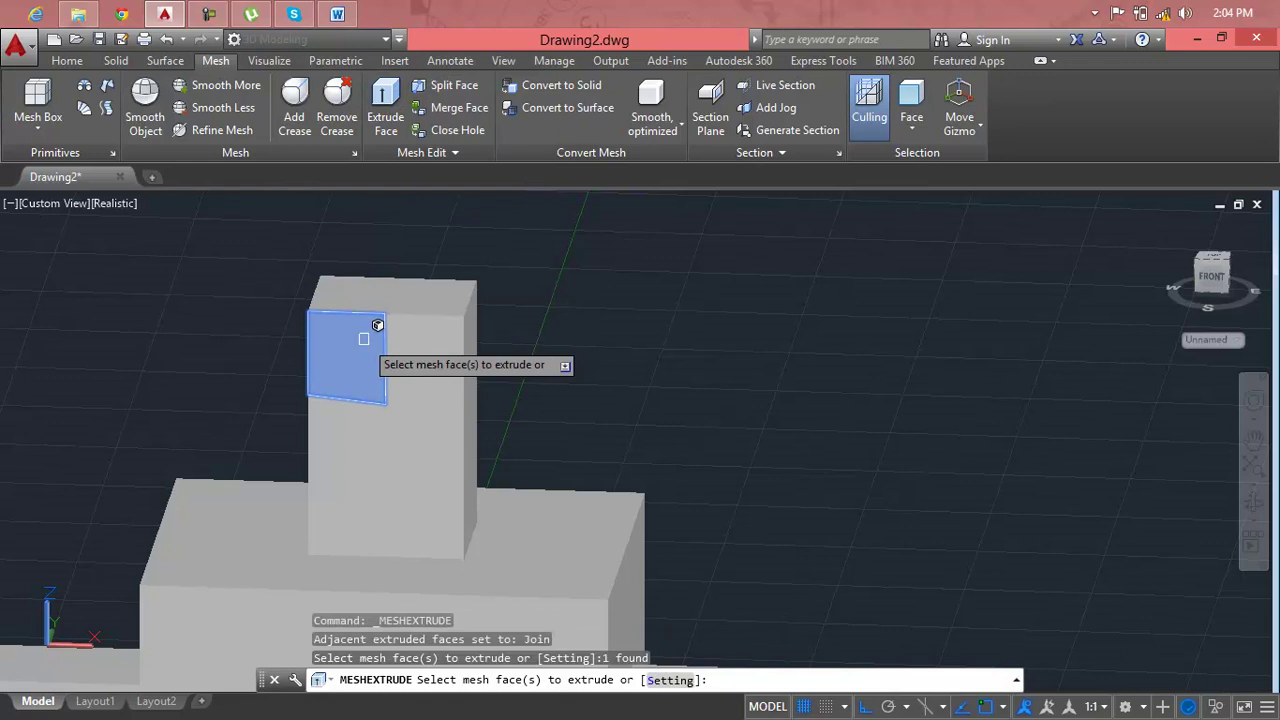
pyautogui.click(378, 495)
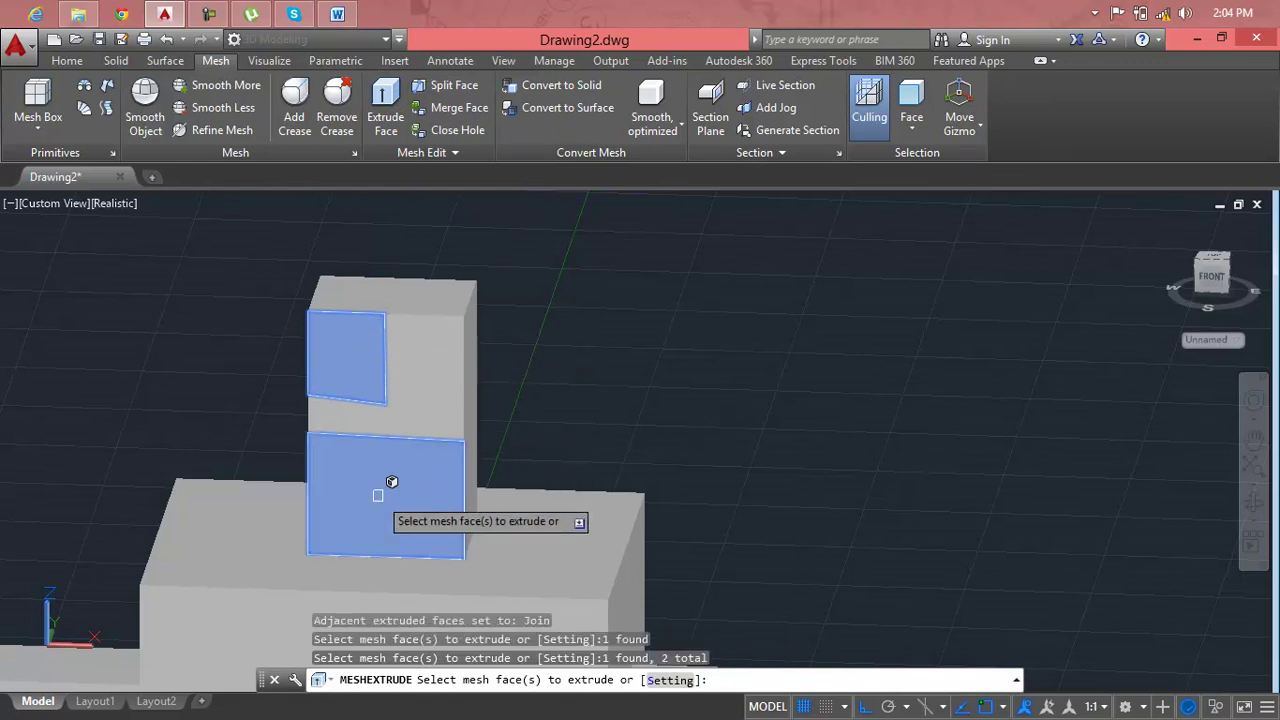
pyautogui.press('Return')
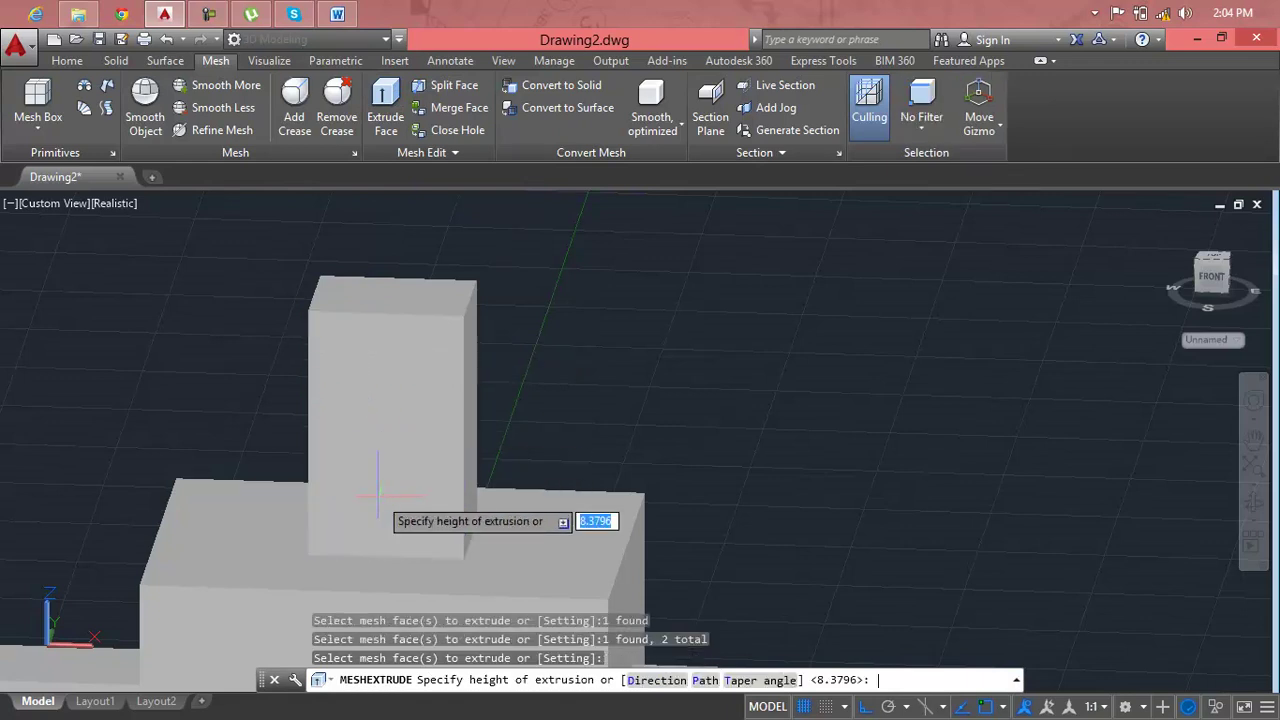
pyautogui.press('Return')
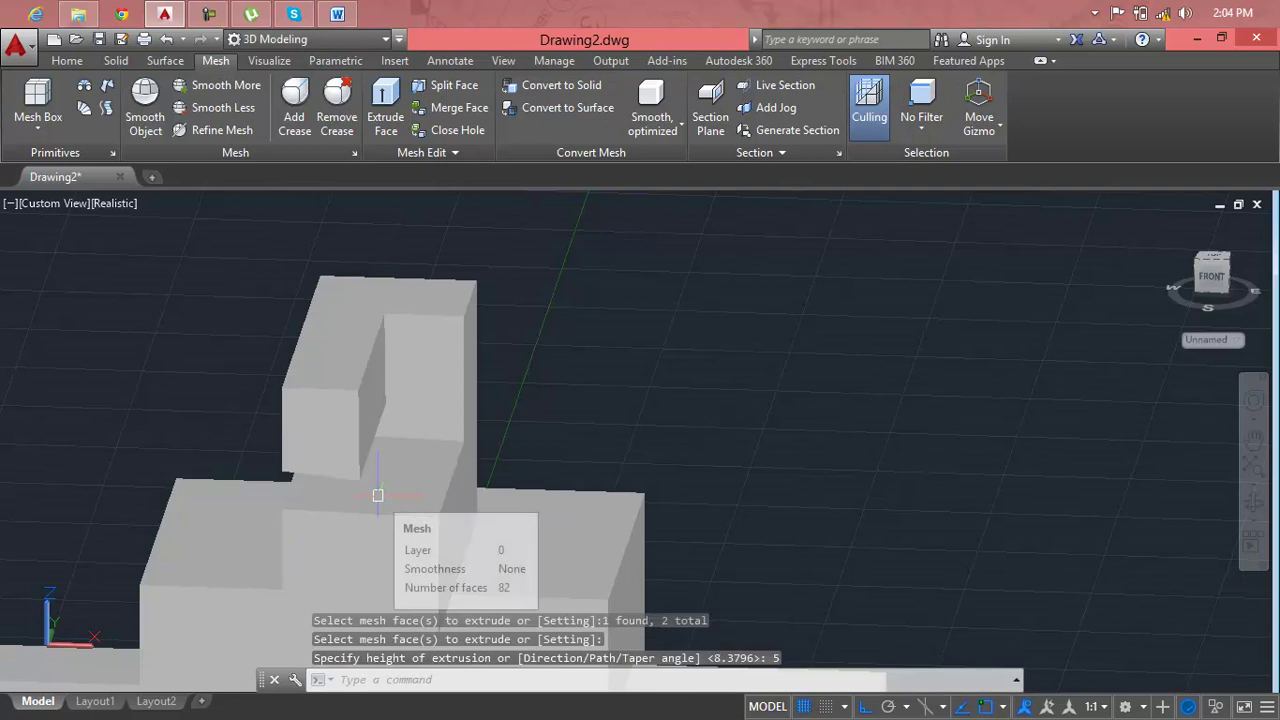
pyautogui.press('Escape')
pyautogui.click(347, 418)
pyautogui.press('Escape')
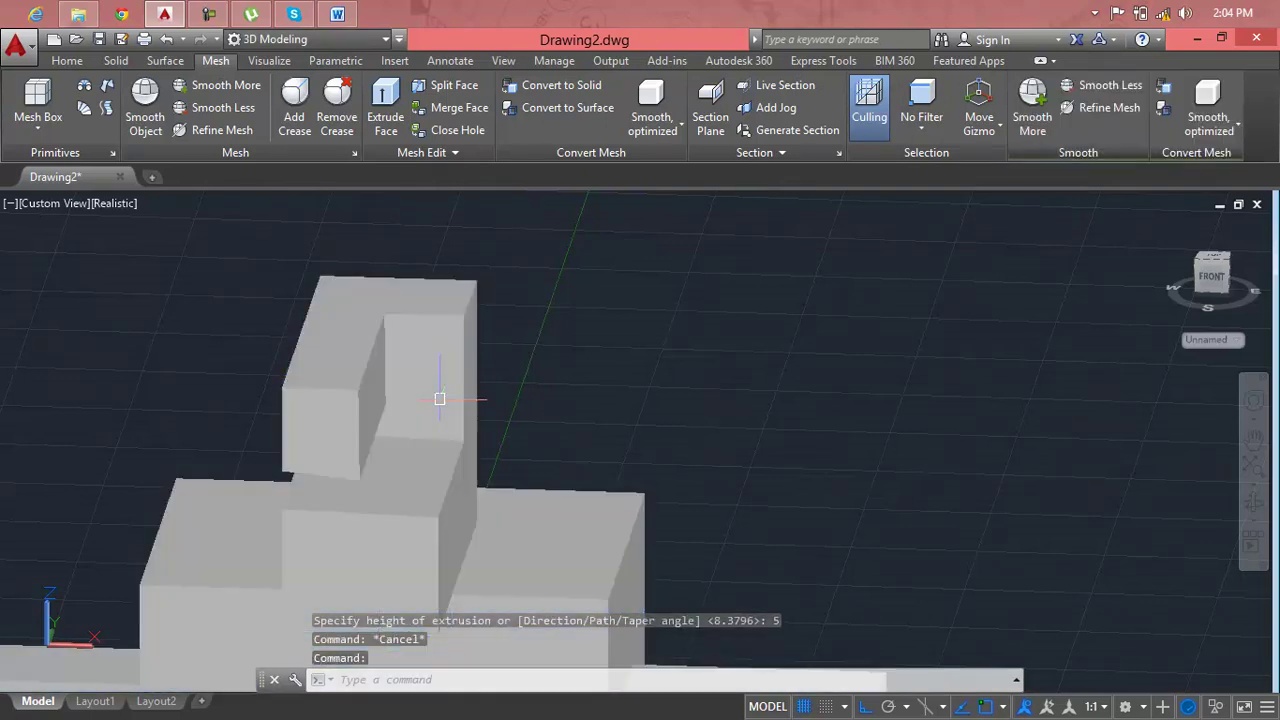
pyautogui.hotkey('ctrl', 'z')
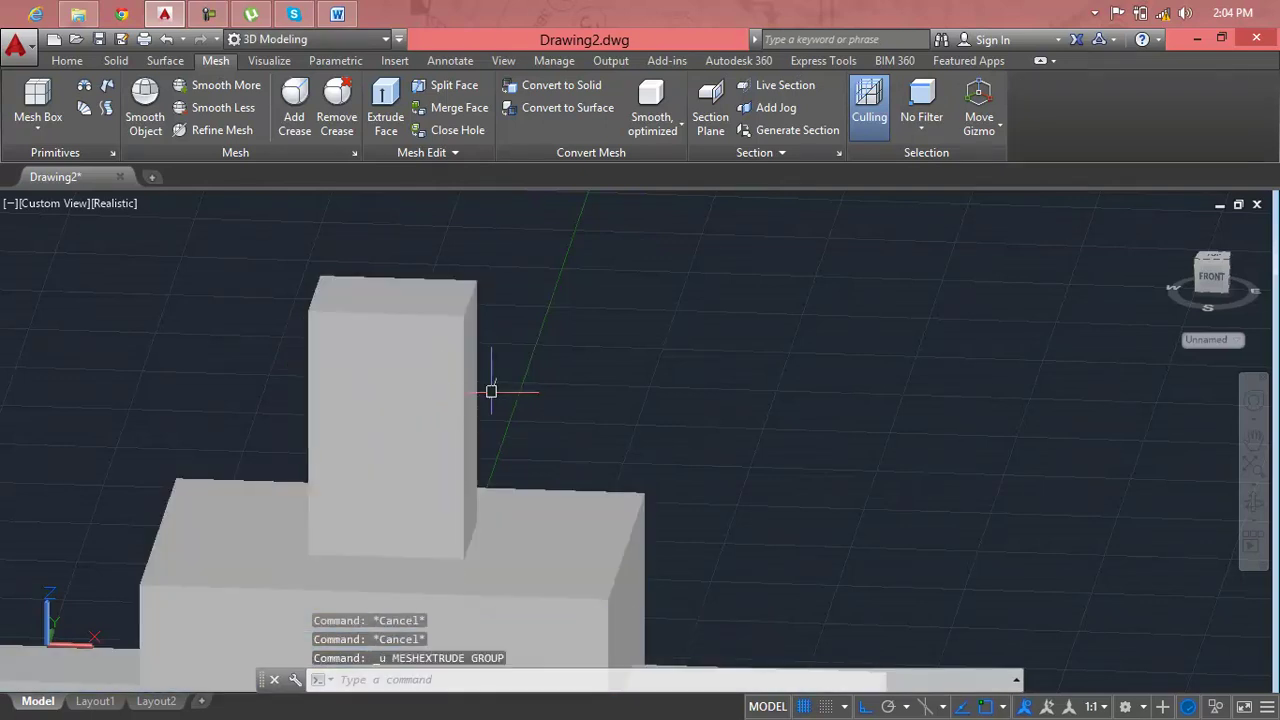
pyautogui.press('Escape')
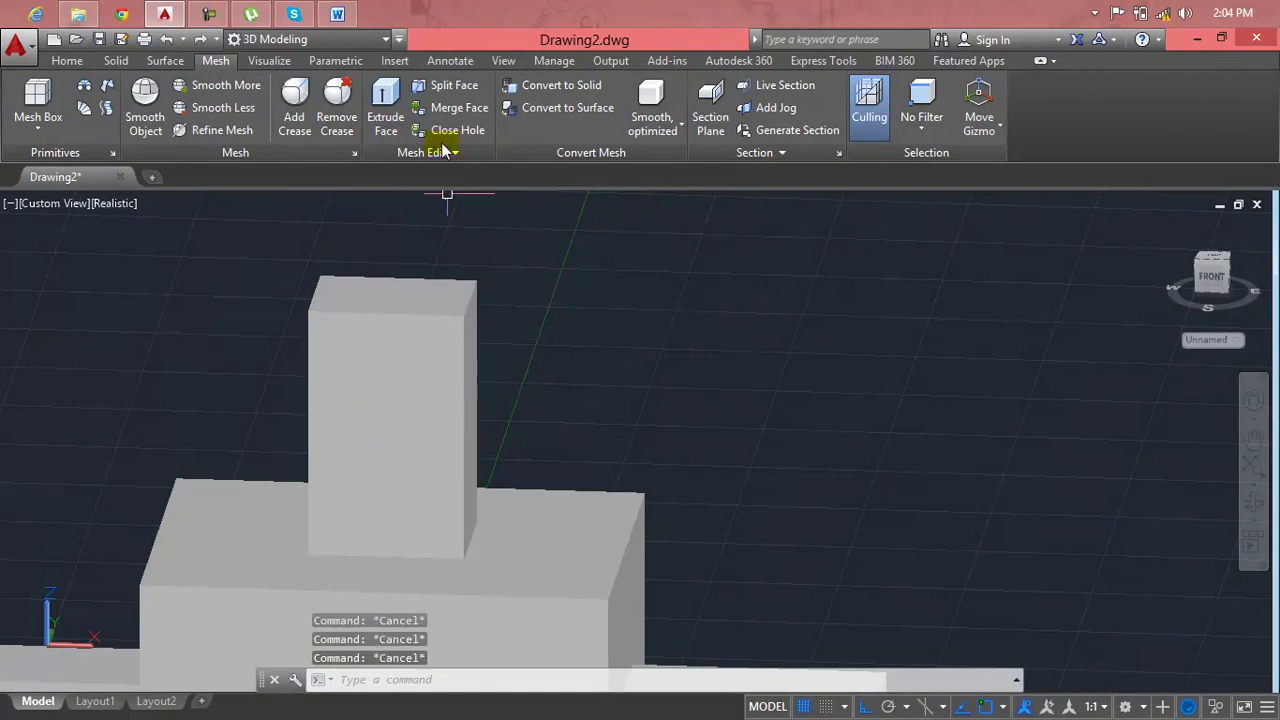
# Pan and zoom out to make room beside the mesh.
pyautogui.click(437, 374)
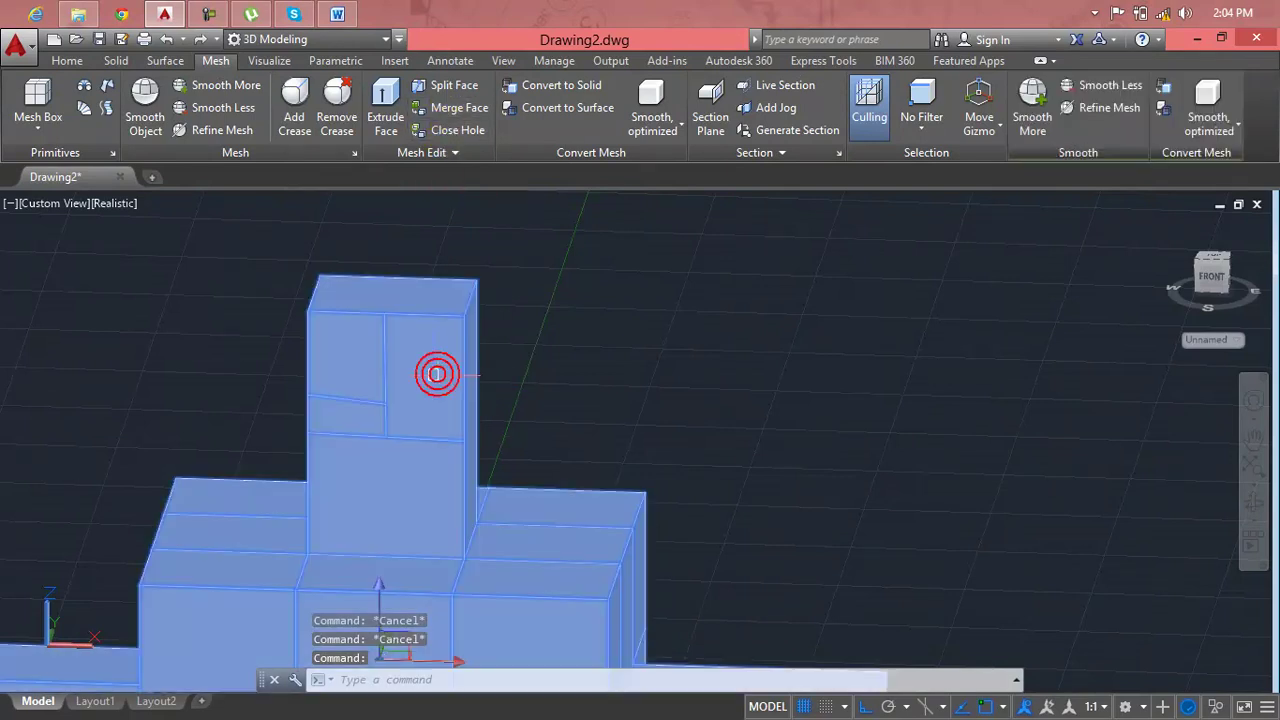
pyautogui.press('Escape')
pyautogui.moveTo(414, 415)
pyautogui.mouseDown(button='middle')
pyautogui.moveTo(466, 349)
pyautogui.moveTo(512, 248)
pyautogui.mouseUp(button='middle')
pyautogui.click(528, 393)
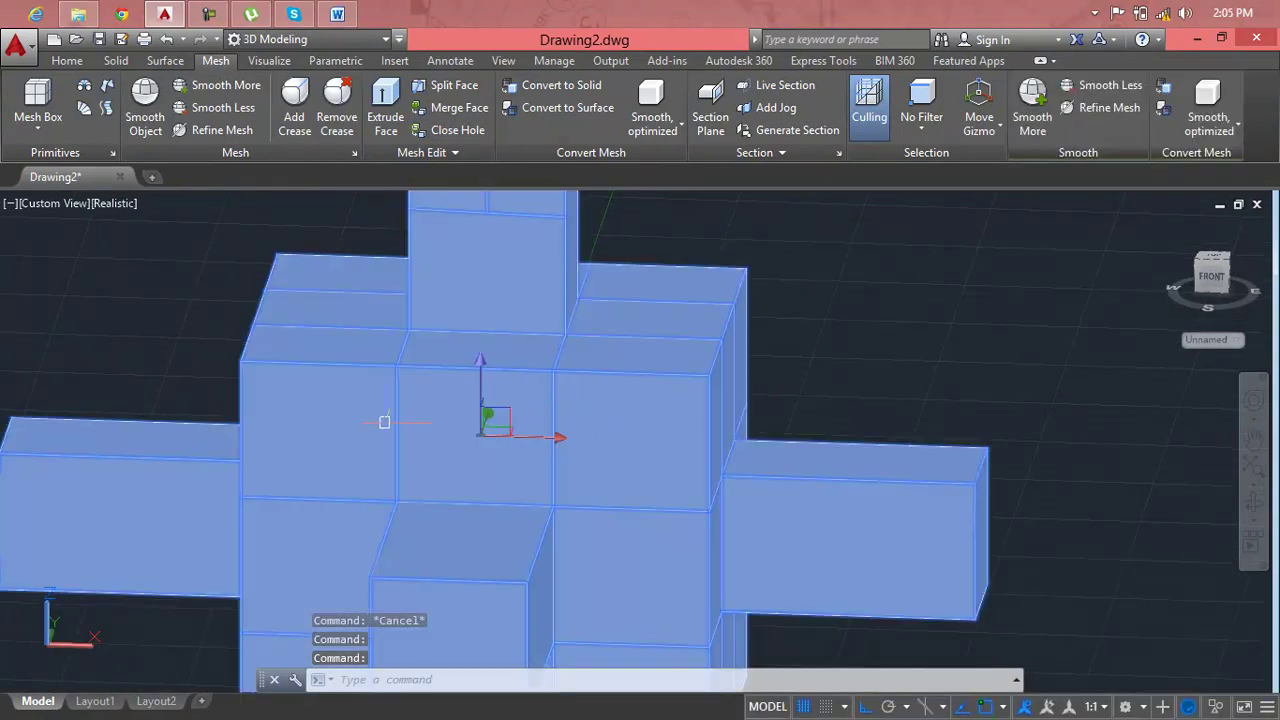
pyautogui.scroll(-4, 374, 422)
# Shift the existing mesh to the lower left and draw a second Mesh Box beside it.
pyautogui.moveTo(373, 427); pyautogui.dragTo(36, 500, button='middle')
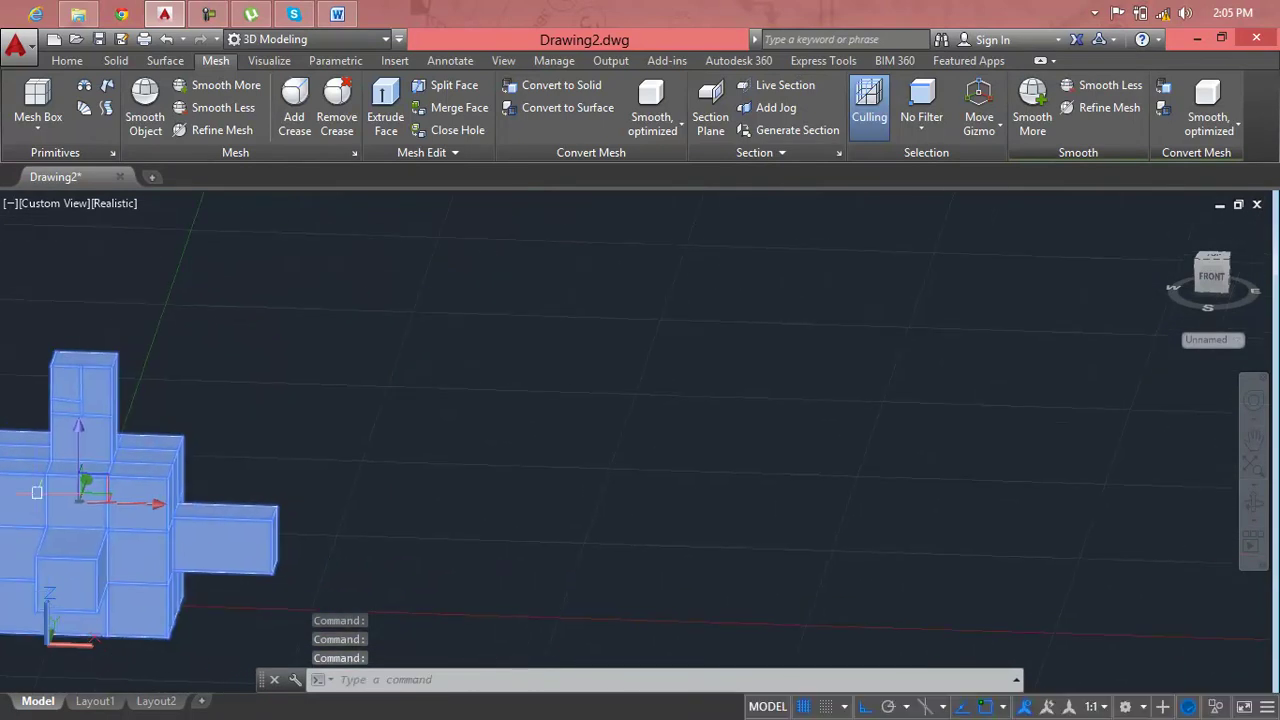
pyautogui.click(38, 125)
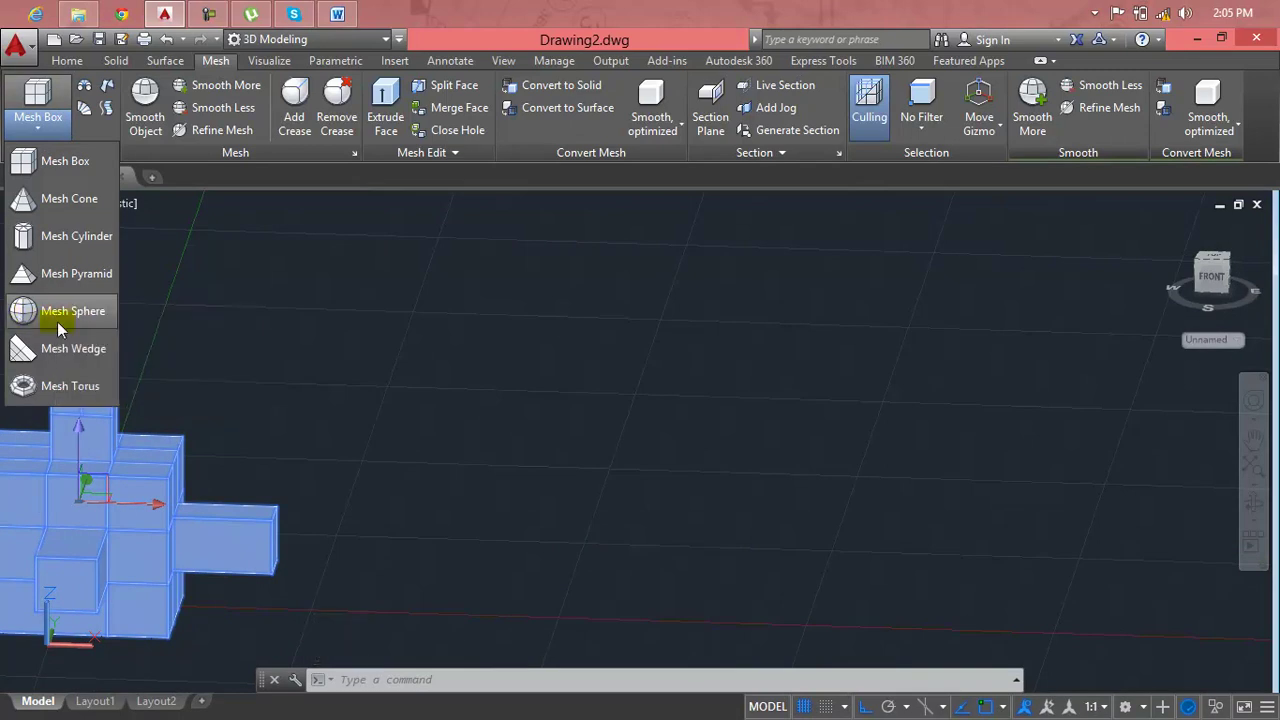
pyautogui.click(57, 174)
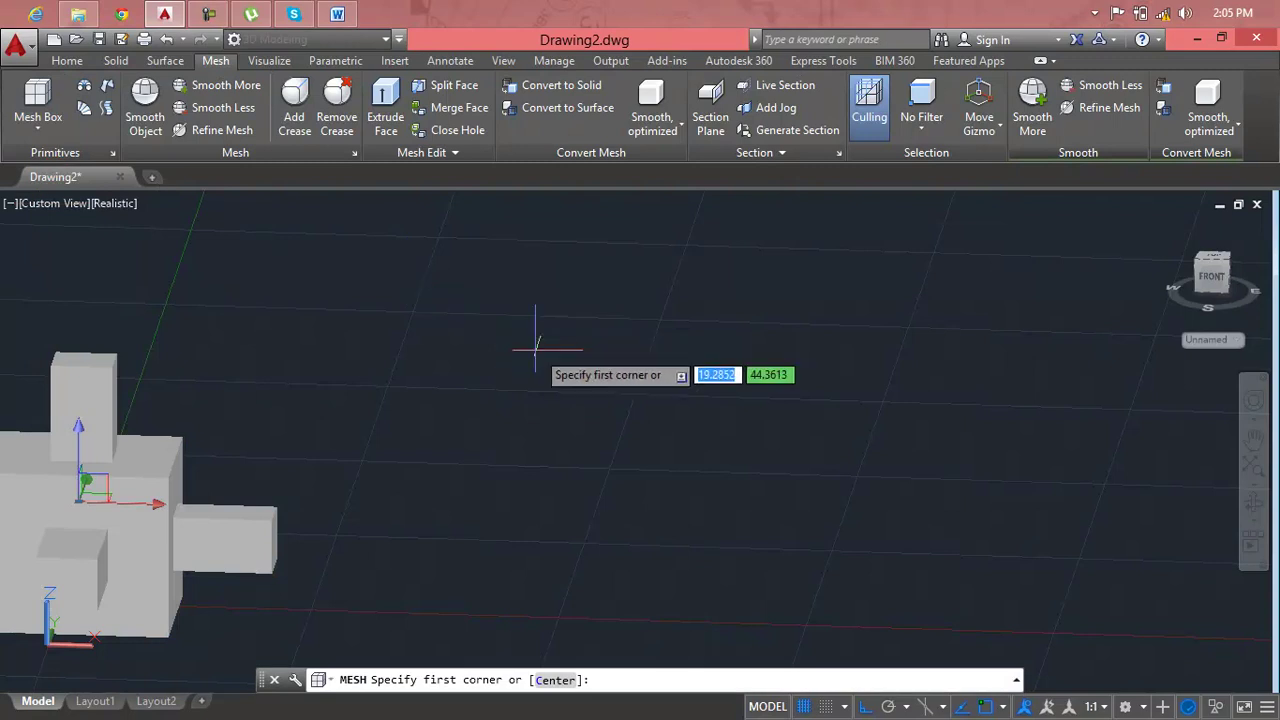
pyautogui.click(545, 290)
pyautogui.click(851, 445)
pyautogui.scroll(-2, 848, 272)
pyautogui.moveTo(848, 272); pyautogui.dragTo(808, 490, button='middle')
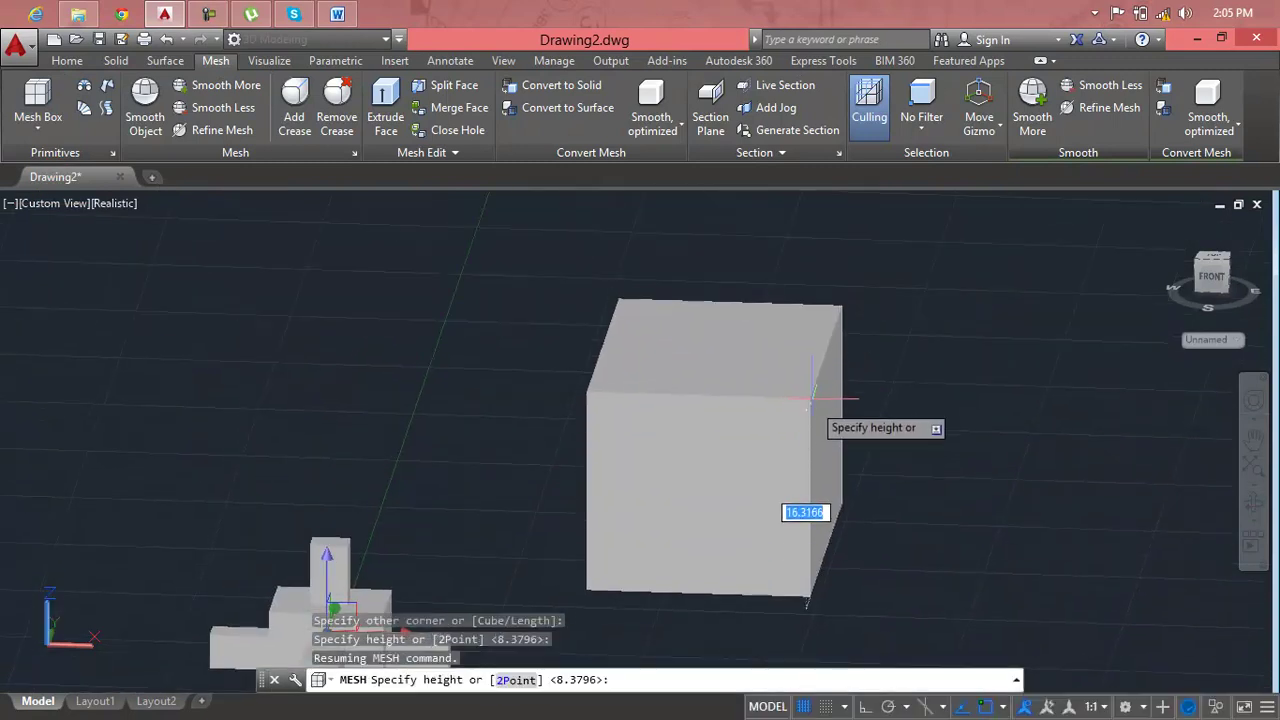
pyautogui.press('Escape')
pyautogui.press('Escape')
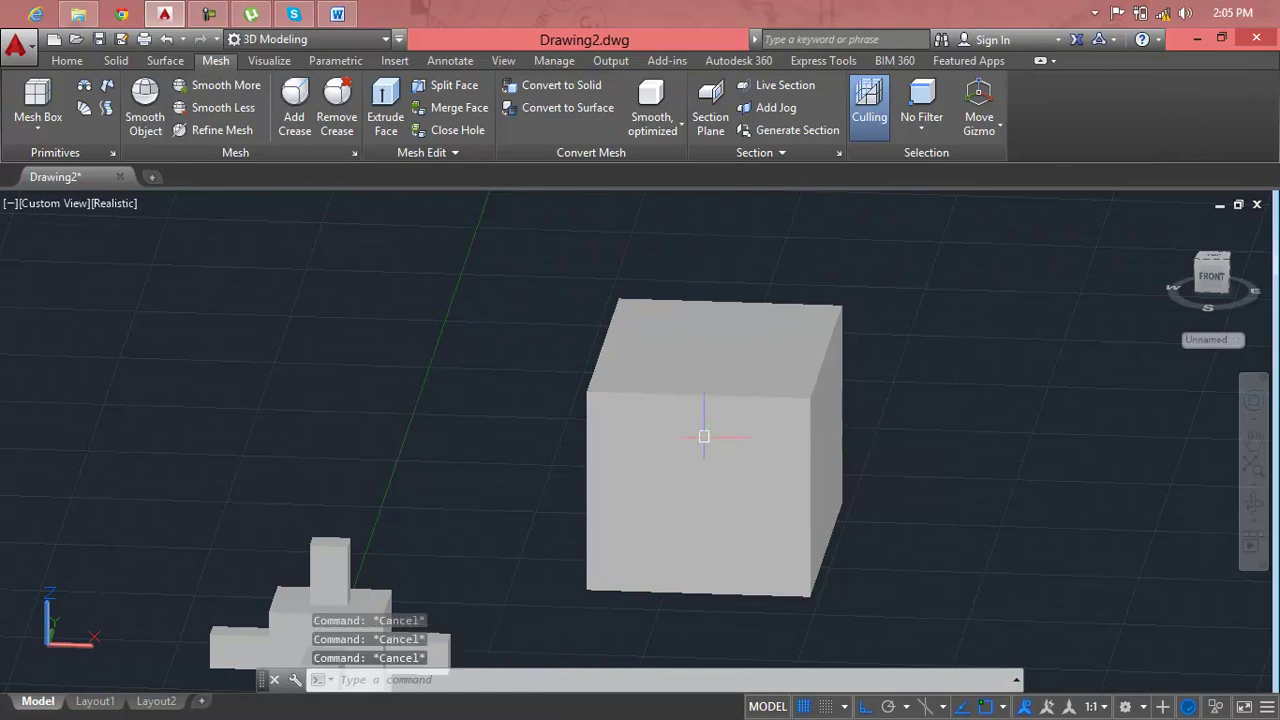
# Use Merge Face to combine the new cube's three middle-row front faces into one.
pyautogui.click(637, 437)
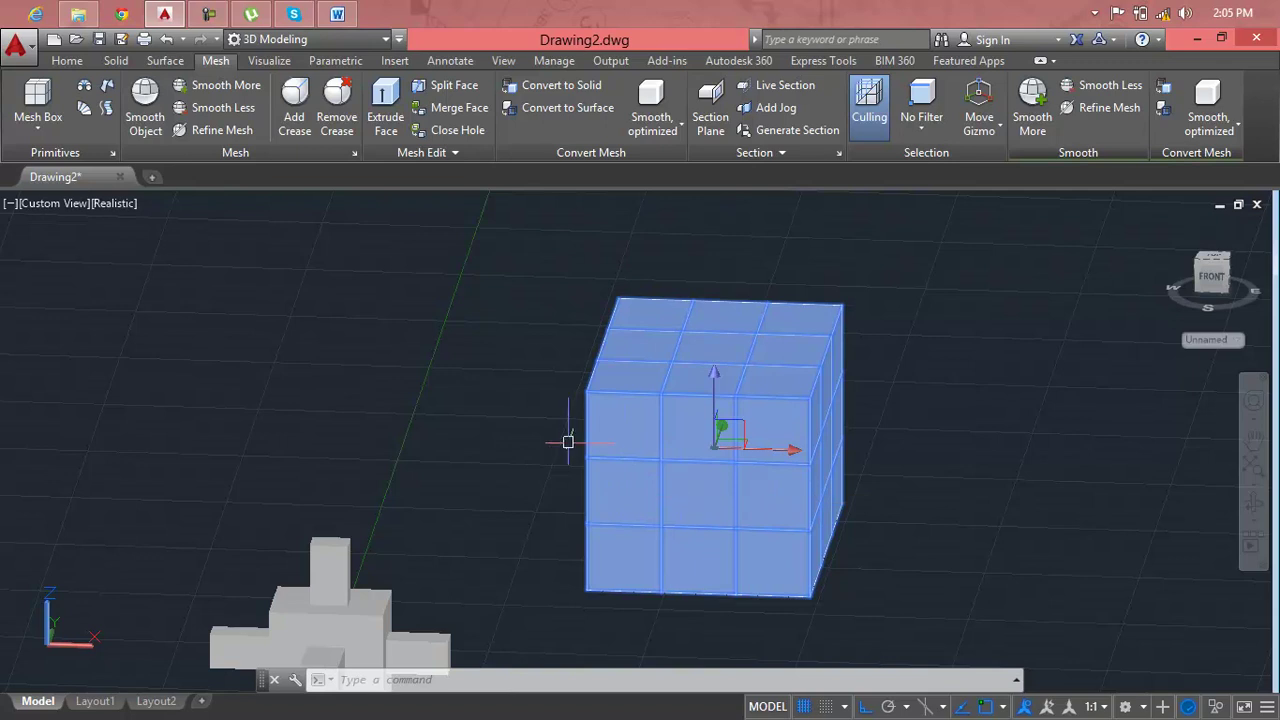
pyautogui.click(457, 110)
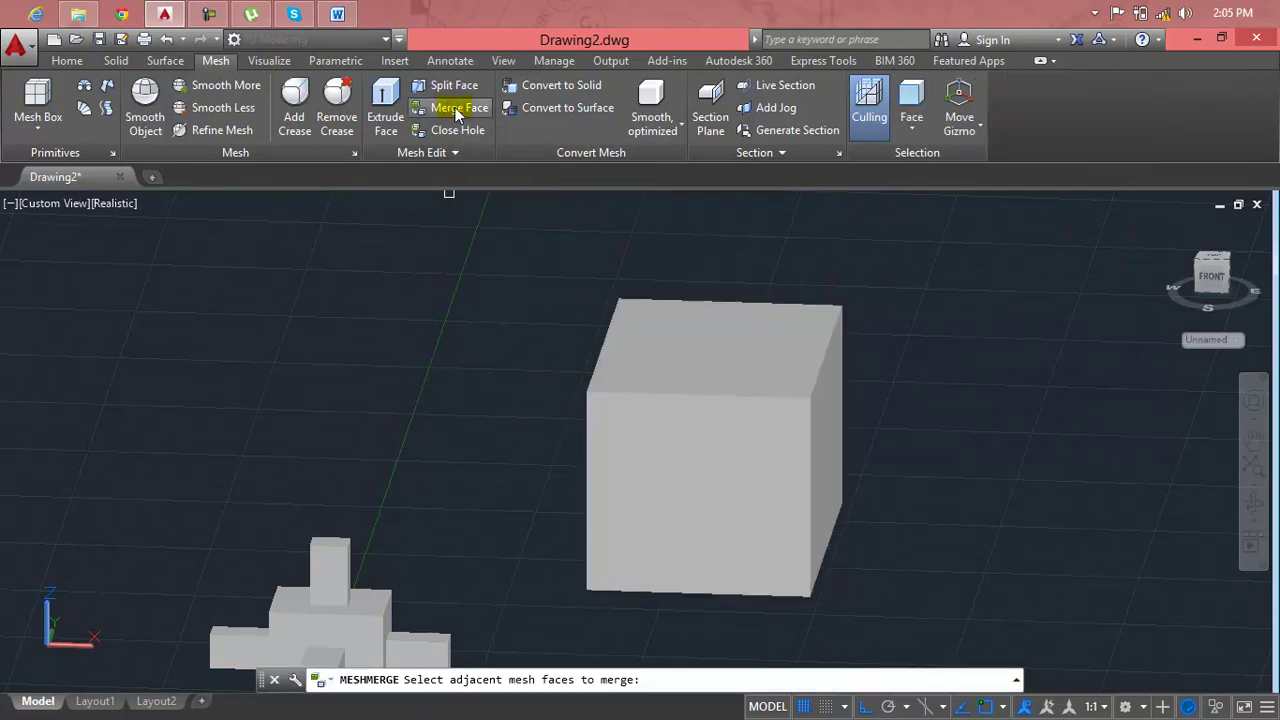
pyautogui.click(613, 483)
pyautogui.click(680, 490)
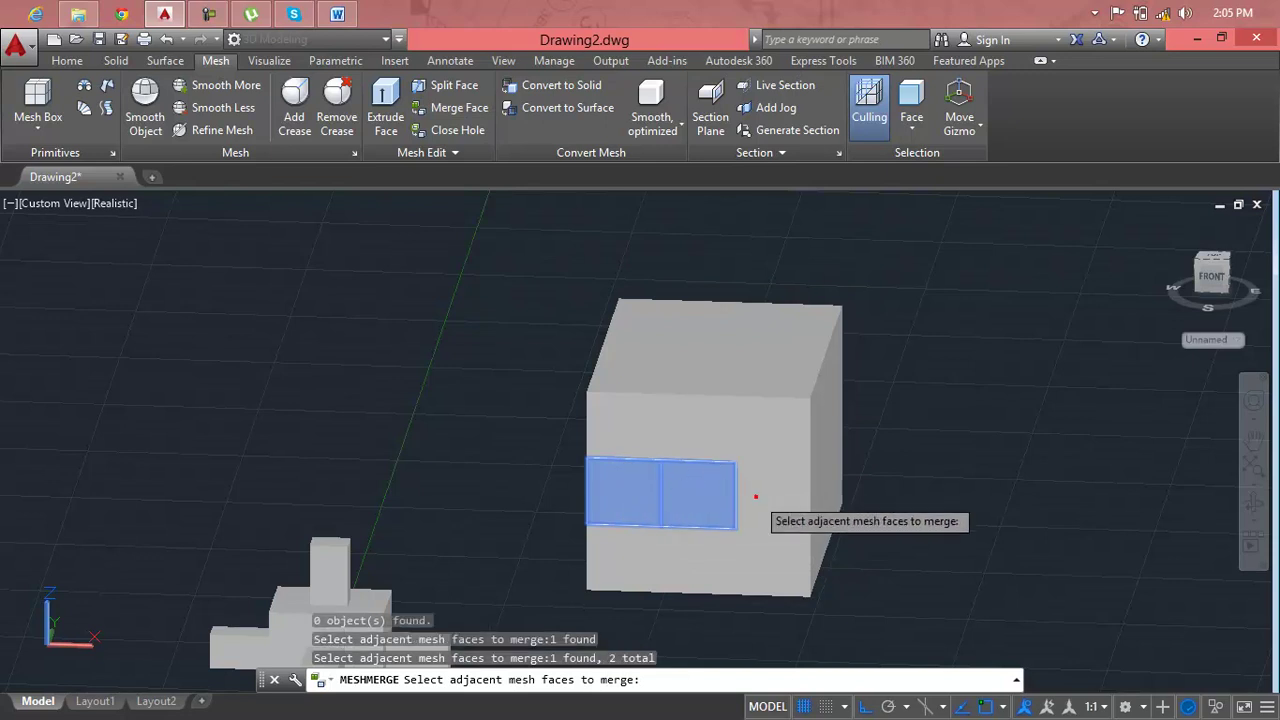
pyautogui.click(756, 494)
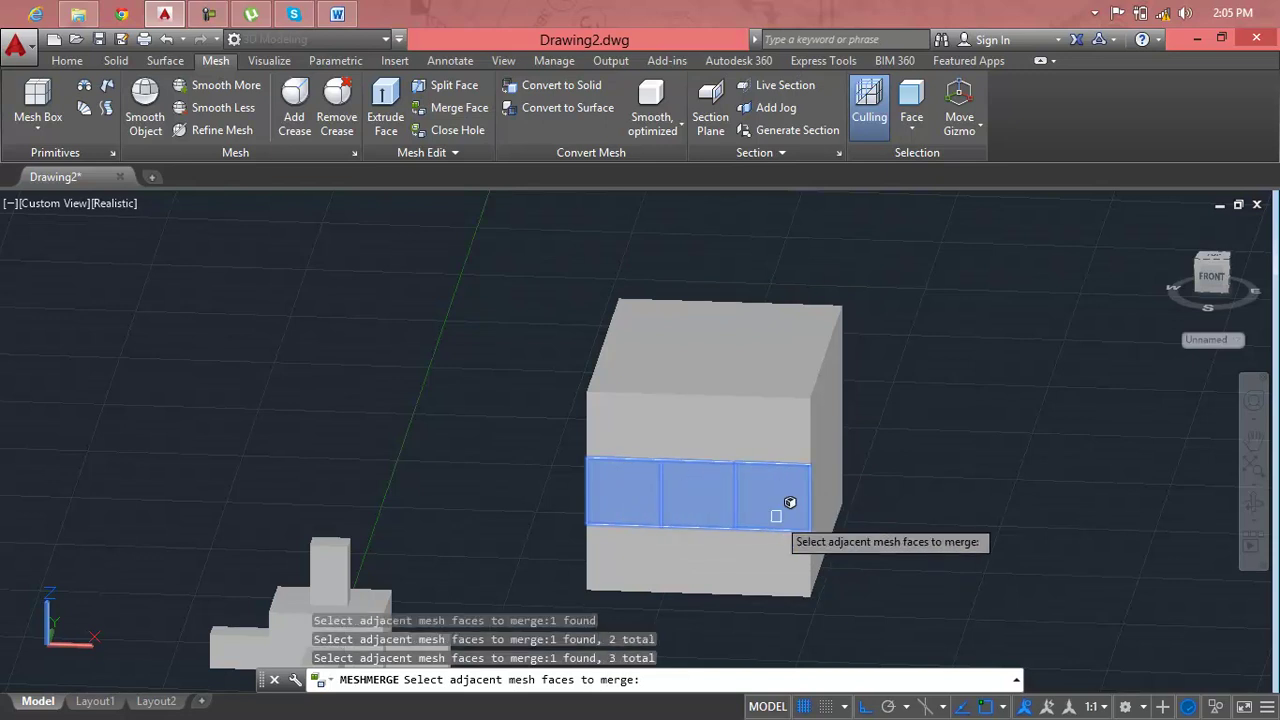
pyautogui.press('Return')
pyautogui.click(772, 514)
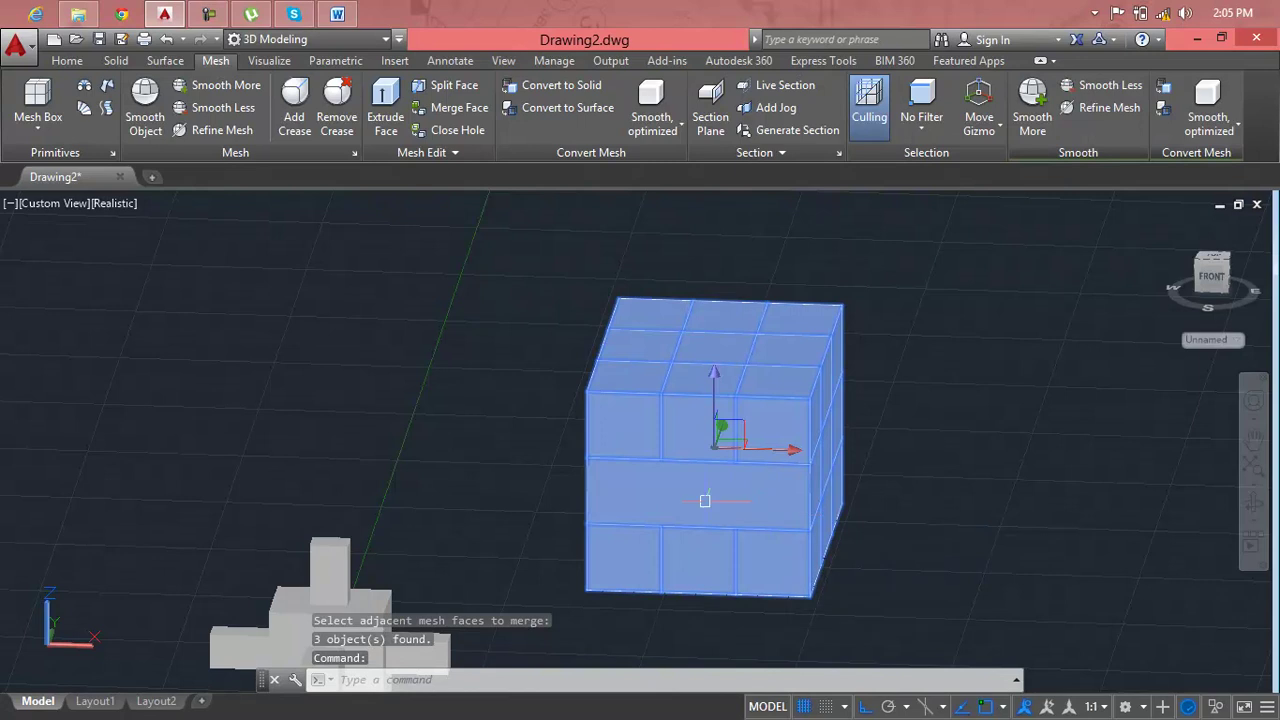
pyautogui.scroll(1, 712, 503)
pyautogui.scroll(1, 690, 480)
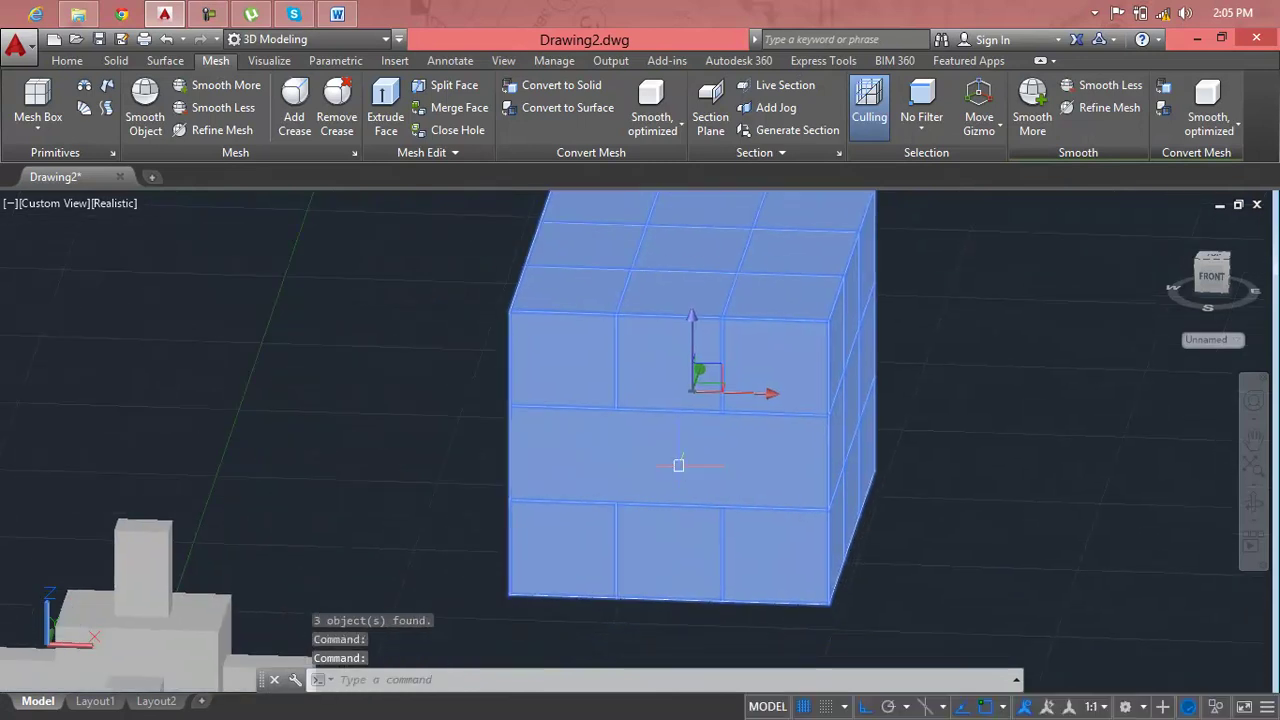
pyautogui.press('Escape')
pyautogui.press('Escape')
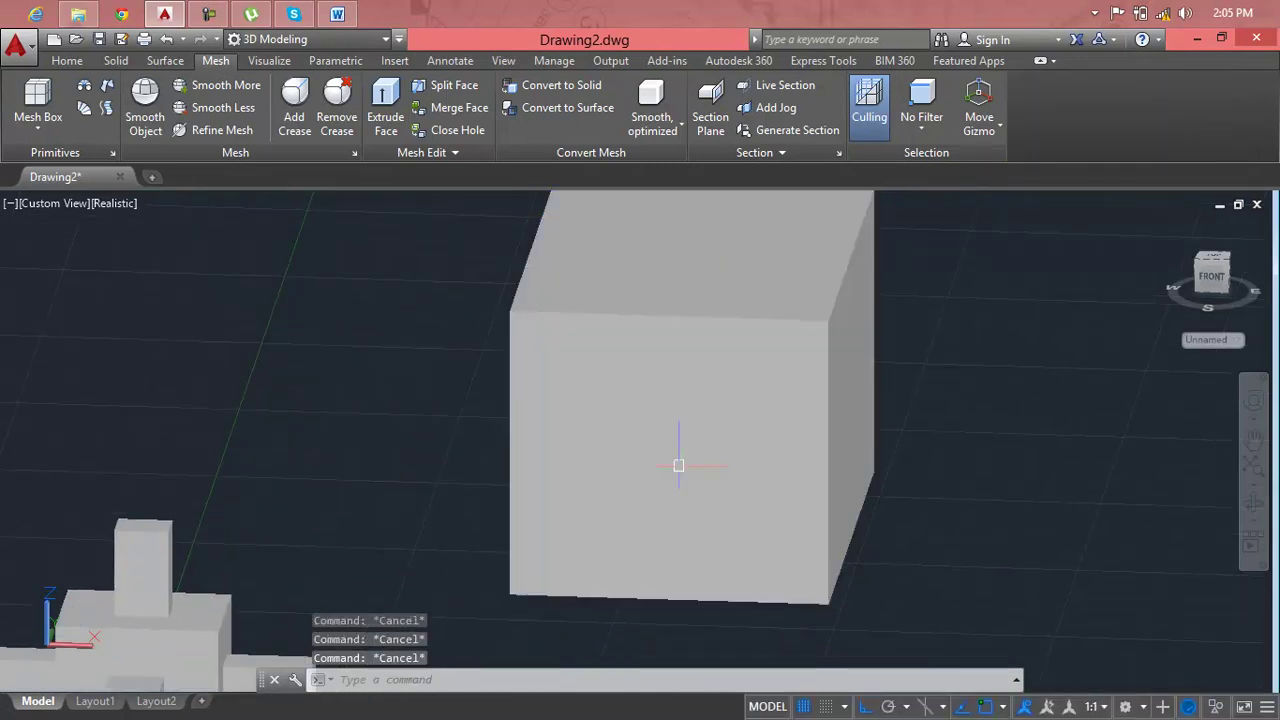
# Select the merged middle band and extrude it outward to the left as a ledge.
pyautogui.click(678, 465)
pyautogui.keyDown('shift'); pyautogui.click(663, 465); pyautogui.keyUp('shift')
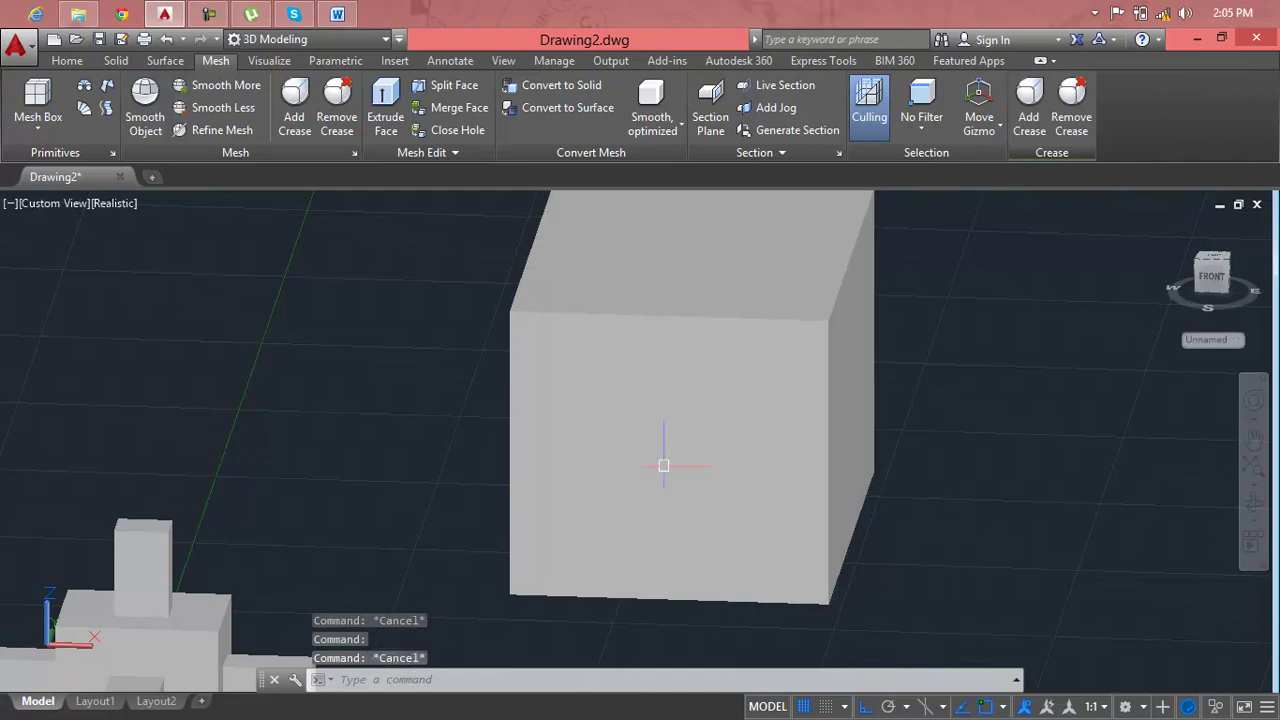
pyautogui.click(653, 466)
pyautogui.press('Escape')
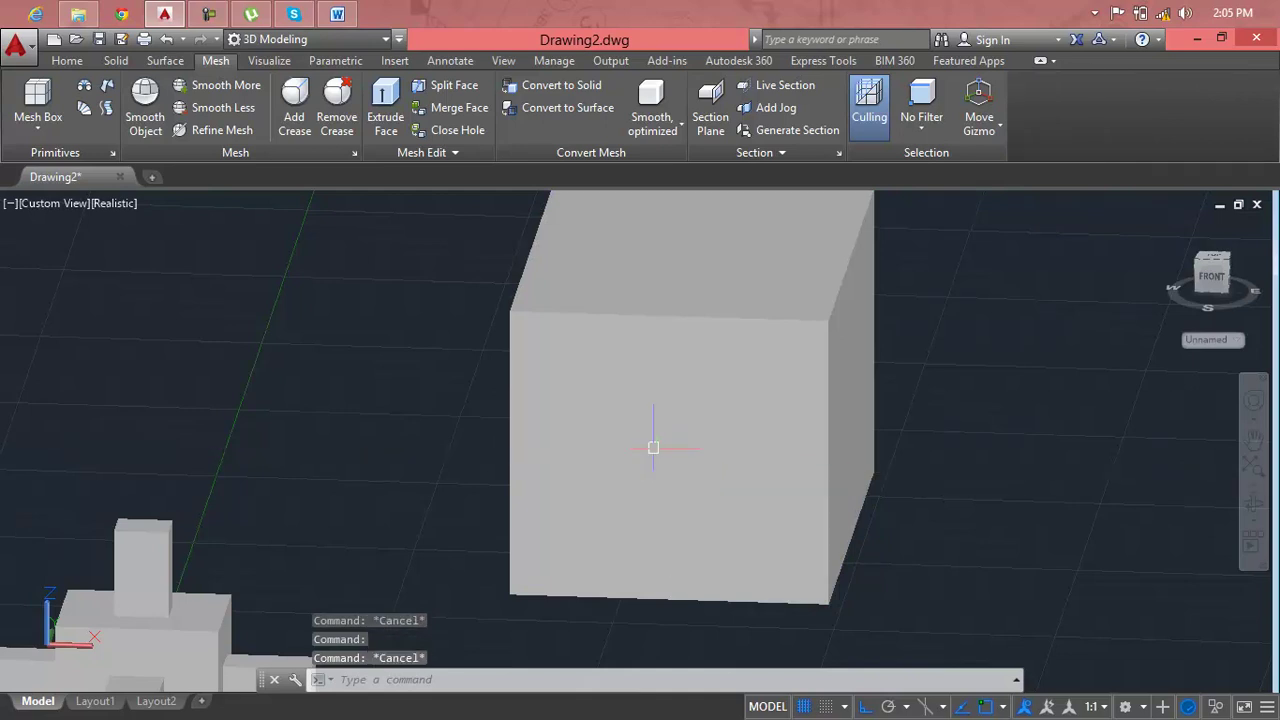
pyautogui.keyDown('ctrl'); pyautogui.click(653, 447); pyautogui.keyUp('ctrl')
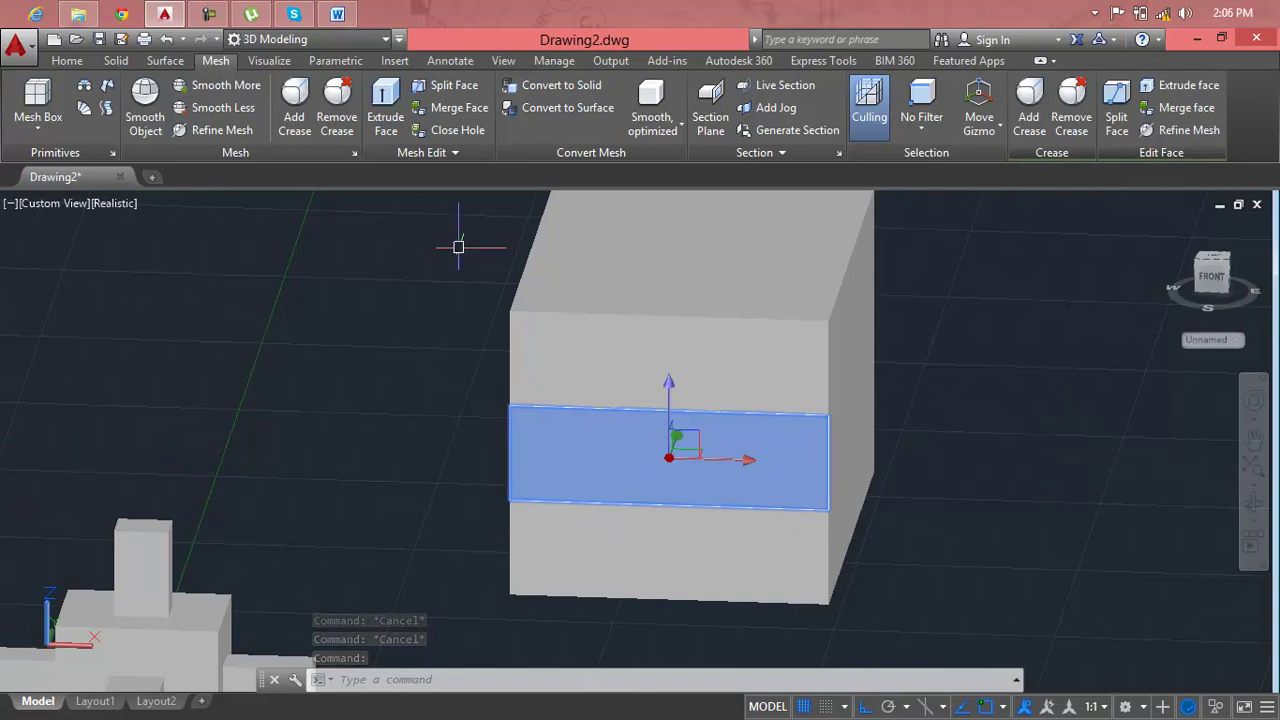
pyautogui.click(385, 105)
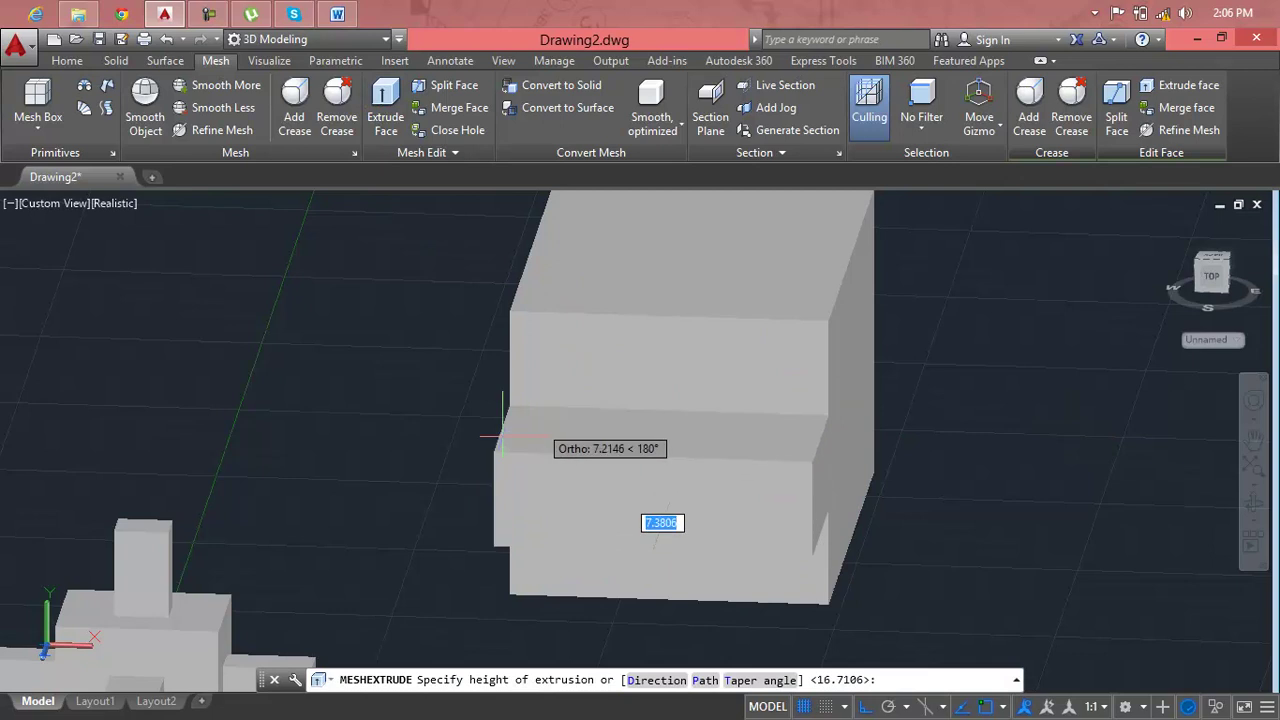
pyautogui.click(489, 491)
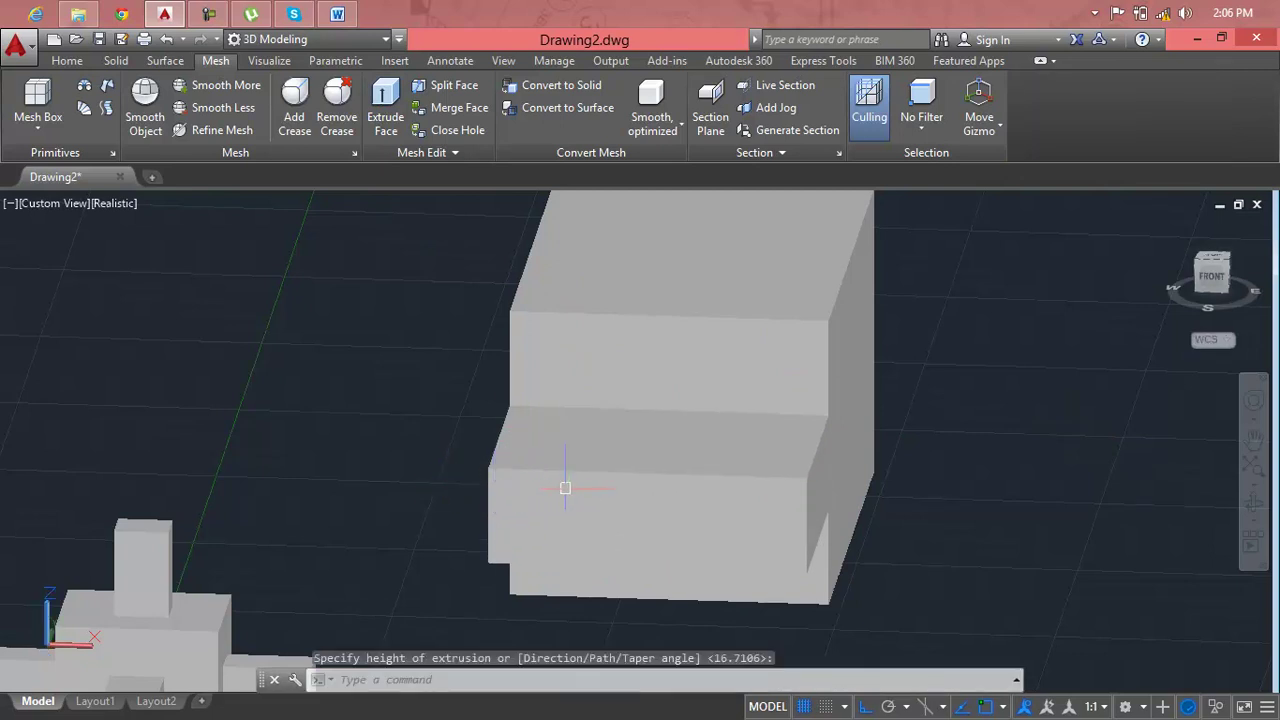
pyautogui.press('Return')
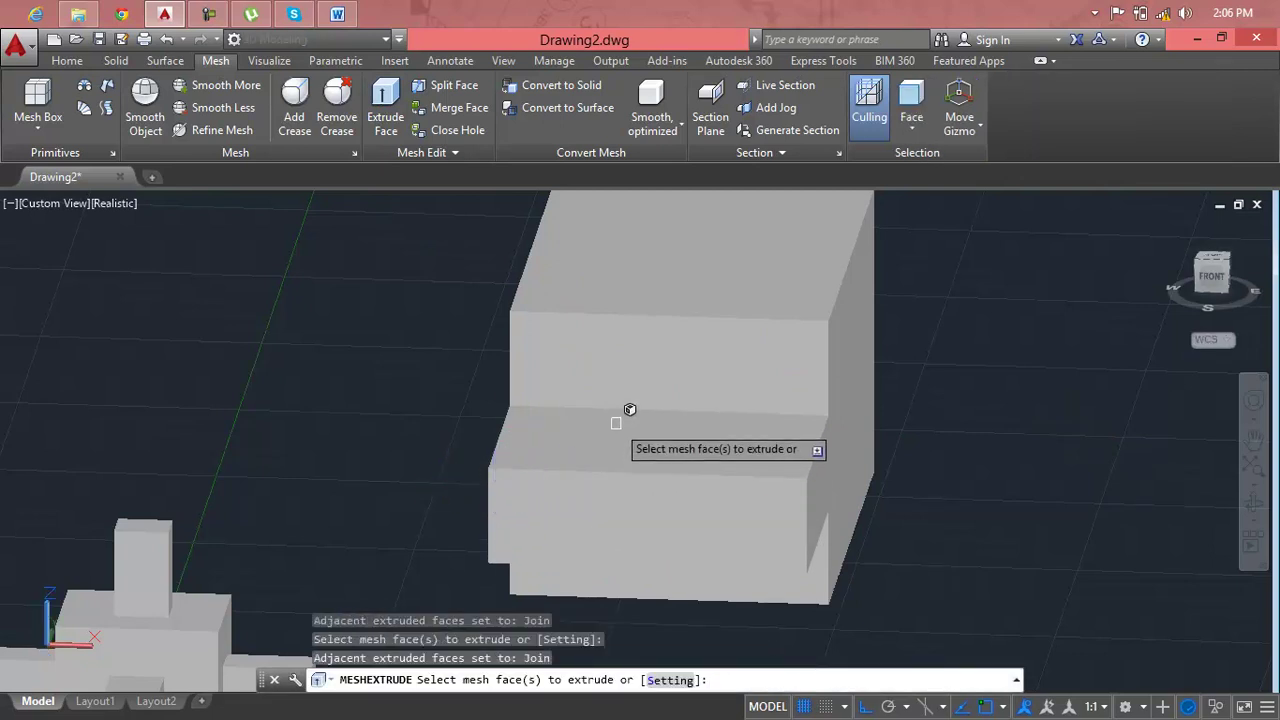
pyautogui.press('Escape')
pyautogui.moveTo(610, 461)
pyautogui.keyDown('shift'); pyautogui.mouseDown(button='middle')
pyautogui.moveTo(496, 371)
pyautogui.moveTo(477, 471)
pyautogui.mouseUp(button='middle'); pyautogui.keyUp('shift')
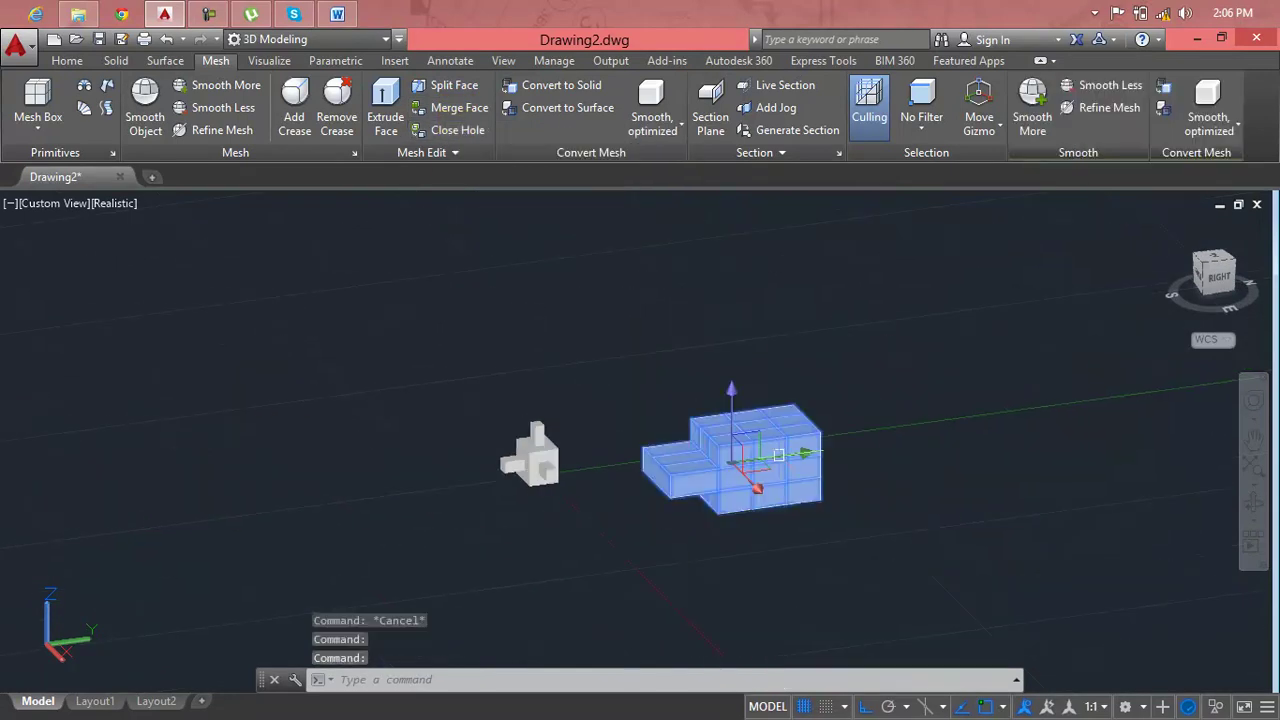
# Erase the large mesh, then window-select and erase the small object to empty the drawing.
pyautogui.press('Delete')
pyautogui.click(583, 423)
pyautogui.click(439, 507)
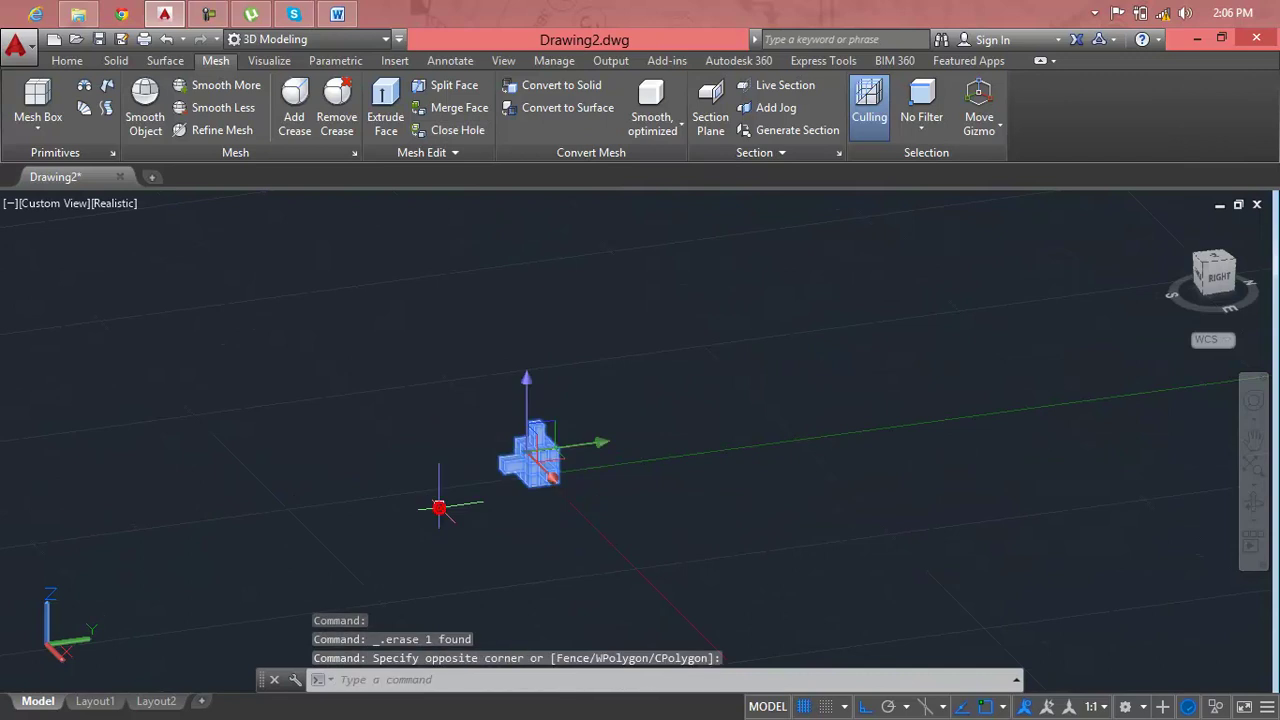
pyautogui.press('Delete')
pyautogui.moveTo(480, 471)
pyautogui.keyDown('shift'); pyautogui.mouseDown(button='middle')
pyautogui.moveTo(382, 413)
pyautogui.moveTo(274, 460)
pyautogui.moveTo(341, 473)
pyautogui.mouseUp(button='middle'); pyautogui.keyUp('shift')
pyautogui.write('PL')
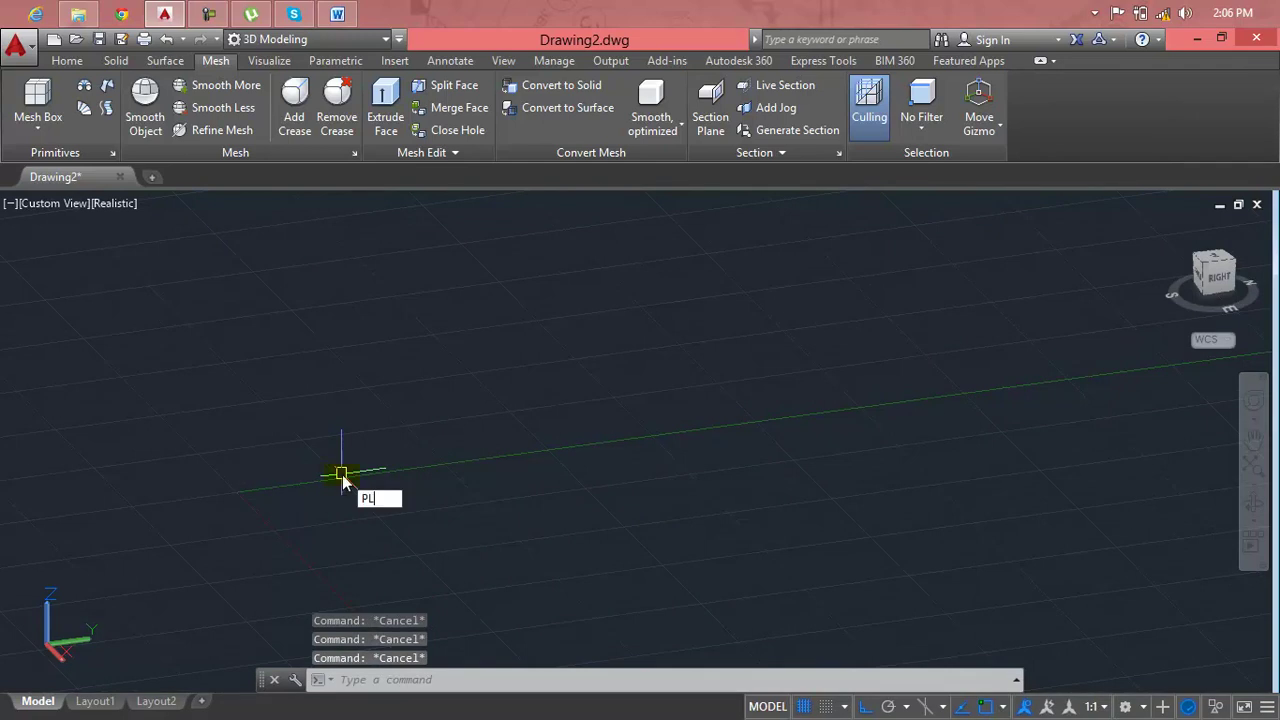
# Start a polyline in an isometric view and place its first three vertices.
pyautogui.press('Return')
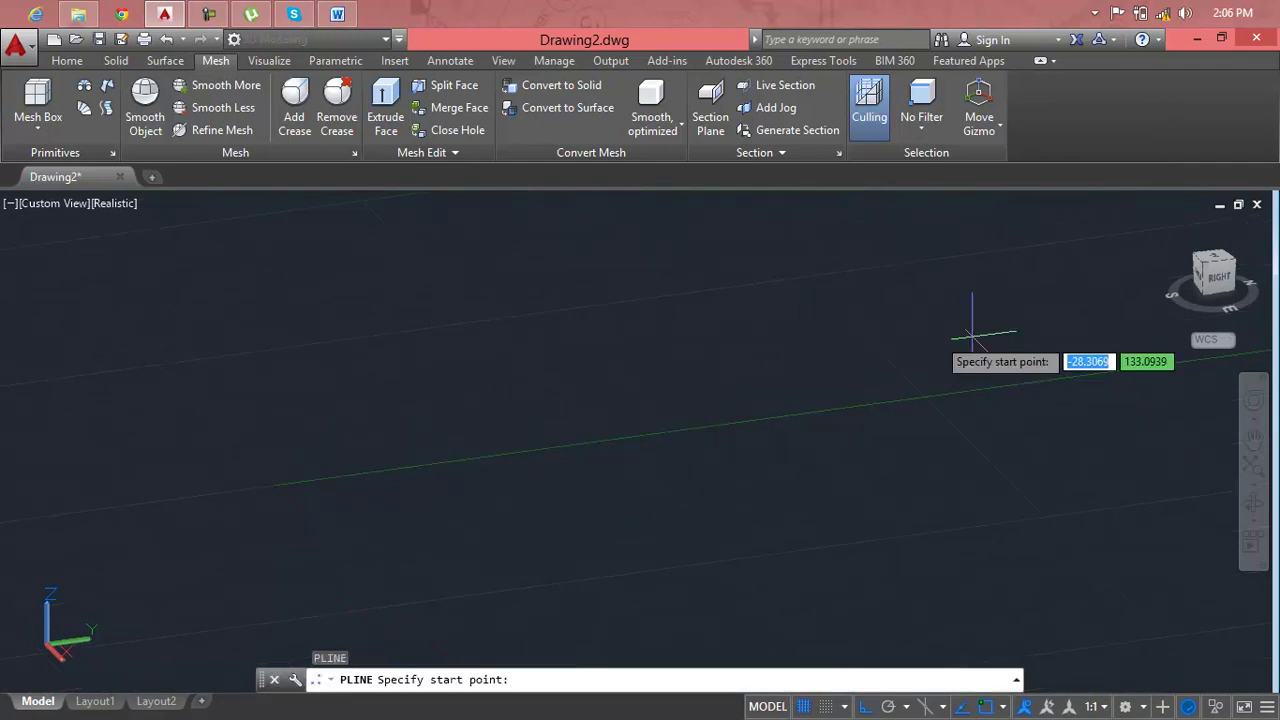
pyautogui.click(1170, 230)
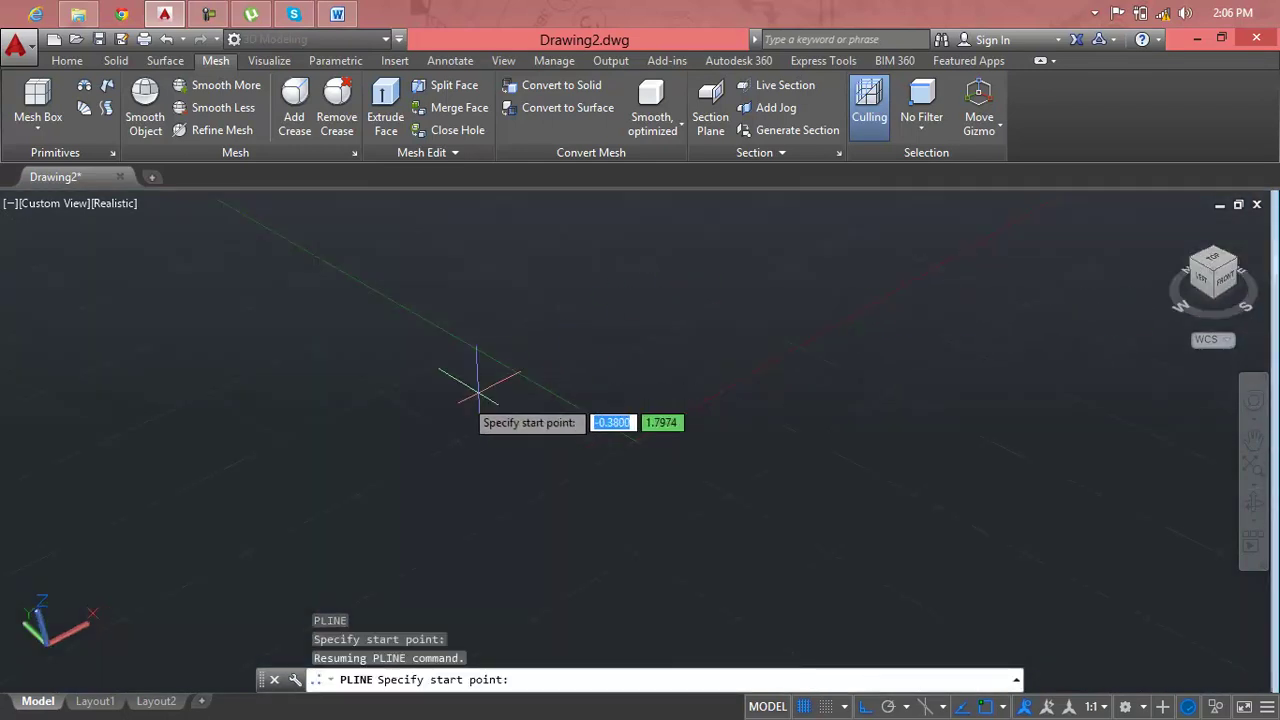
pyautogui.click(324, 452)
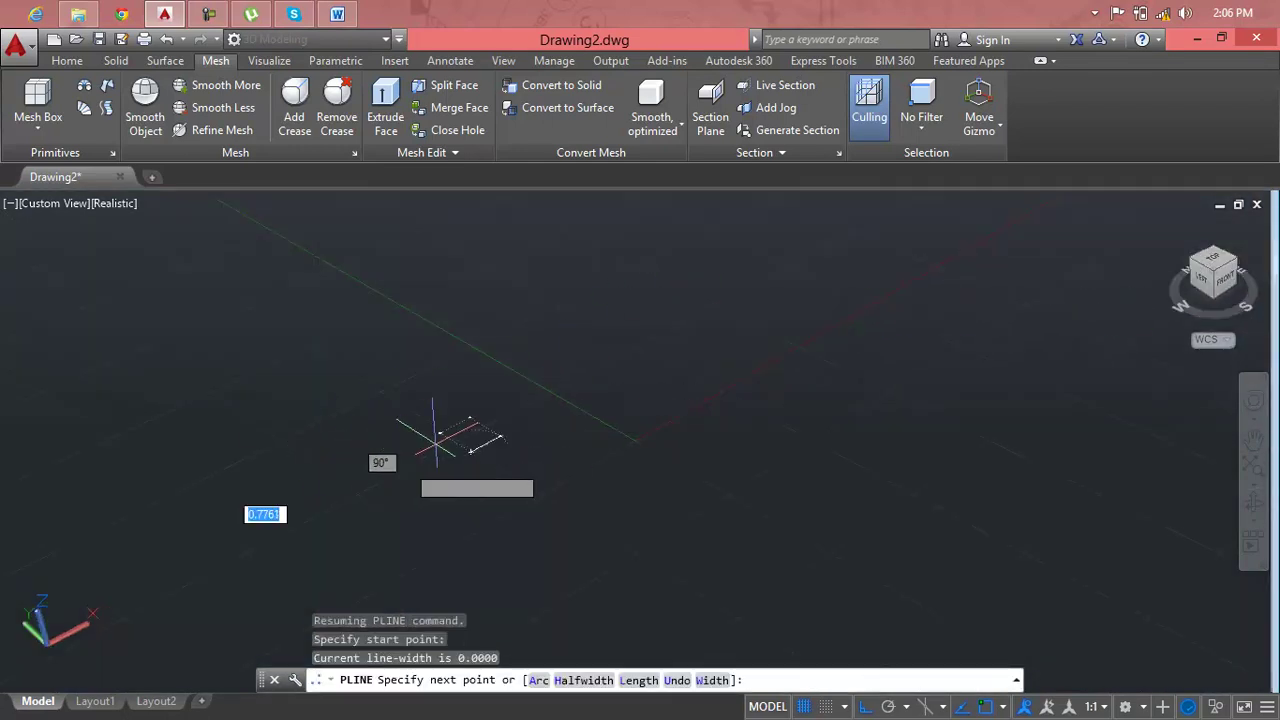
pyautogui.click(775, 357)
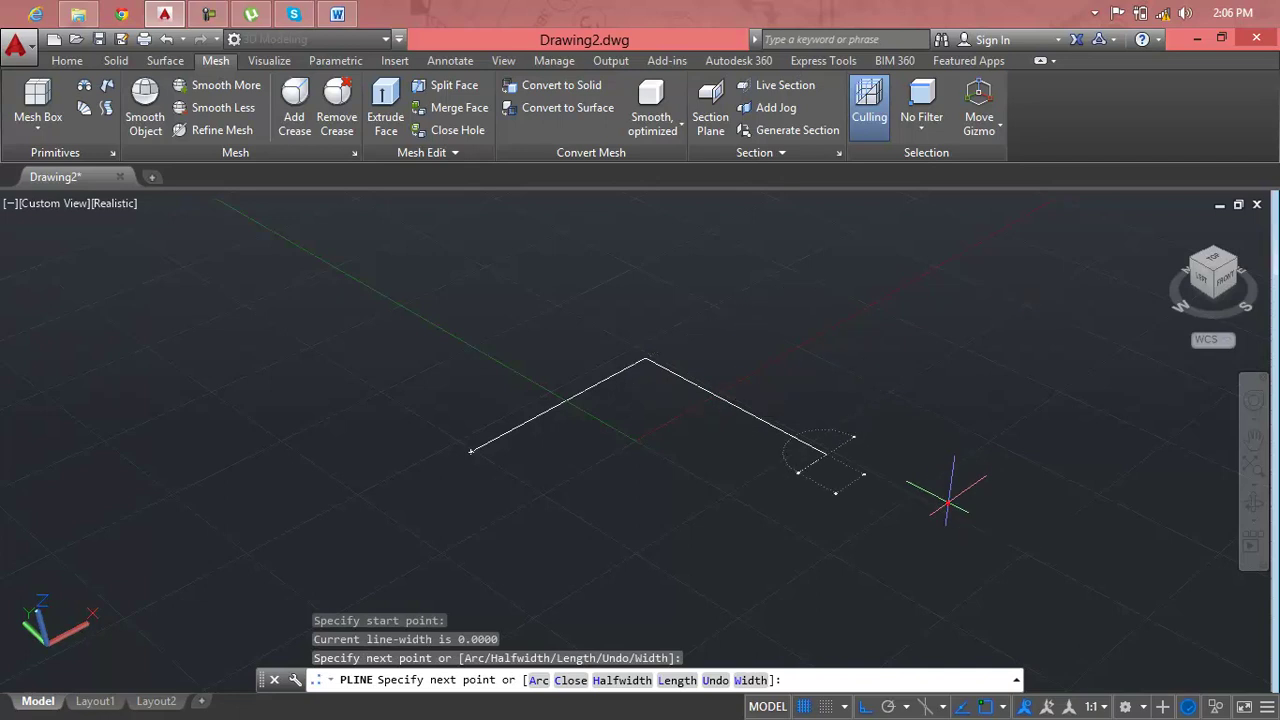
pyautogui.click(785, 452)
pyautogui.moveTo(947, 500); pyautogui.dragTo(490, 410, button='middle')
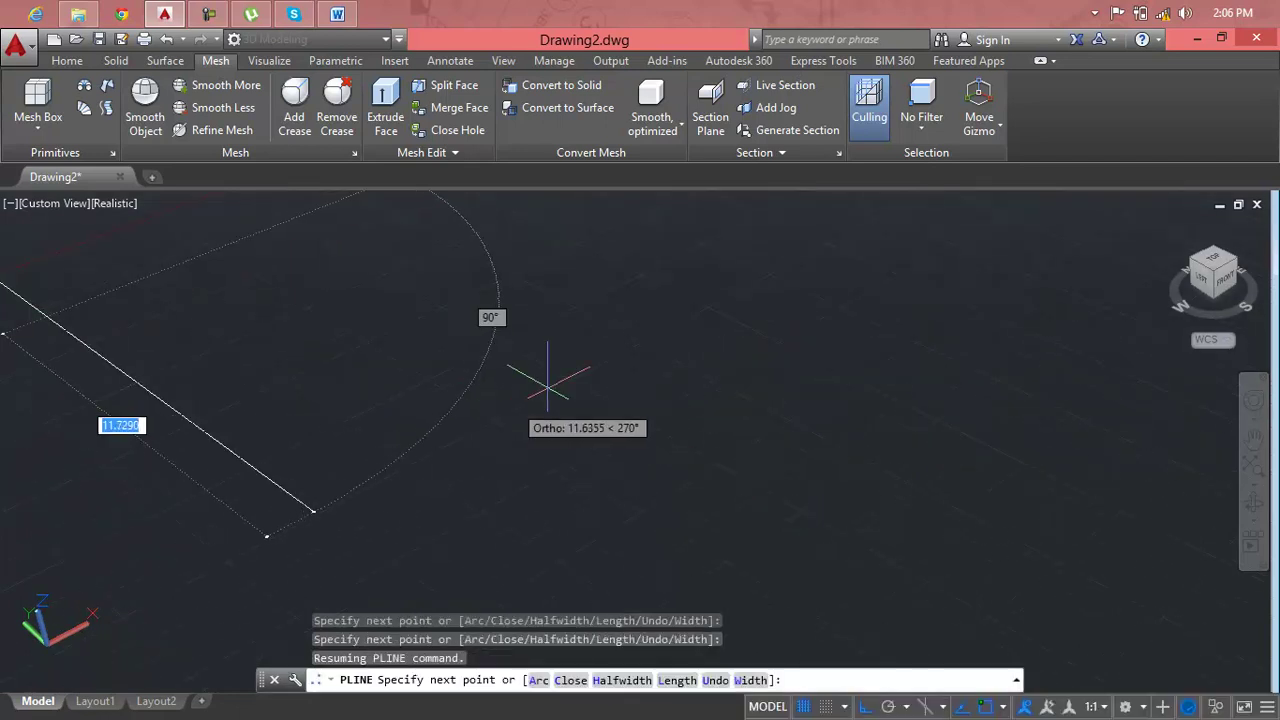
pyautogui.scroll(-3, 658, 316)
pyautogui.moveTo(660, 323); pyautogui.dragTo(700, 366, button='middle')
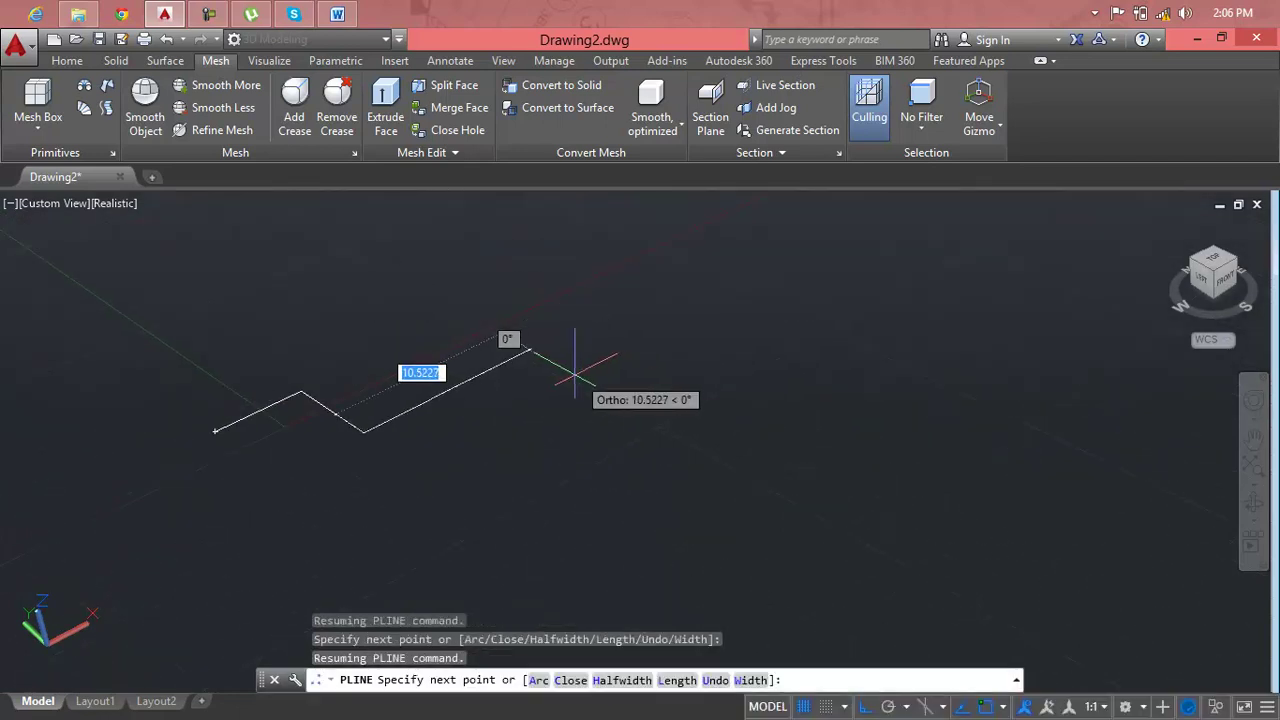
# Add the zigzag vertices, the long and final segments, then finish the open polyline.
pyautogui.click(421, 405)
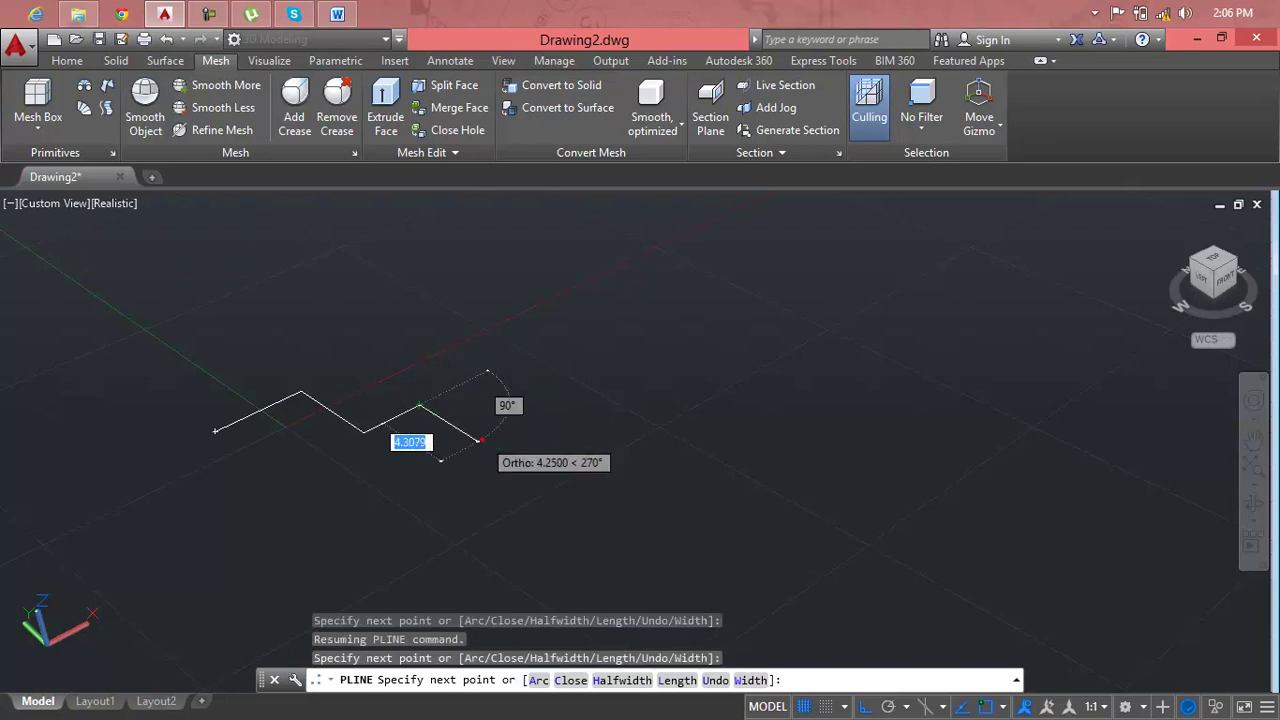
pyautogui.click(482, 440)
pyautogui.click(567, 394)
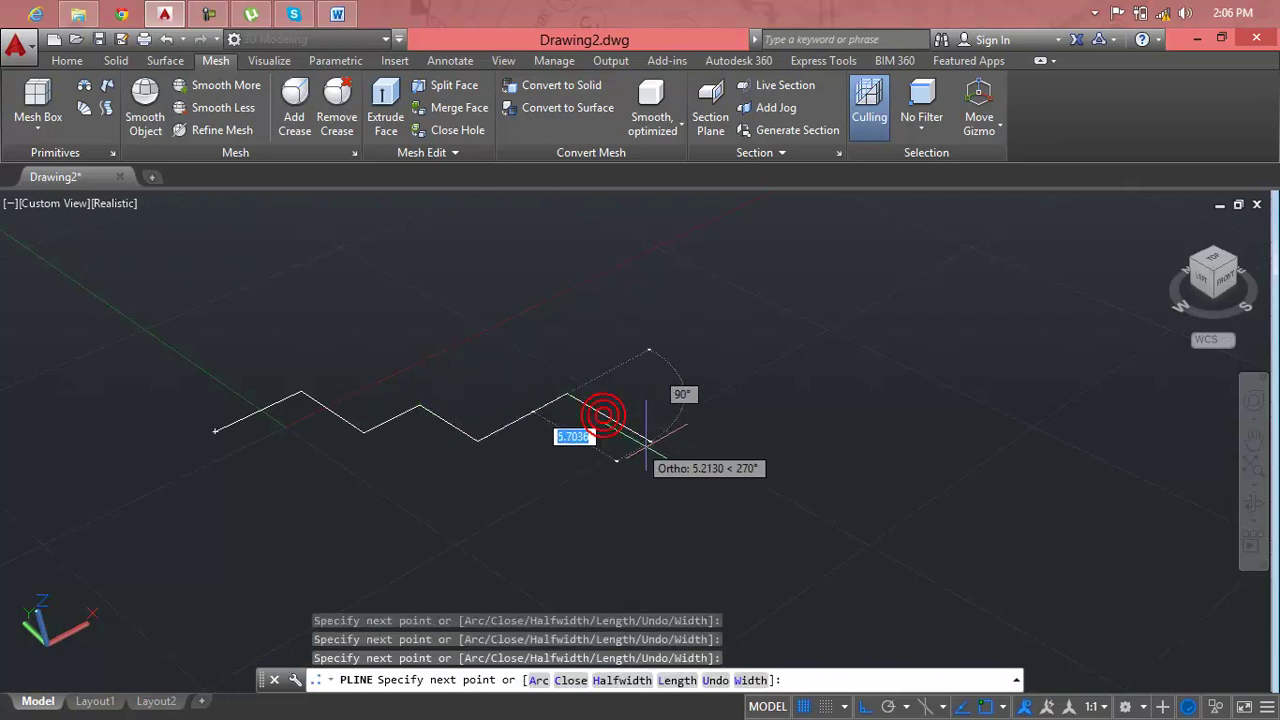
pyautogui.click(665, 455)
pyautogui.scroll(-1, 400, 660)
pyautogui.moveTo(356, 608); pyautogui.dragTo(488, 440, button='middle')
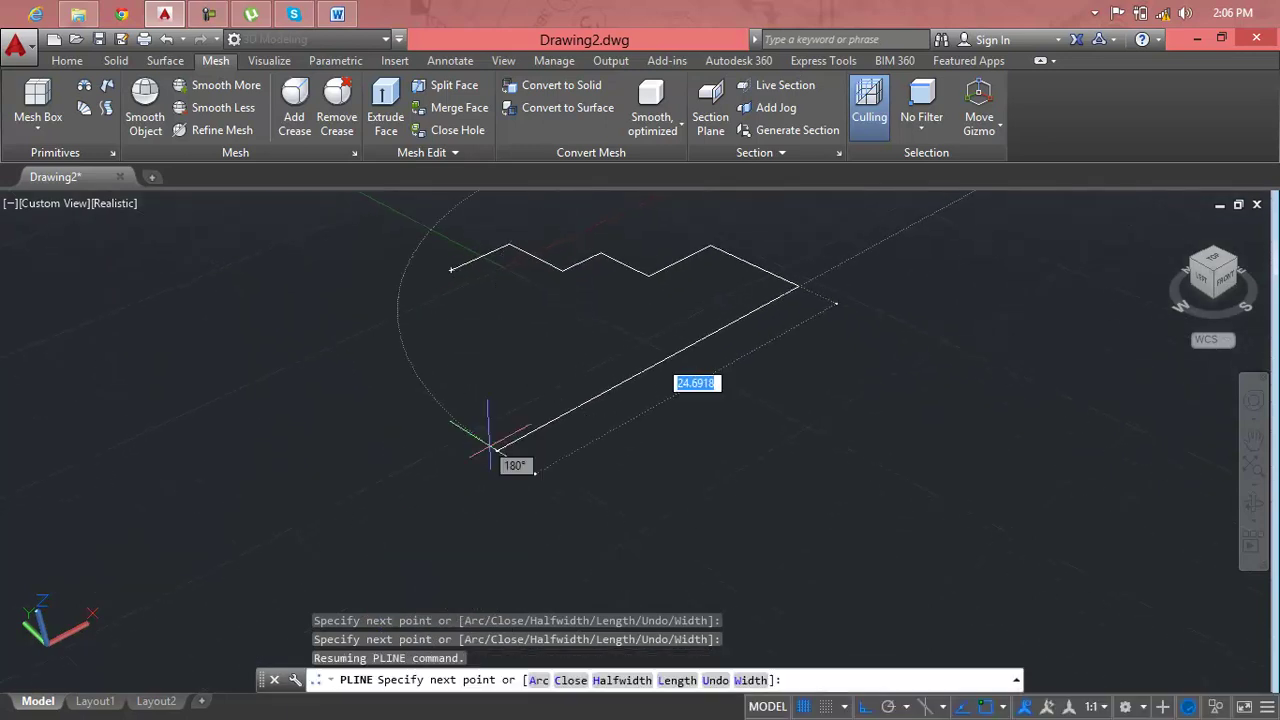
pyautogui.click(497, 450)
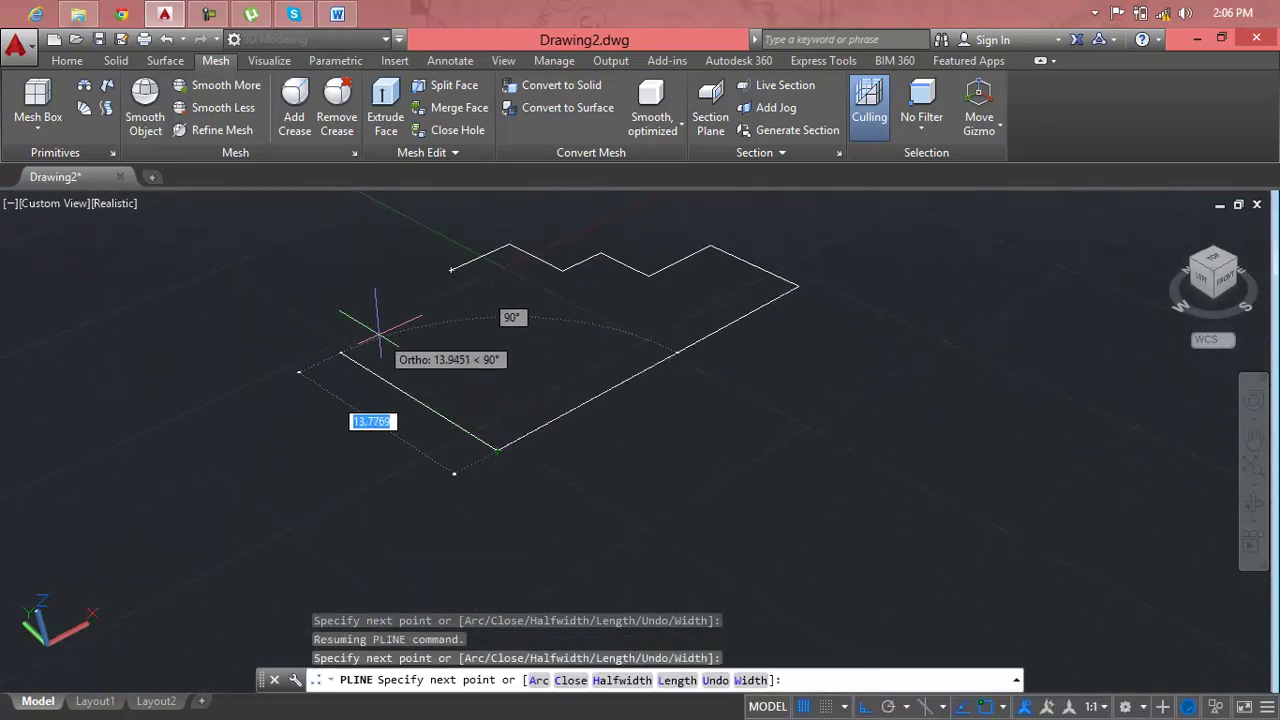
pyautogui.click(345, 326)
pyautogui.press('Return')
pyautogui.moveTo(434, 314); pyautogui.dragTo(470, 338, button='middle')
pyautogui.scroll(2, 470, 338)
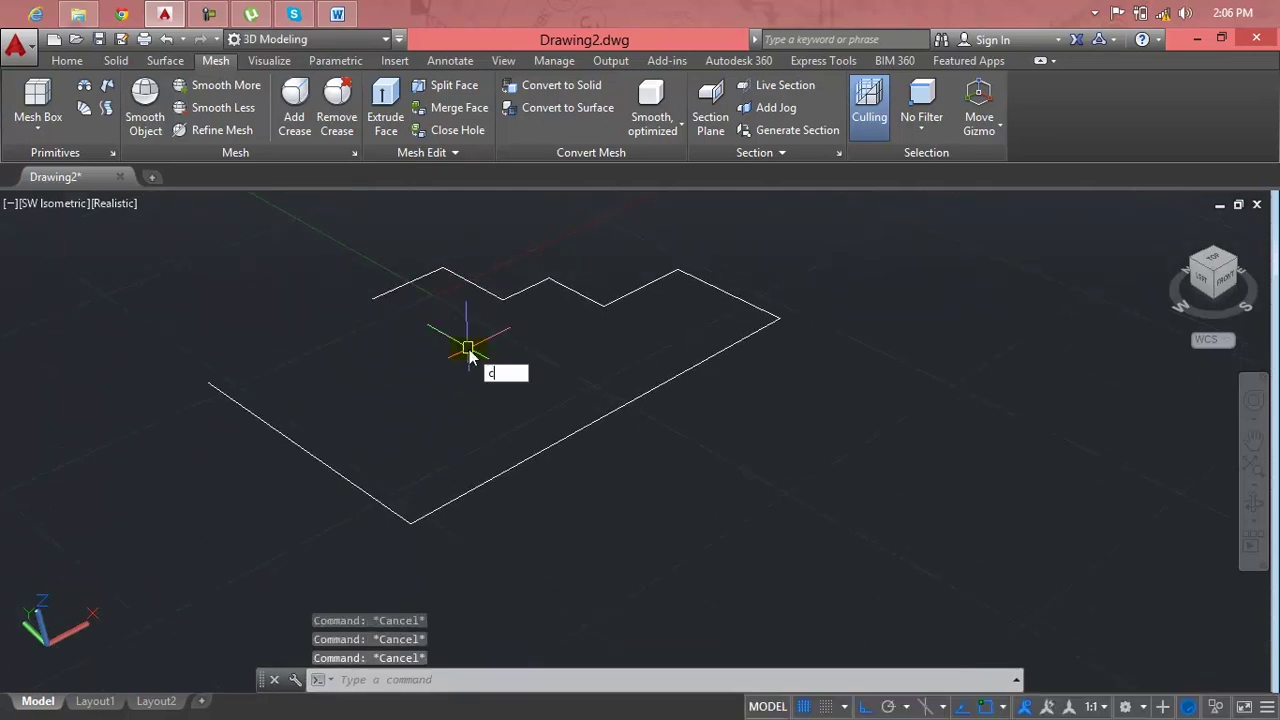
# Copy the zigzag polyline from a corner base point straight up along +Z.
pyautogui.write('o')
pyautogui.press('Return')
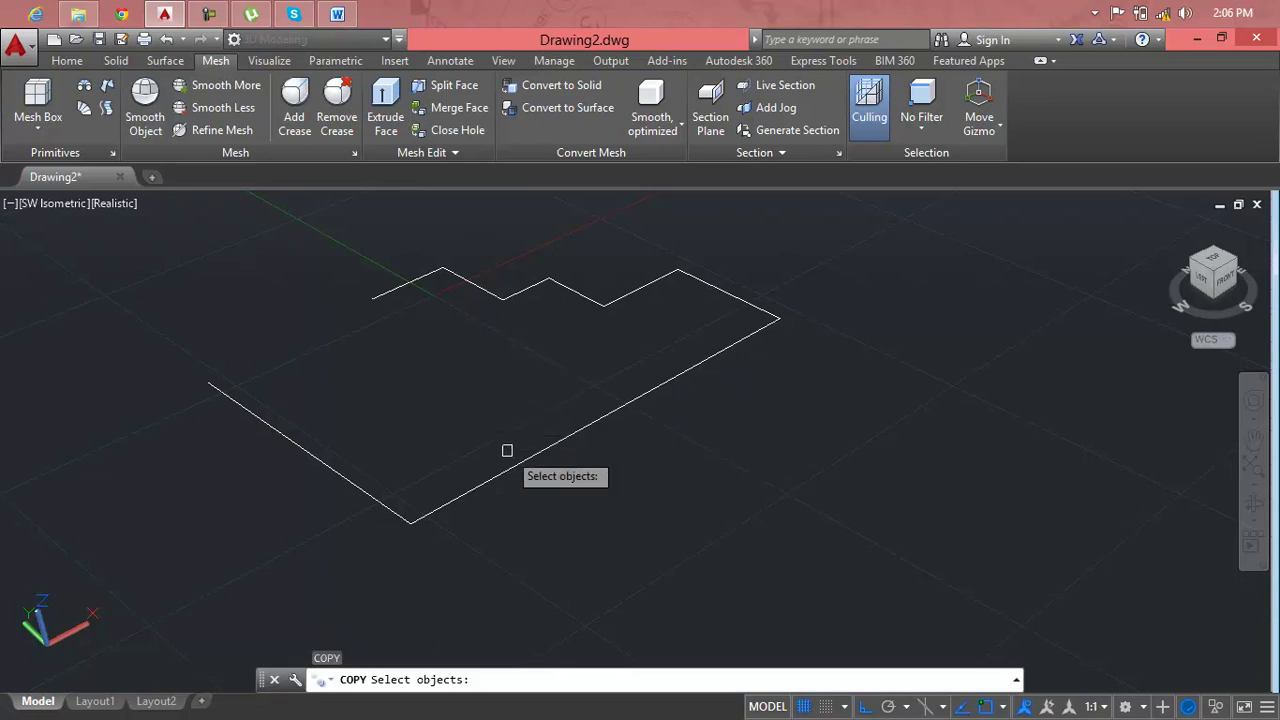
pyautogui.click(511, 466)
pyautogui.press('Return')
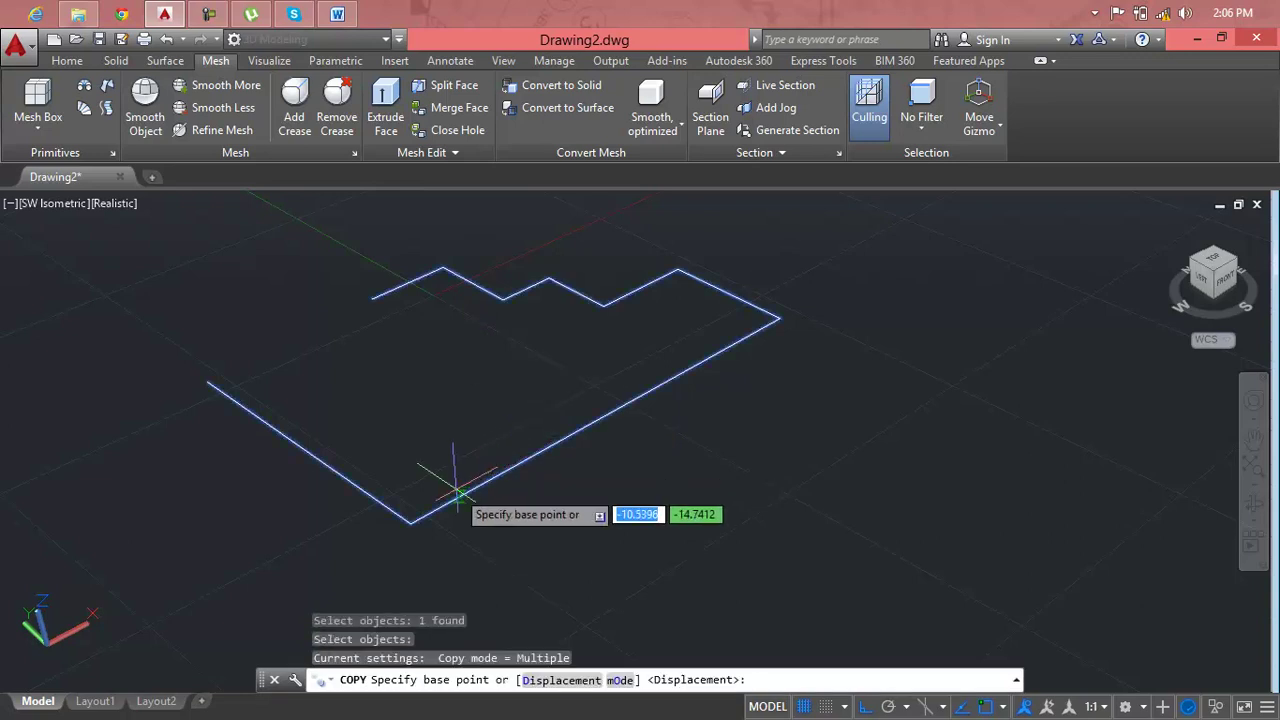
pyautogui.click(411, 523)
pyautogui.scroll(-2, 457, 410)
pyautogui.moveTo(457, 423); pyautogui.dragTo(434, 491, button='middle')
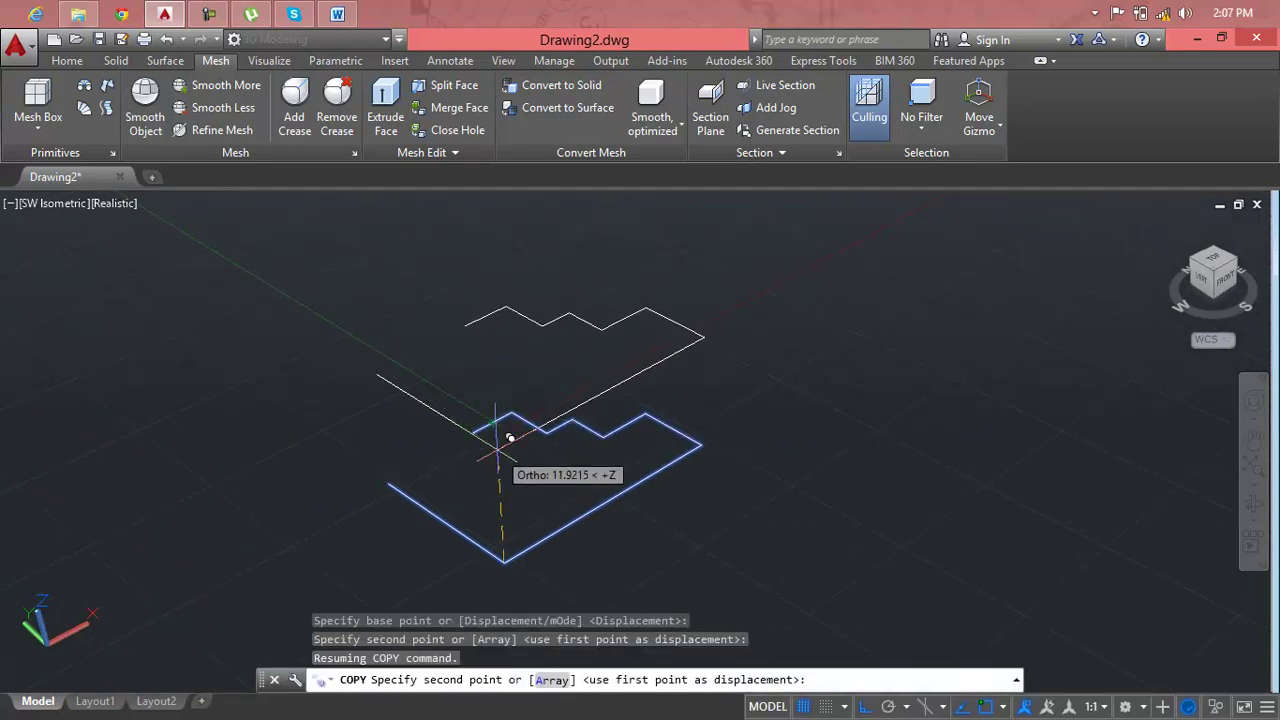
pyautogui.click(497, 449)
pyautogui.press('Return')
pyautogui.press('Return')
pyautogui.press('Escape')
pyautogui.press('Escape')
pyautogui.press('Escape')
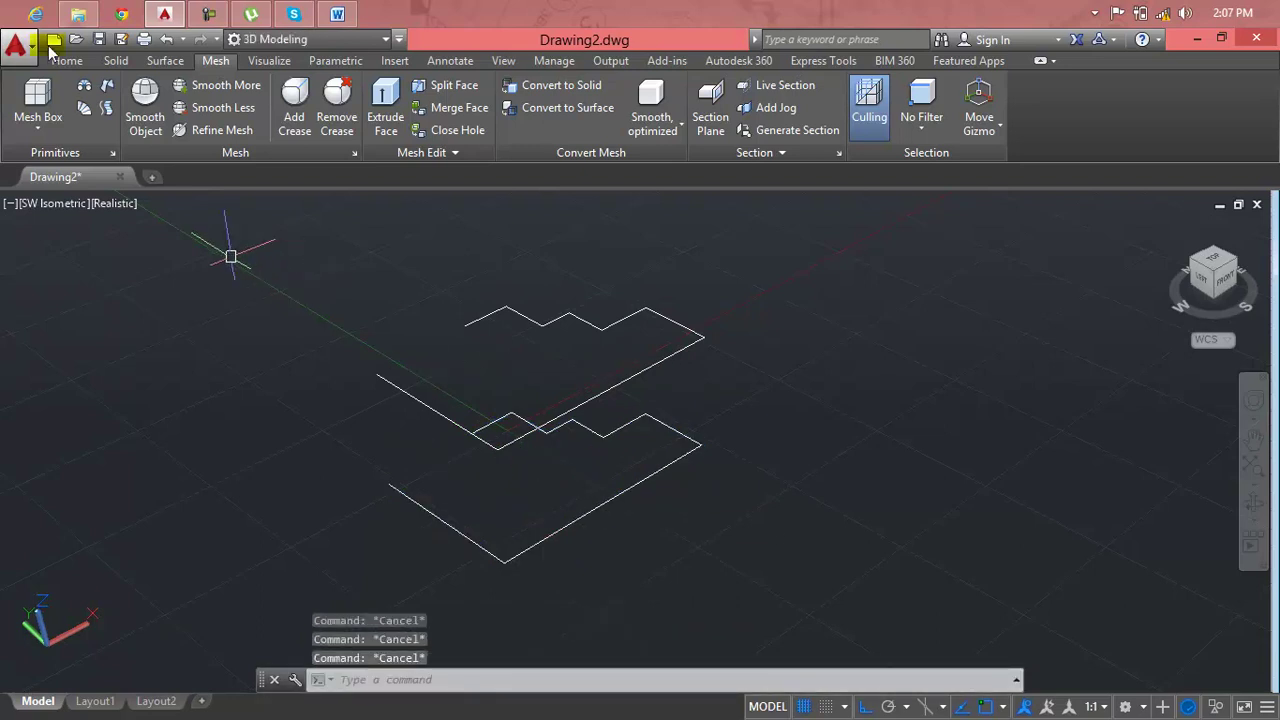
# Create a ruled surface between the lower and upper zigzag polylines.
pyautogui.click(86, 107)
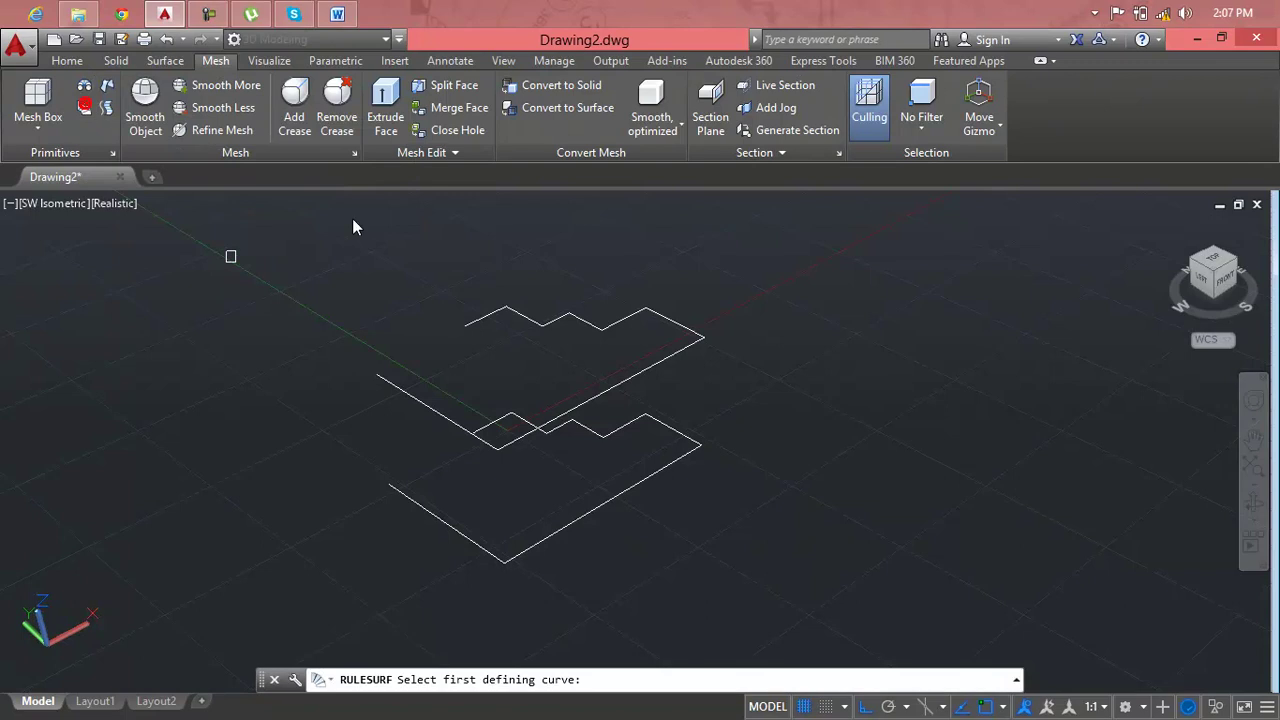
pyautogui.click(564, 524)
pyautogui.click(540, 426)
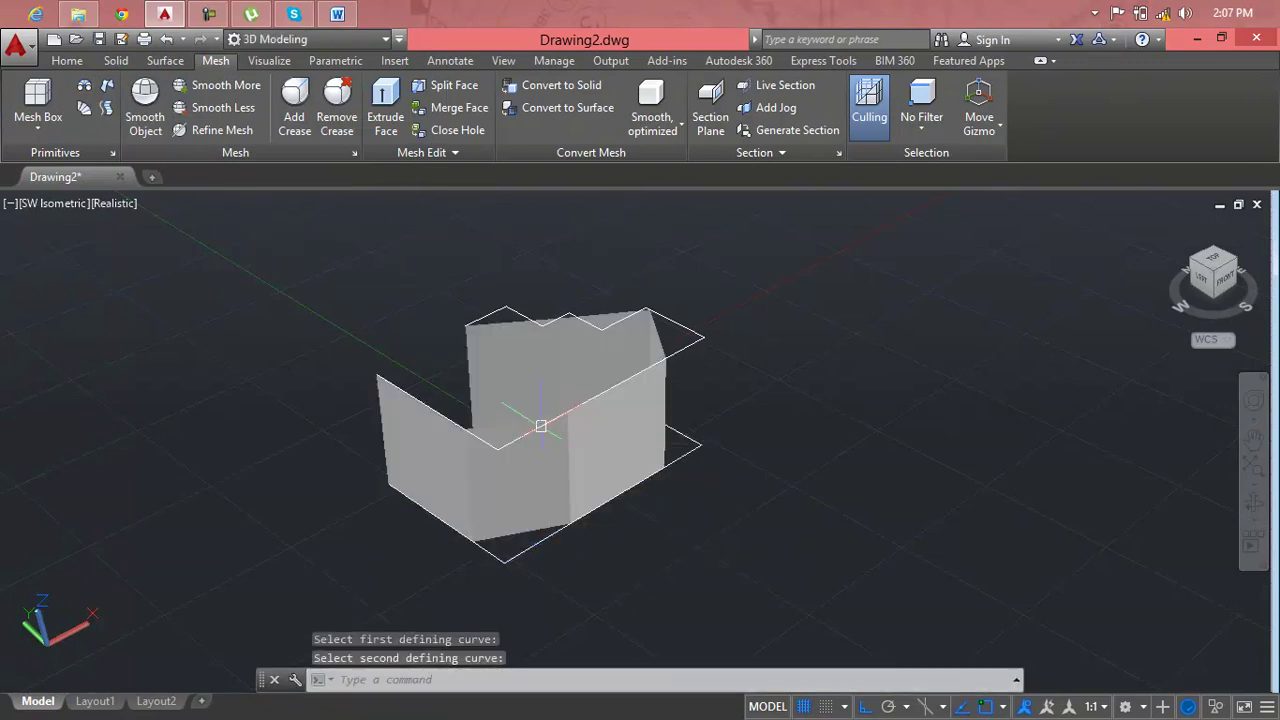
pyautogui.press('Return')
pyautogui.scroll(-2, 622, 449)
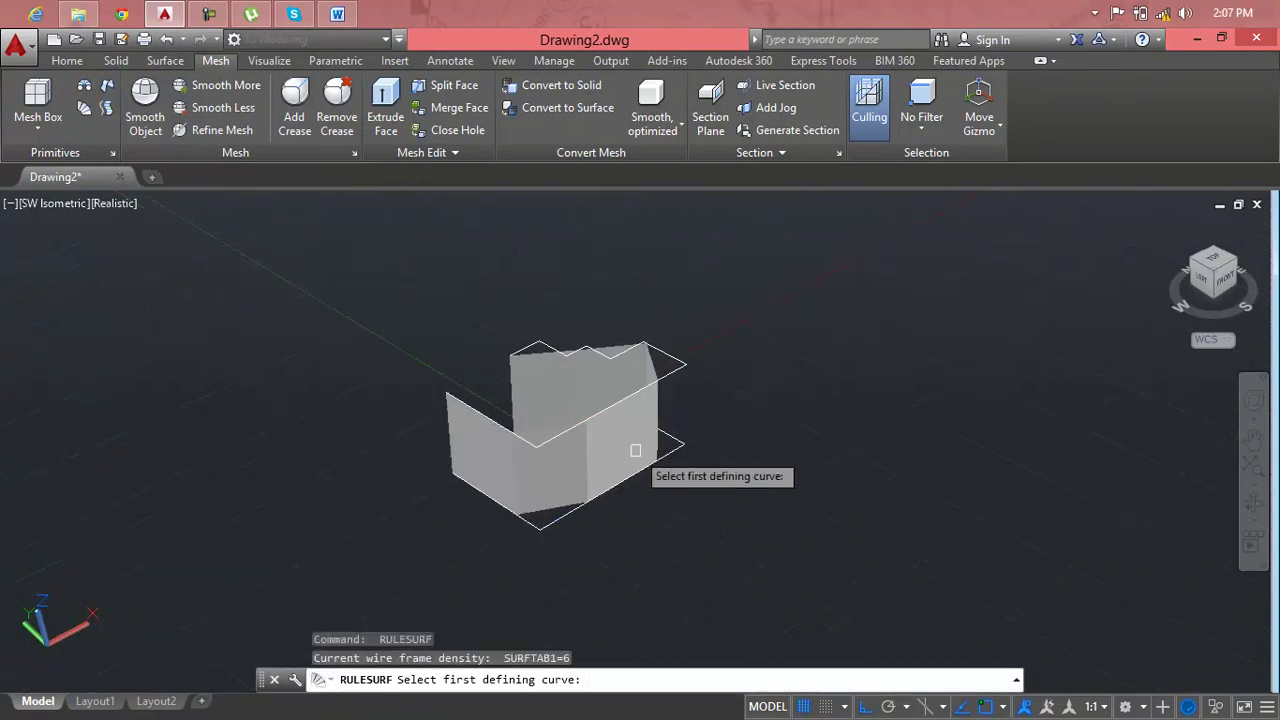
pyautogui.moveTo(622, 449); pyautogui.dragTo(600, 444, button='middle')
pyautogui.press('Escape')
pyautogui.press('Escape')
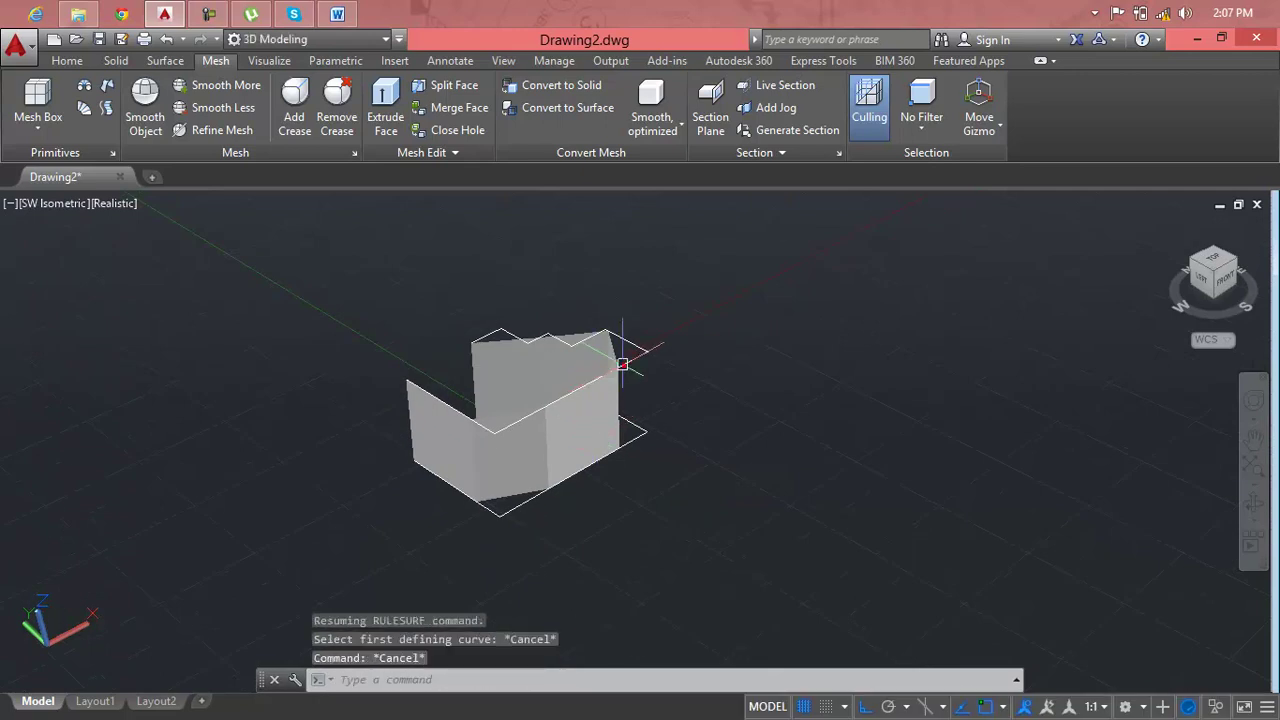
# Delete the upper and lower zigzag polylines.
pyautogui.click(622, 363)
pyautogui.press('Delete')
pyautogui.click(640, 422)
pyautogui.press('Delete')
# Orbit behind the ruled mesh wall, select it and apply Smooth More twice.
pyautogui.moveTo(529, 483)
pyautogui.keyDown('shift'); pyautogui.mouseDown(button='middle')
pyautogui.moveTo(786, 403)
pyautogui.moveTo(725, 502)
pyautogui.moveTo(781, 503)
pyautogui.mouseUp(button='middle'); pyautogui.keyUp('shift')
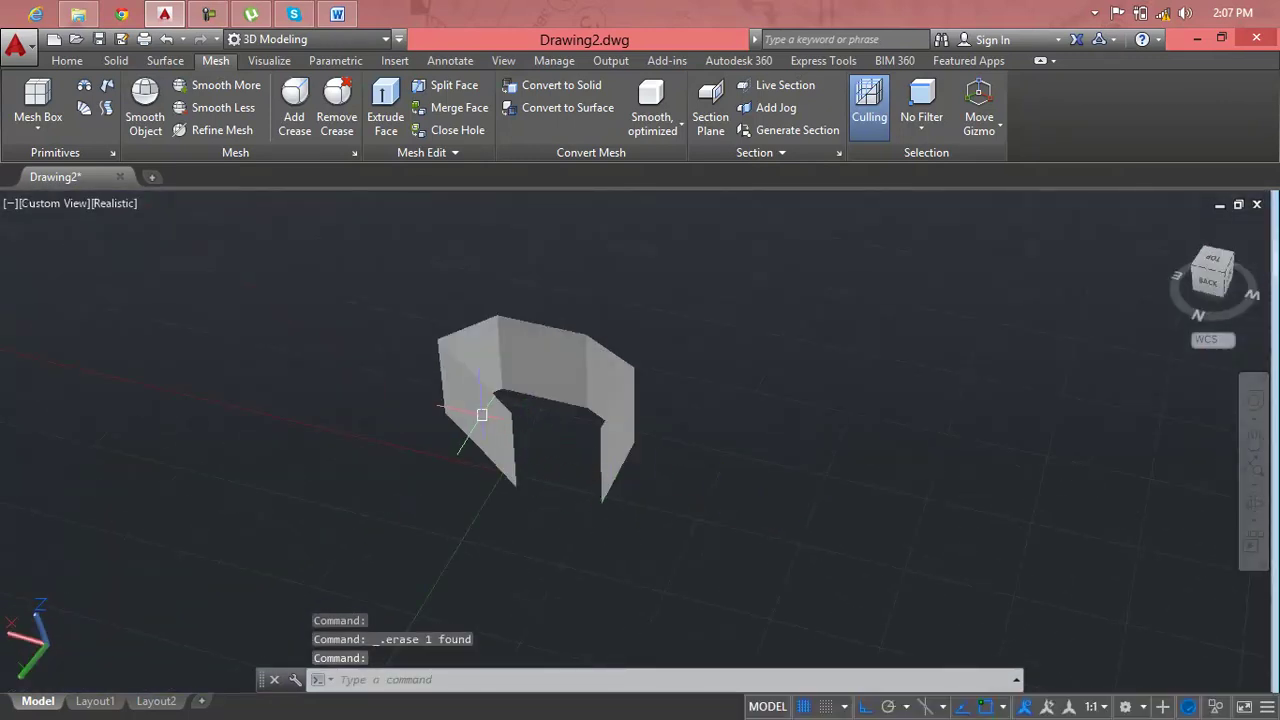
pyautogui.click(504, 421)
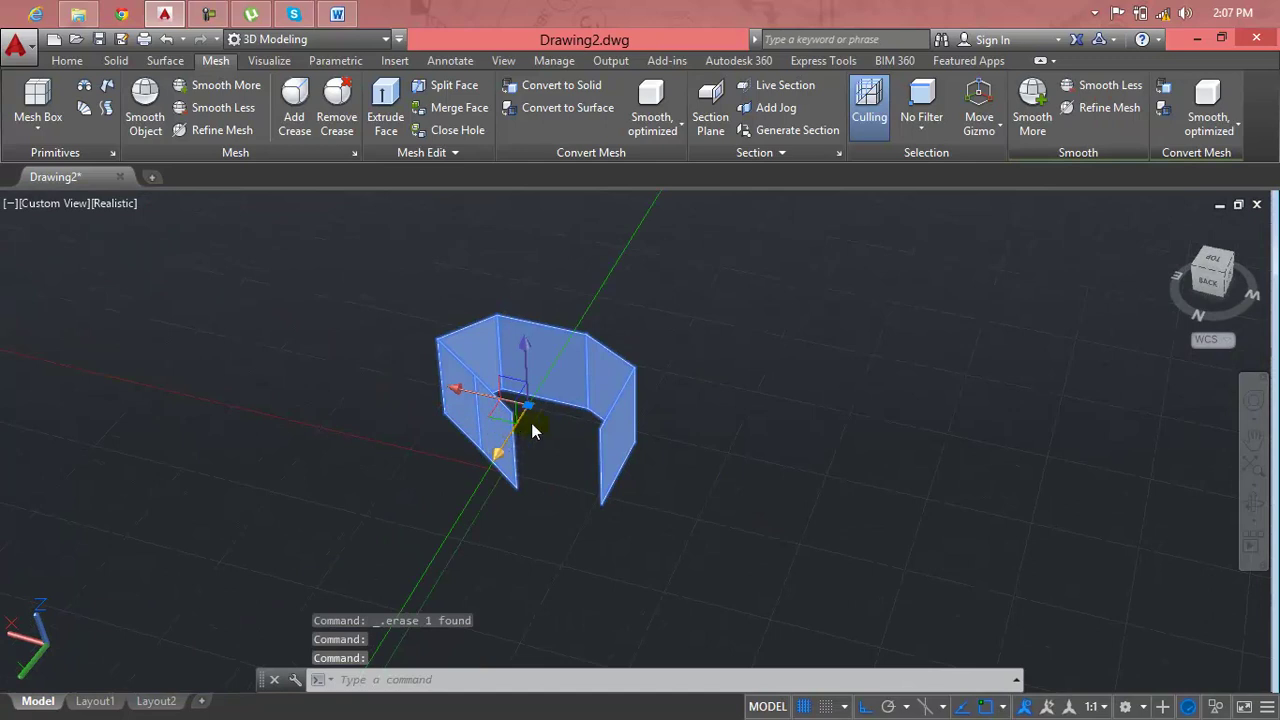
pyautogui.press('Escape')
pyautogui.press('Escape')
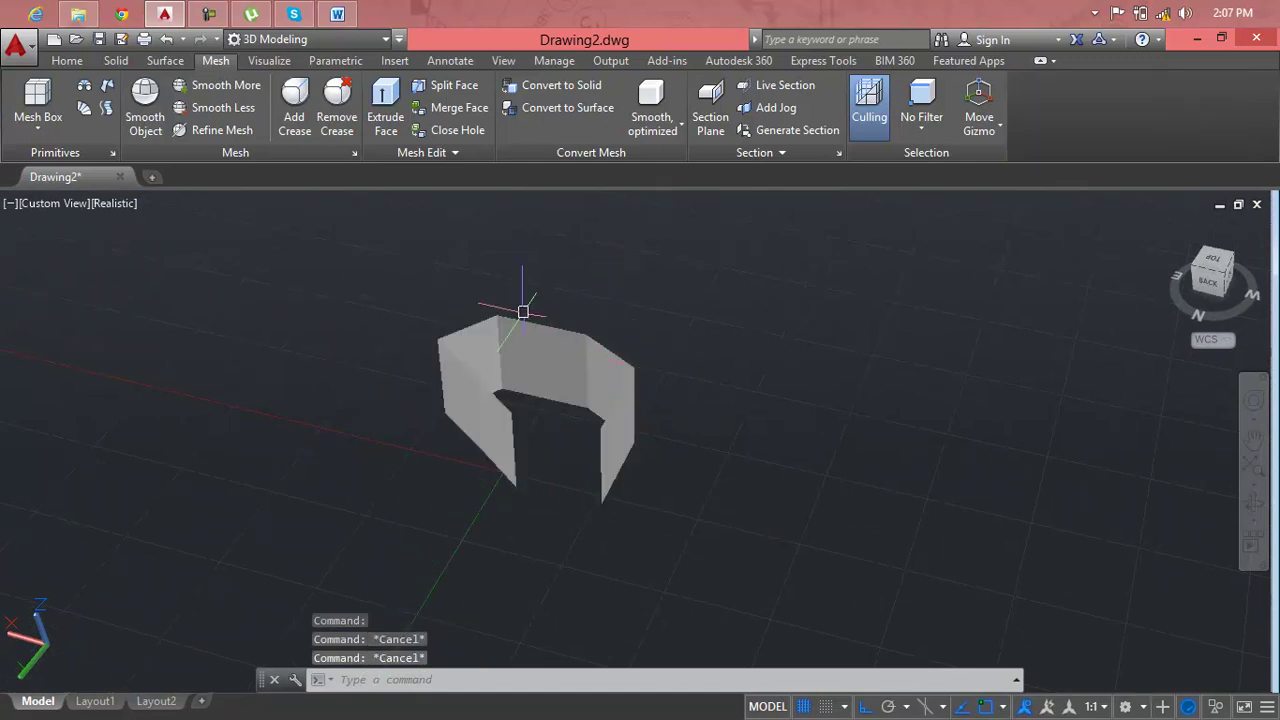
pyautogui.click(622, 429)
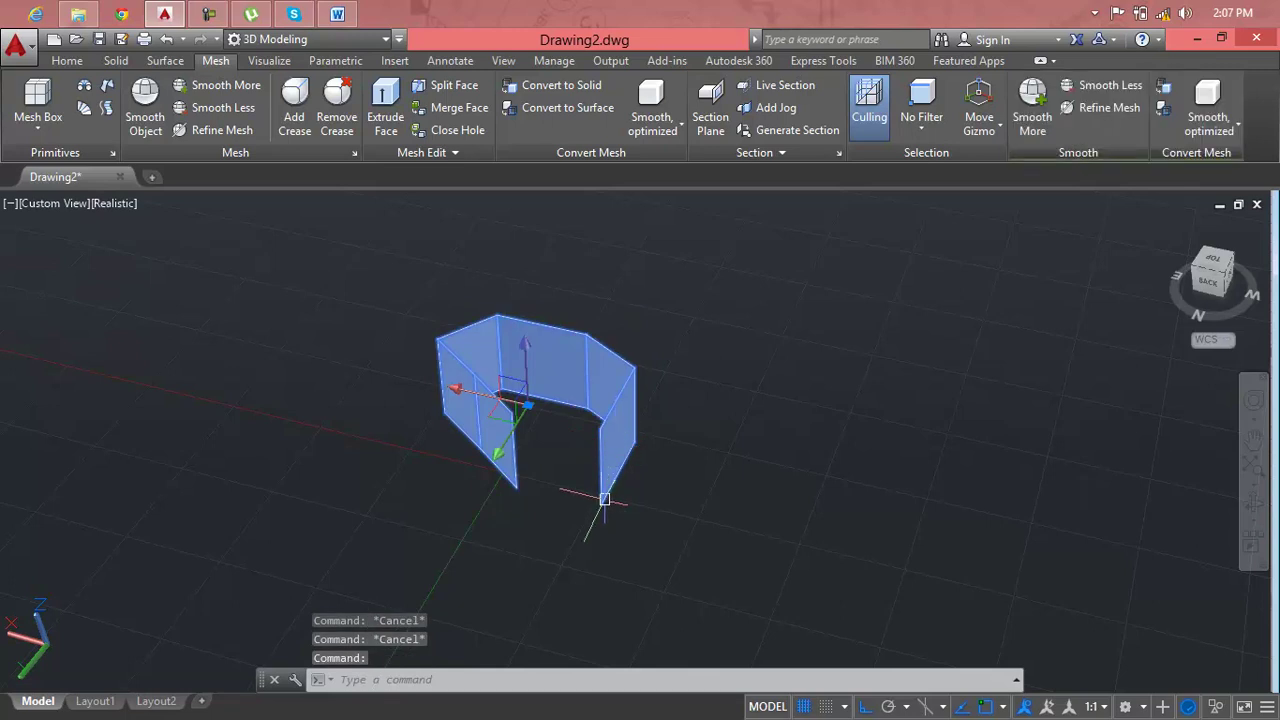
pyautogui.moveTo(604, 498)
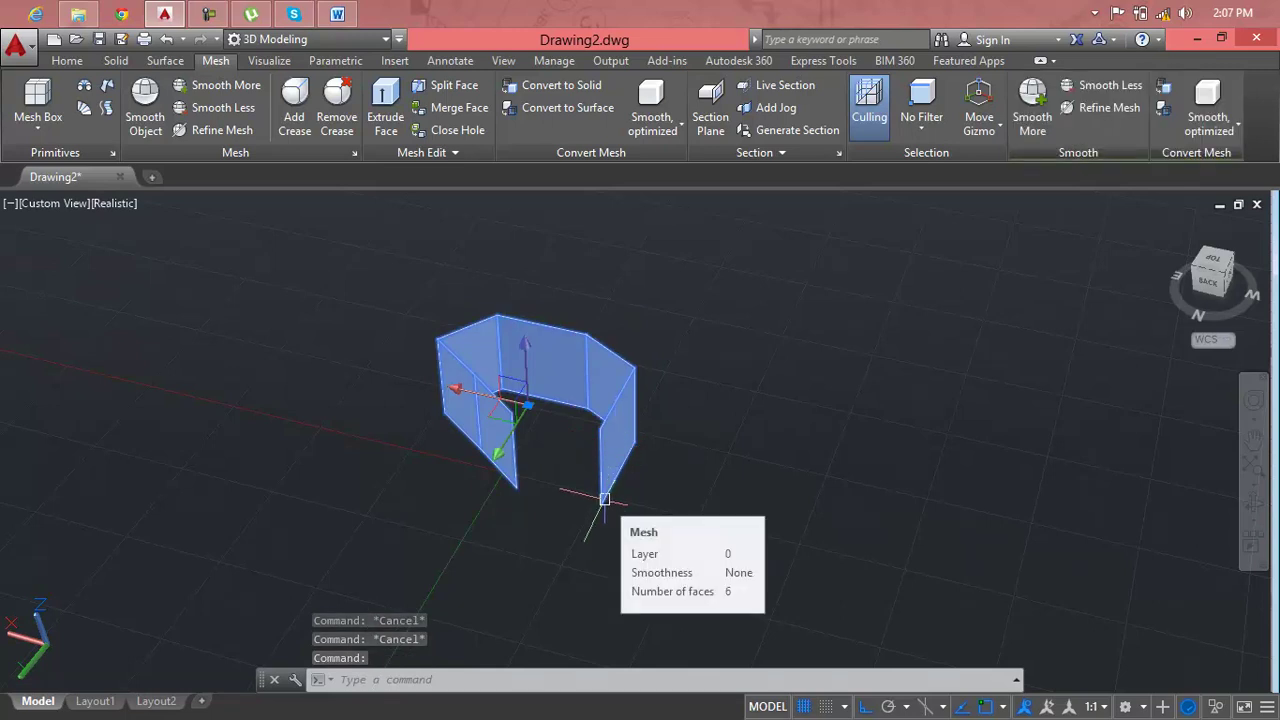
pyautogui.press('Escape')
pyautogui.click(612, 472)
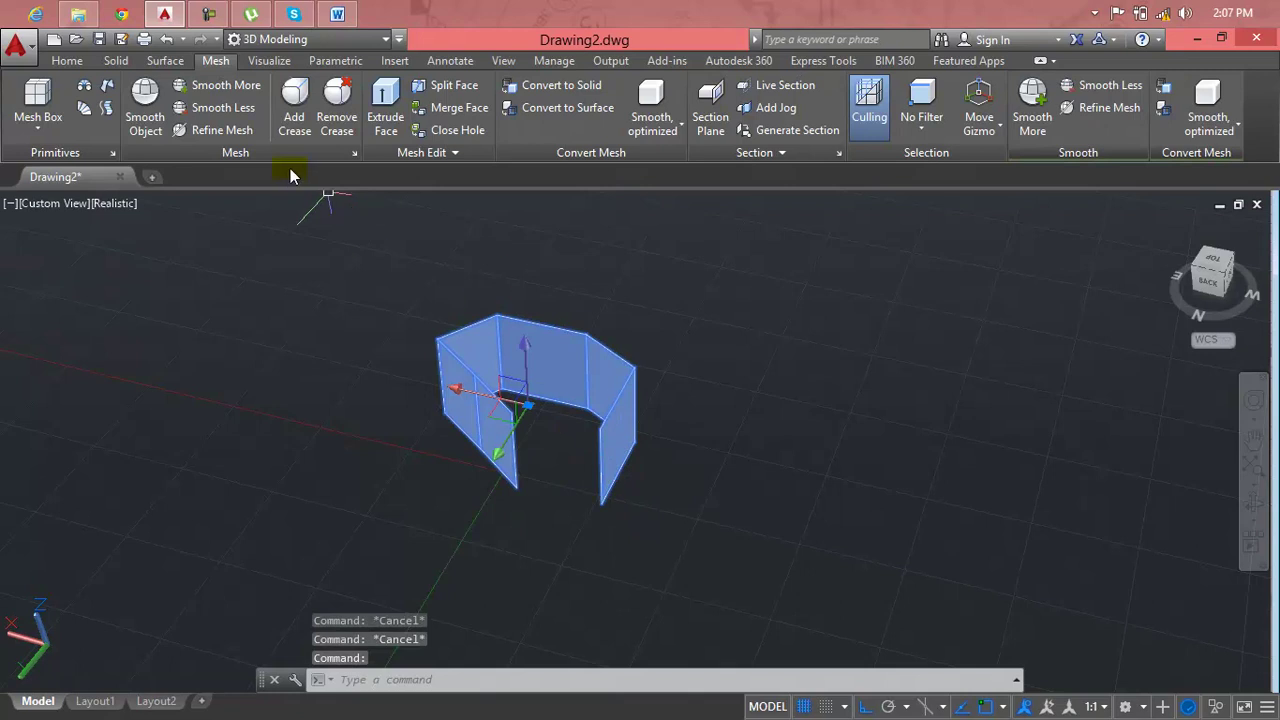
pyautogui.click(238, 95)
pyautogui.click(238, 95)
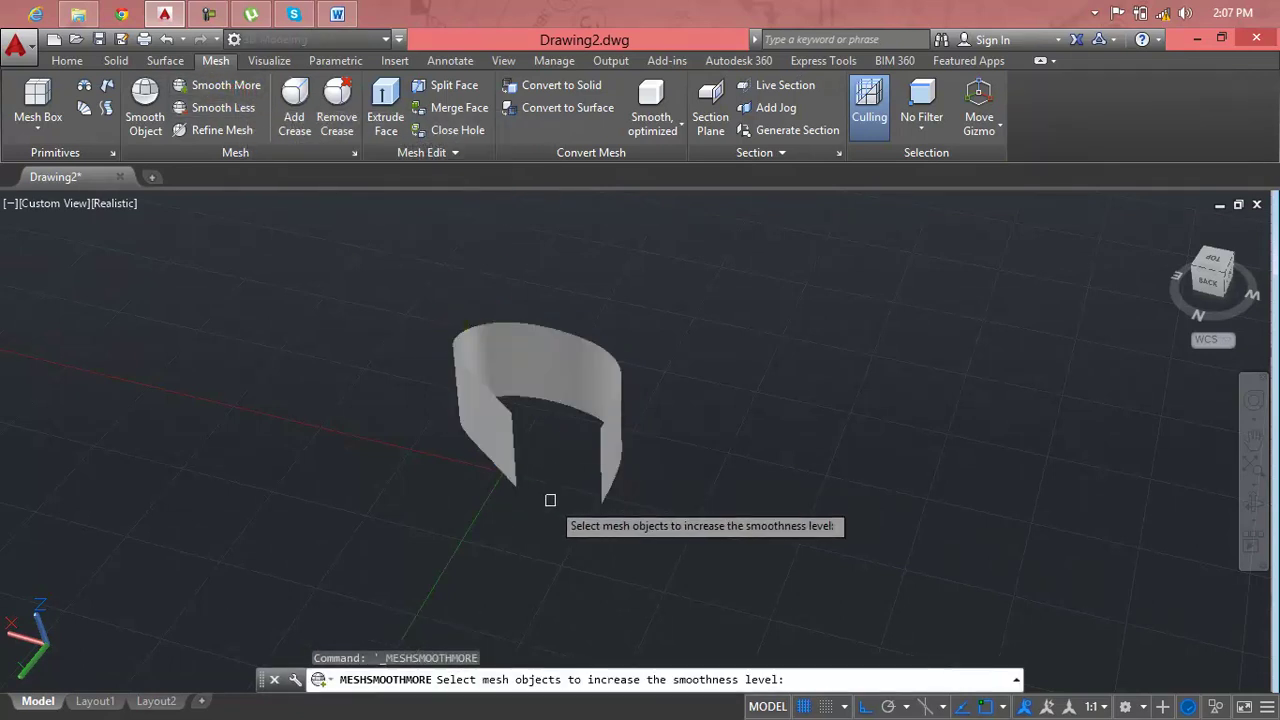
pyautogui.press('Escape')
pyautogui.press('Escape')
pyautogui.press('Escape')
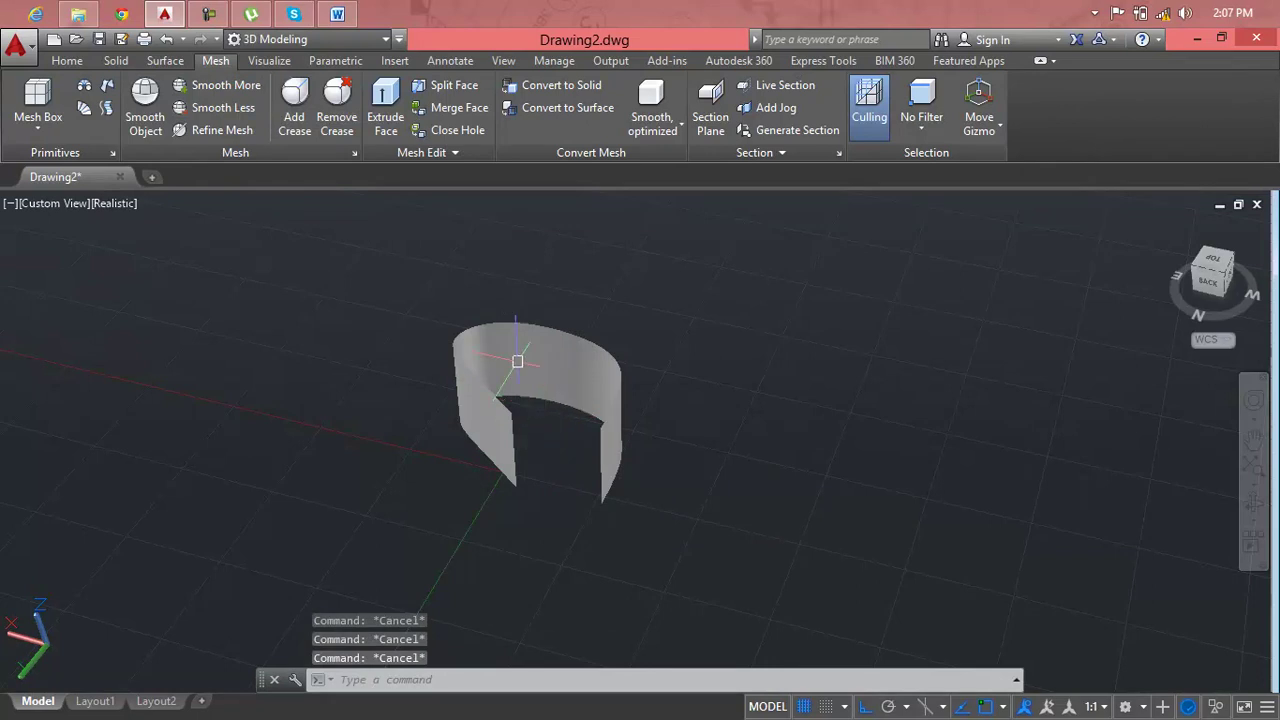
# Cap the wall's opening with Close Hole, using its top edges and both vertical edges.
pyautogui.click(457, 130)
pyautogui.click(475, 326)
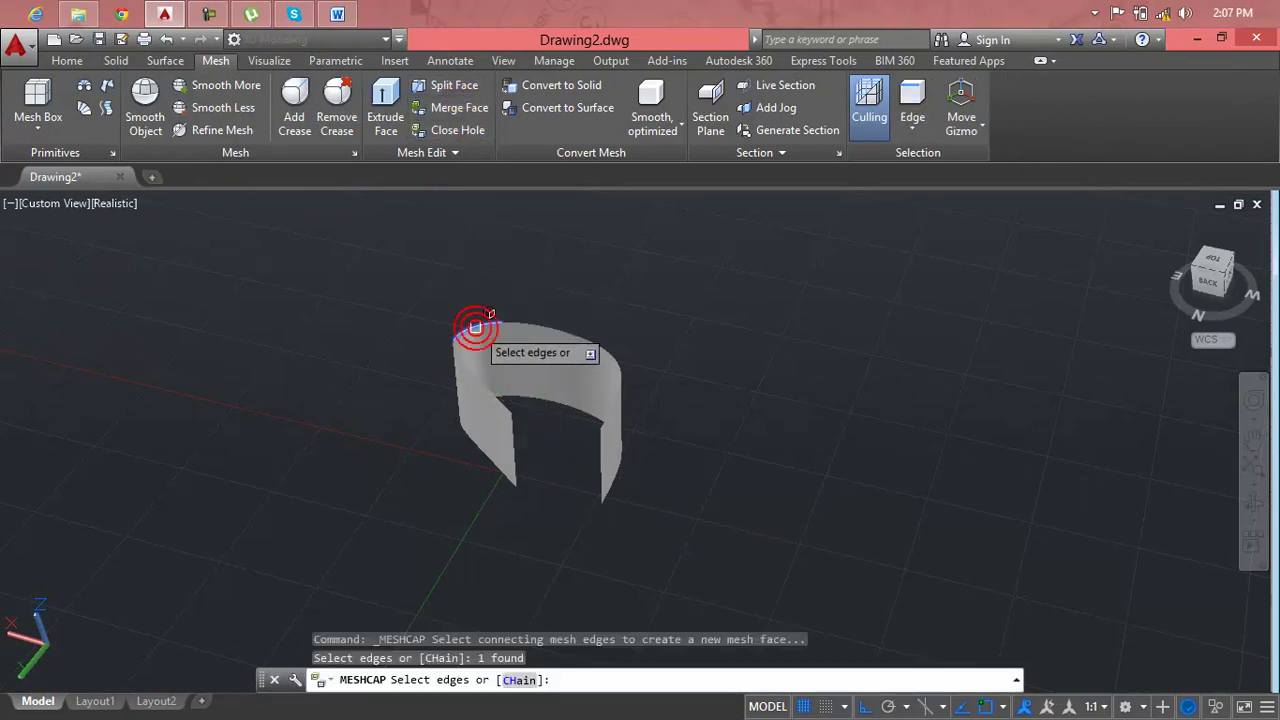
pyautogui.click(540, 330)
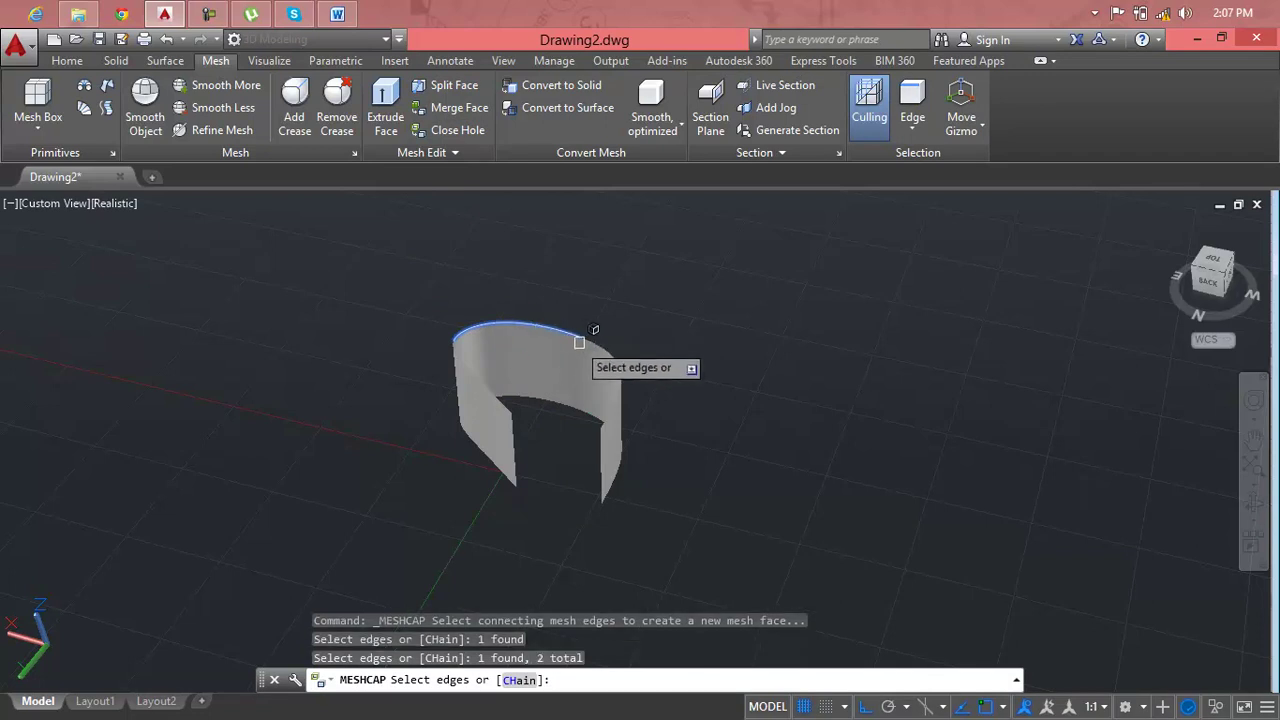
pyautogui.click(602, 347)
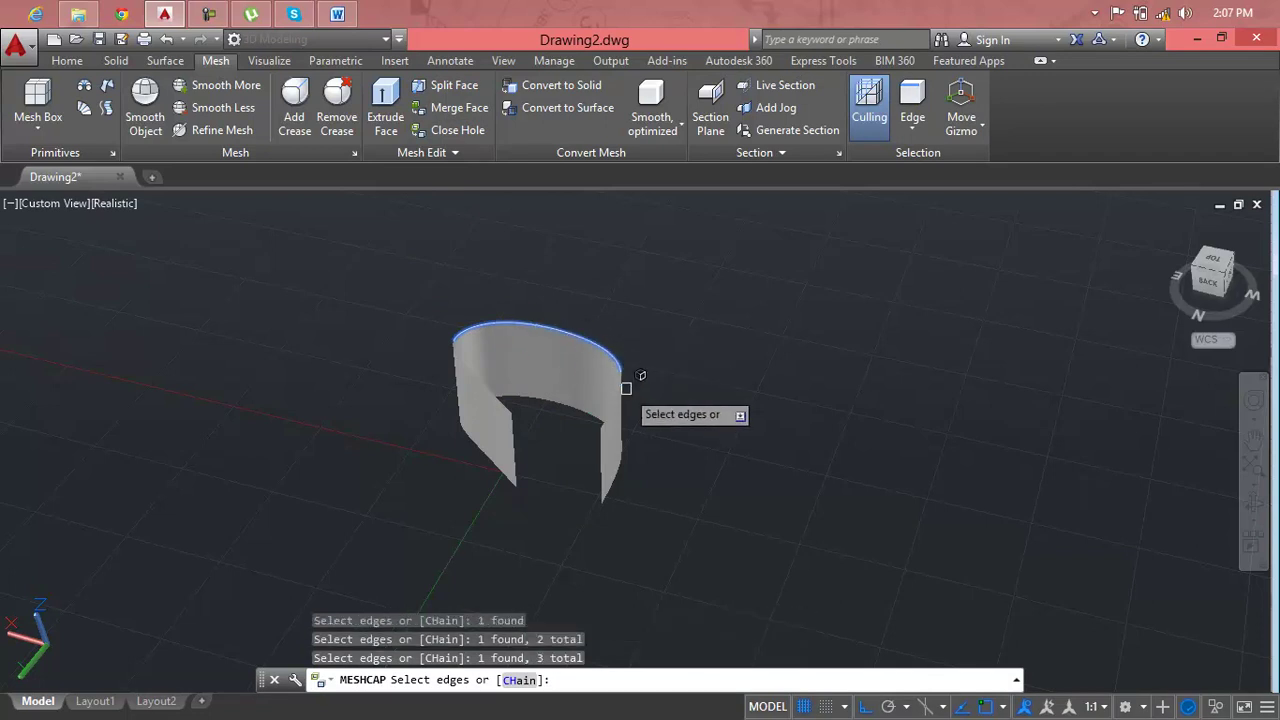
pyautogui.click(620, 388)
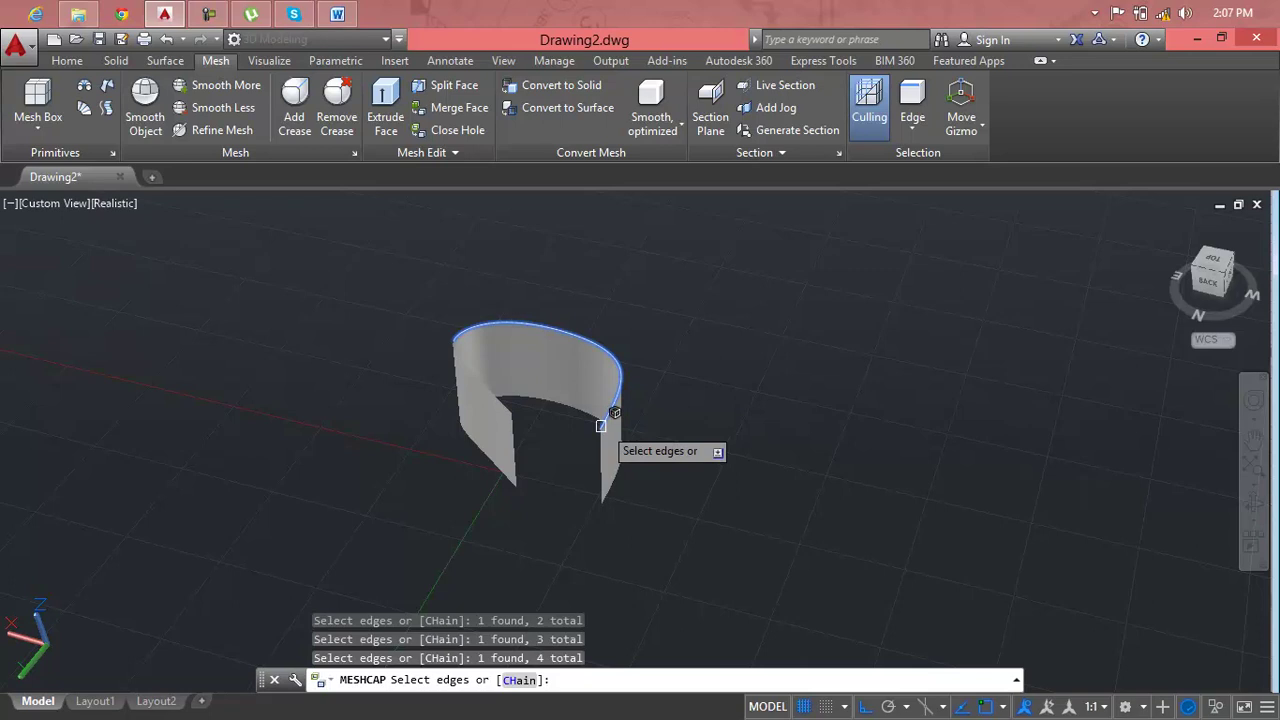
pyautogui.click(482, 382)
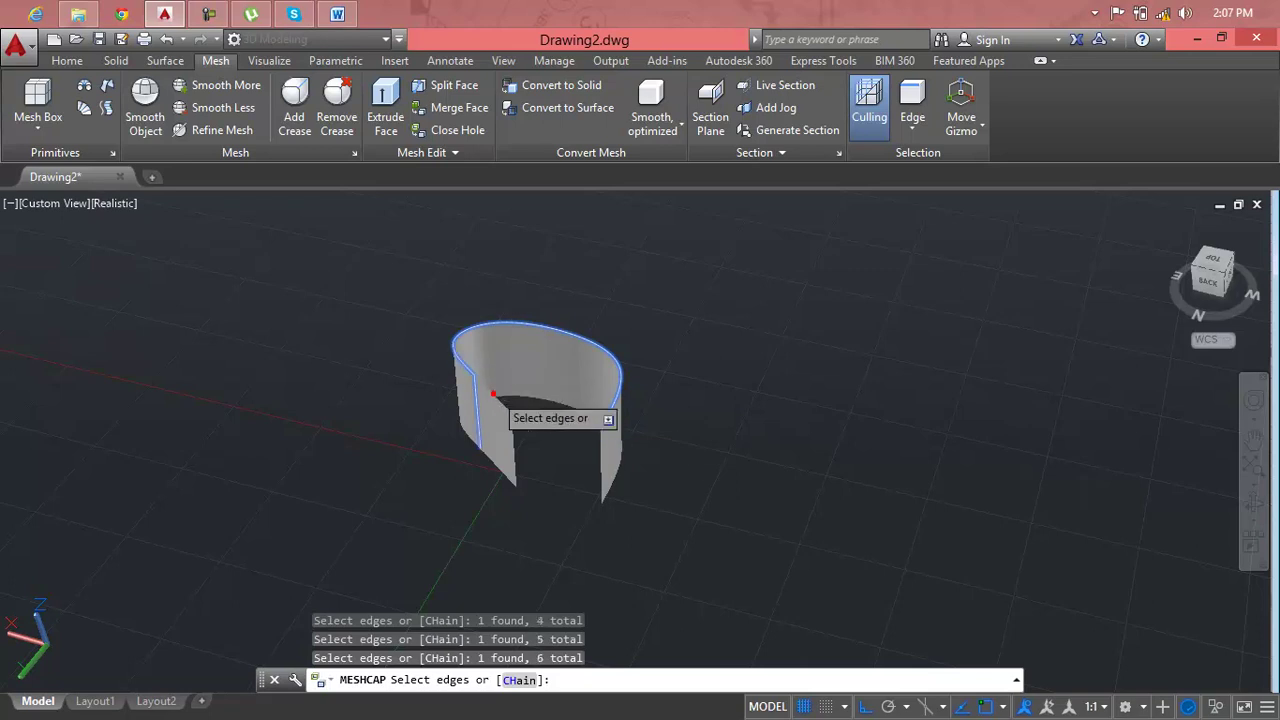
pyautogui.click(492, 395)
pyautogui.press('Return')
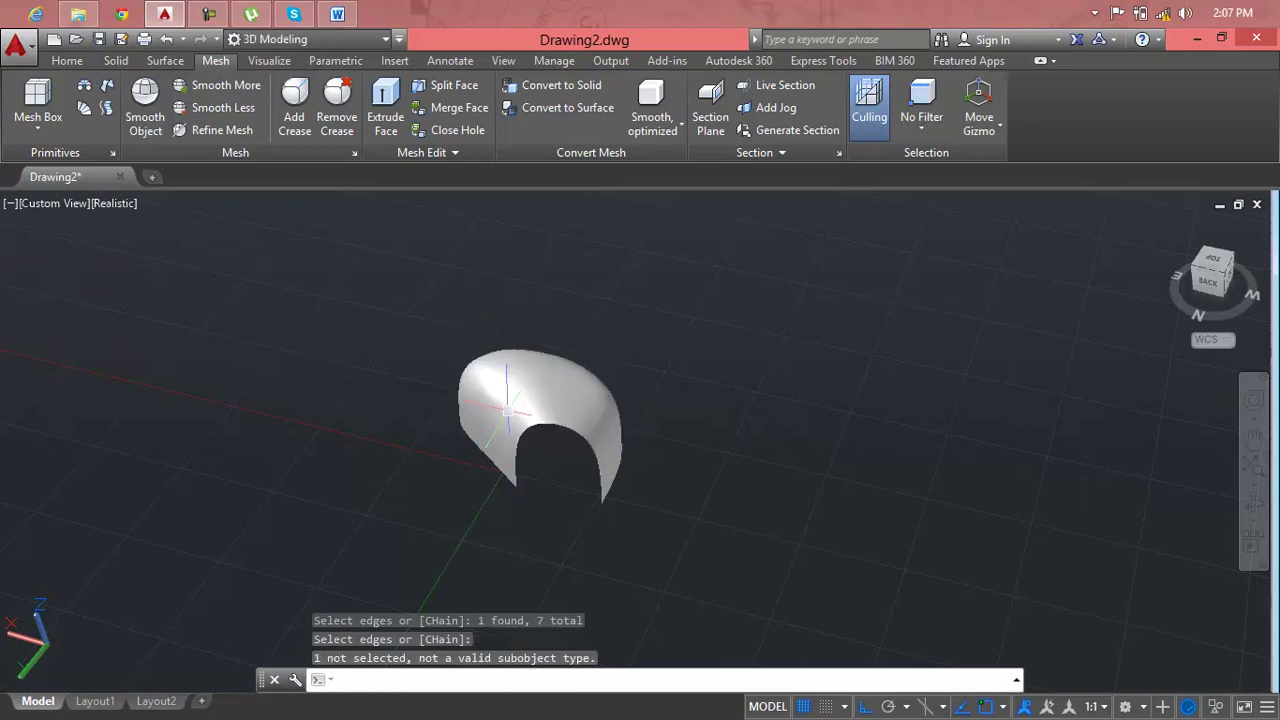
pyautogui.moveTo(570, 466)
pyautogui.keyDown('shift'); pyautogui.mouseDown(button='middle')
pyautogui.moveTo(436, 361)
pyautogui.moveTo(514, 423)
pyautogui.moveTo(557, 317)
pyautogui.moveTo(646, 394)
pyautogui.moveTo(671, 449)
pyautogui.moveTo(577, 509)
pyautogui.moveTo(585, 521)
pyautogui.moveTo(794, 497)
pyautogui.moveTo(607, 537)
pyautogui.mouseUp(button='middle'); pyautogui.keyUp('shift')
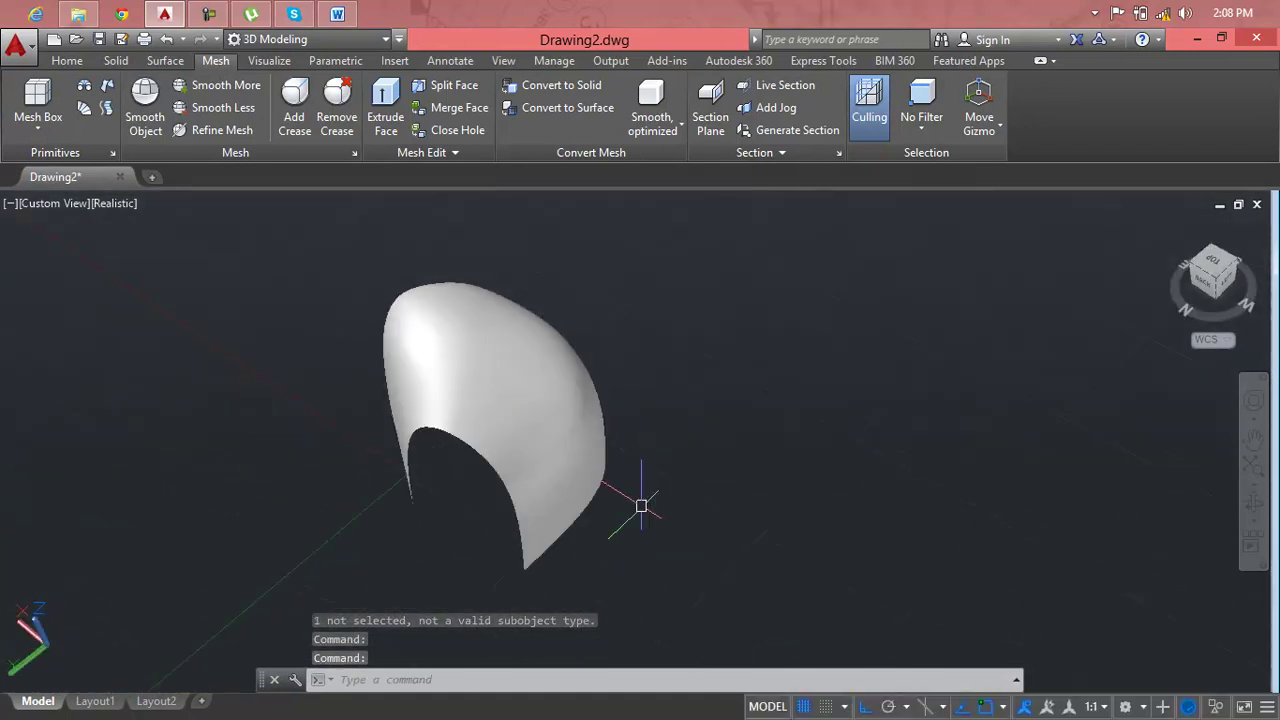
# Undo the cap and re-close the opening using only four top and left edges.
pyautogui.hotkey('ctrl', 'z')
pyautogui.hotkey('ctrl', 'z')
pyautogui.hotkey('ctrl', 'z')
pyautogui.hotkey('ctrl', 'z')
pyautogui.hotkey('ctrl', 'z')
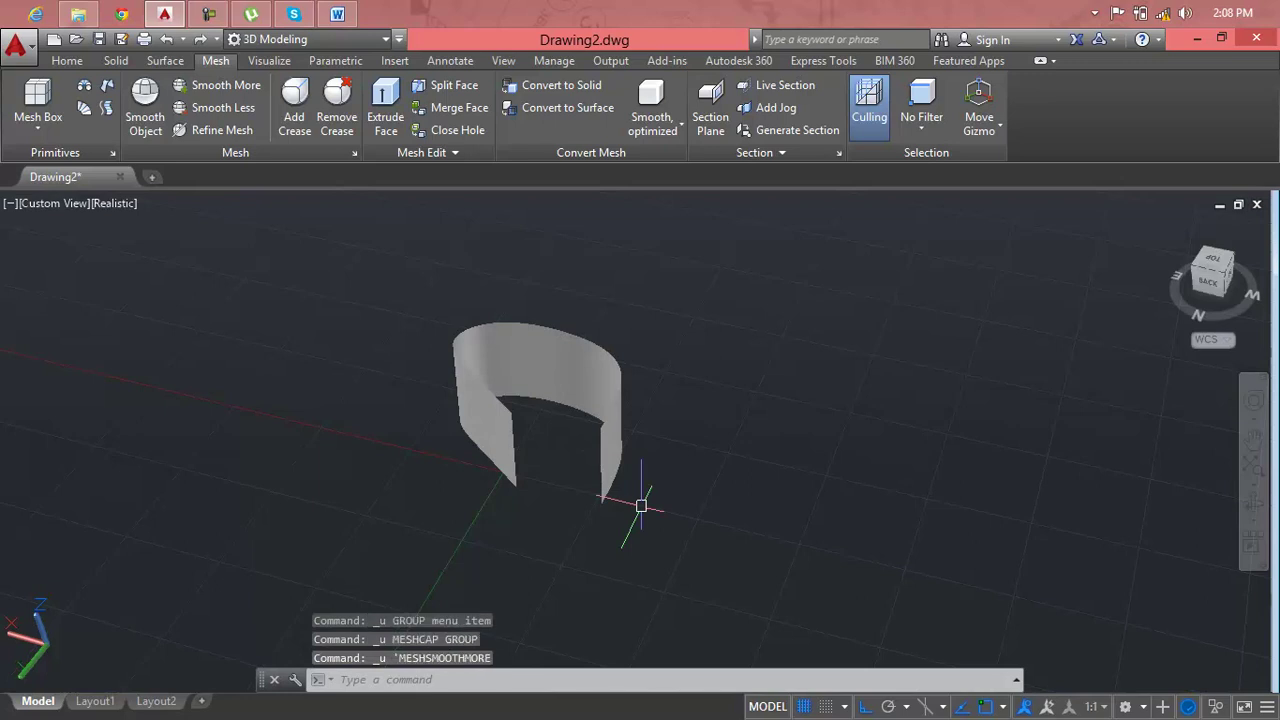
pyautogui.keyDown('shift'); pyautogui.moveTo(449, 308); pyautogui.dragTo(429, 343, button='middle'); pyautogui.keyUp('shift')
pyautogui.press('Escape')
pyautogui.press('Escape')
pyautogui.press('Escape')
pyautogui.click(458, 128)
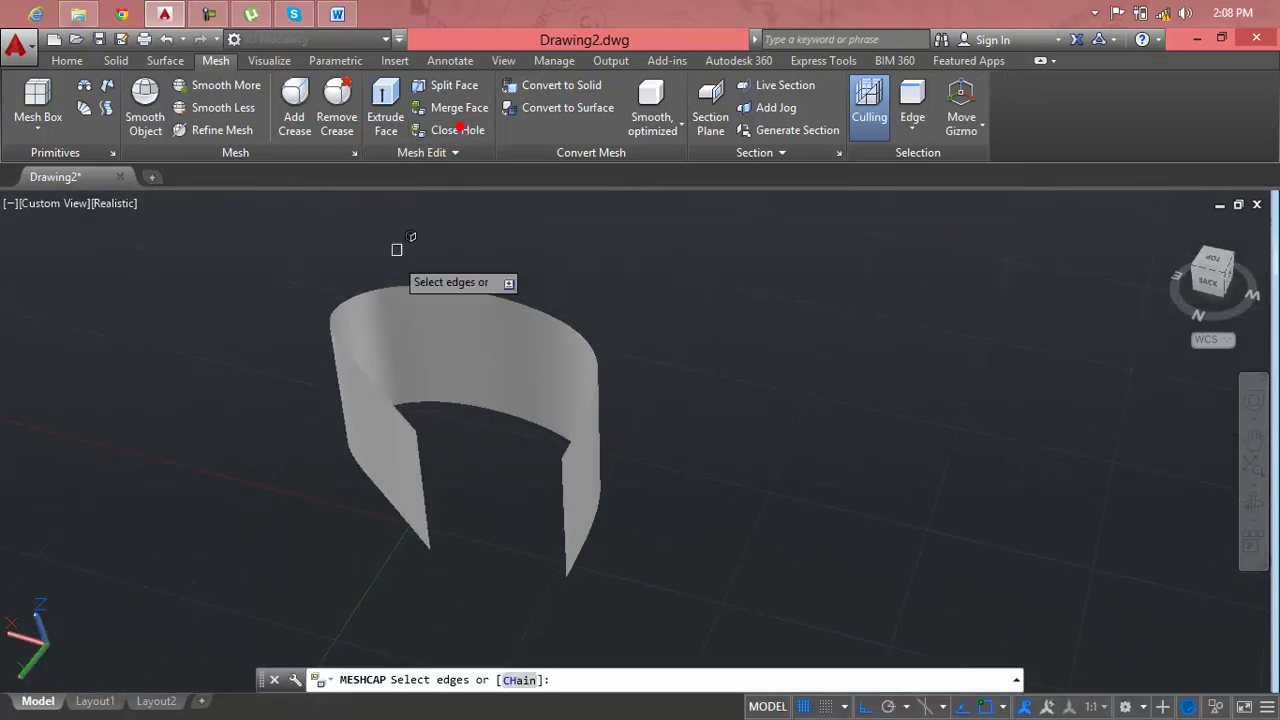
pyautogui.click(378, 390)
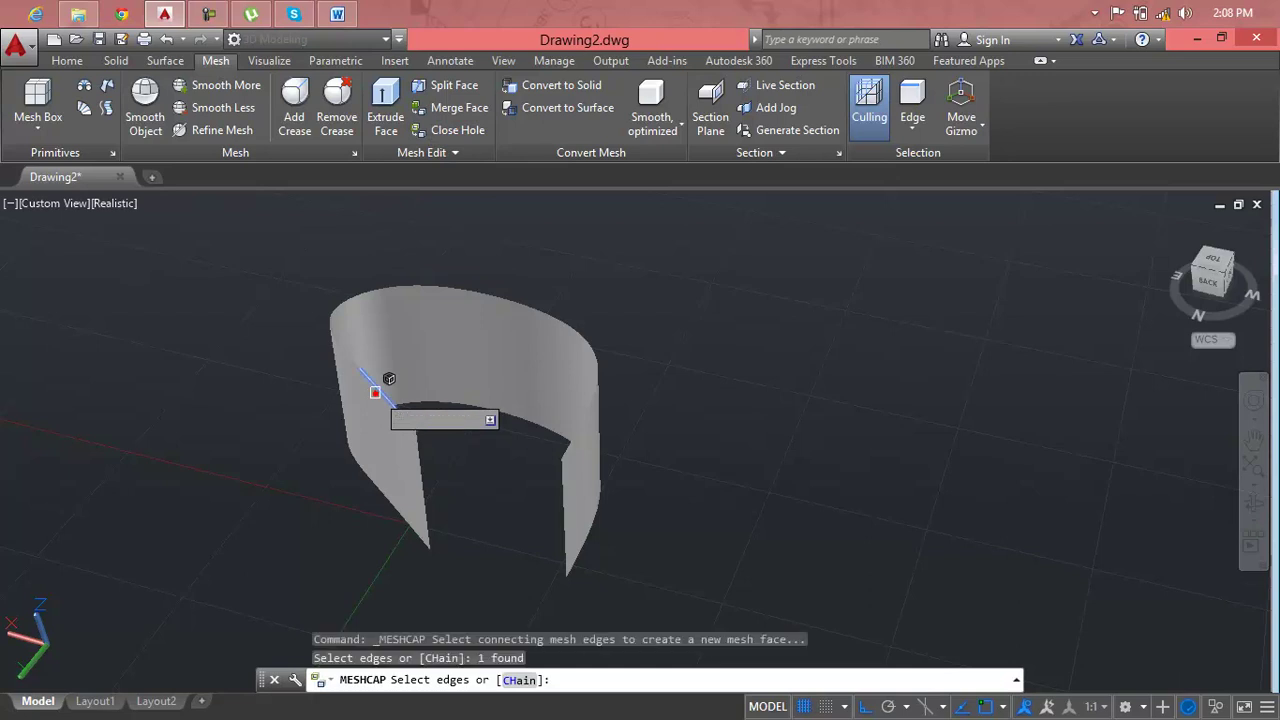
pyautogui.click(346, 349)
pyautogui.click(357, 295)
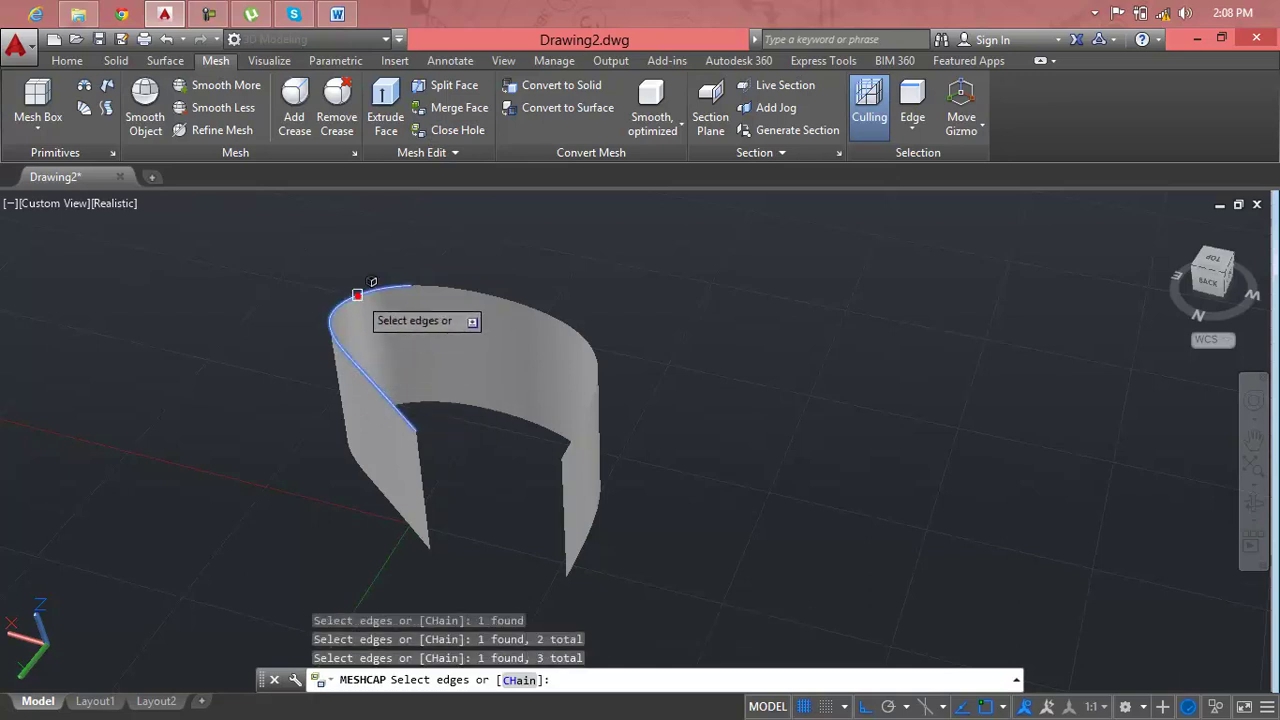
pyautogui.click(451, 289)
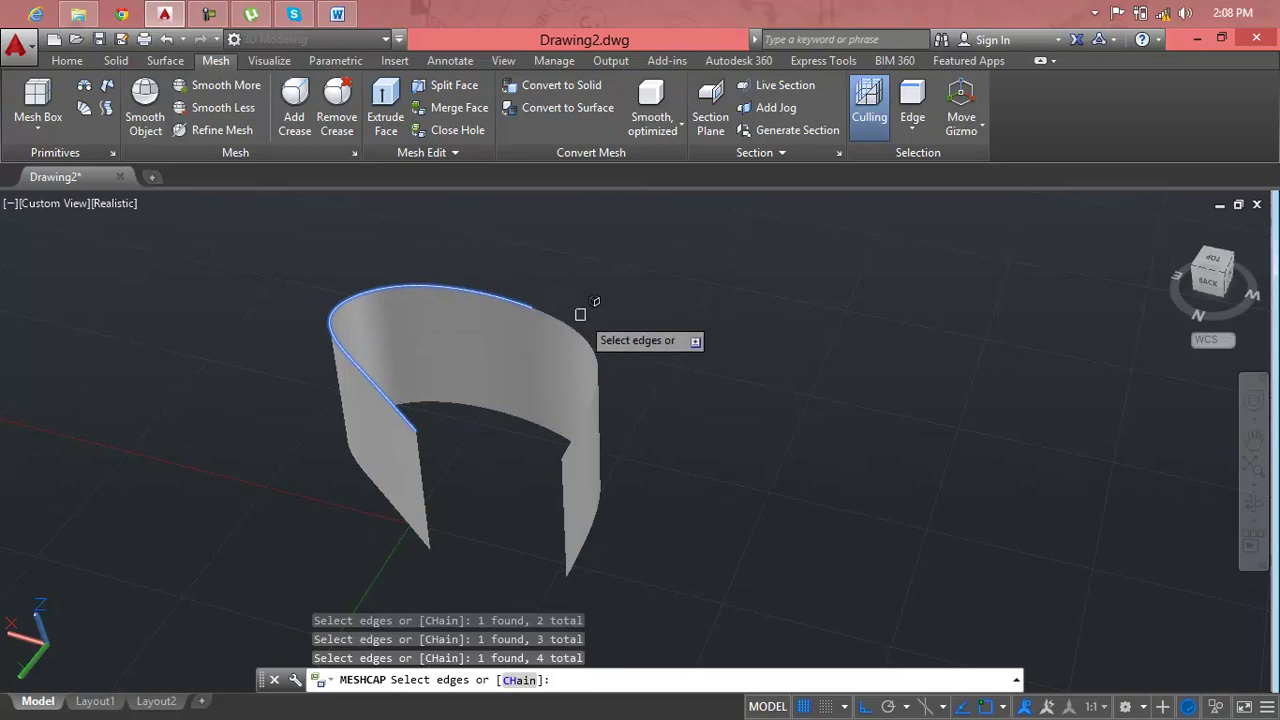
pyautogui.press('Return')
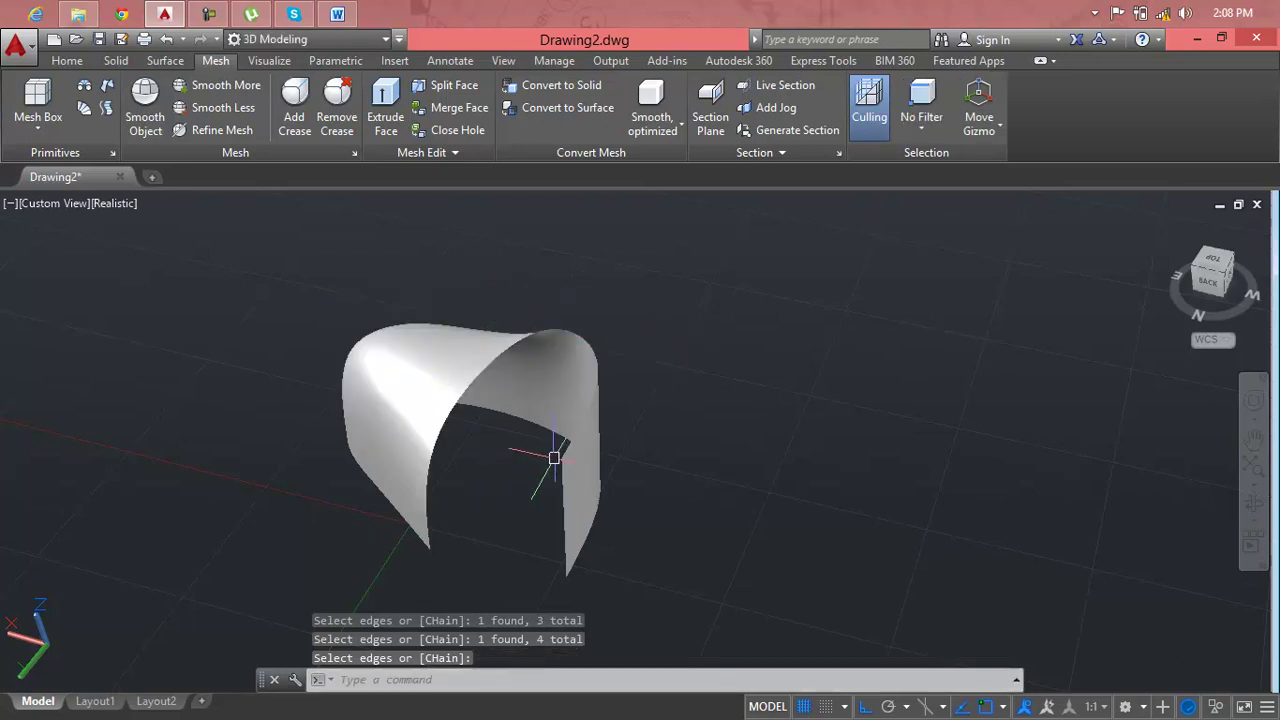
# Orbit to inspect the arch-shaped capped mesh, then delete it.
pyautogui.keyDown('shift'); pyautogui.moveTo(554, 457); pyautogui.dragTo(720, 423, button='middle'); pyautogui.keyUp('shift')
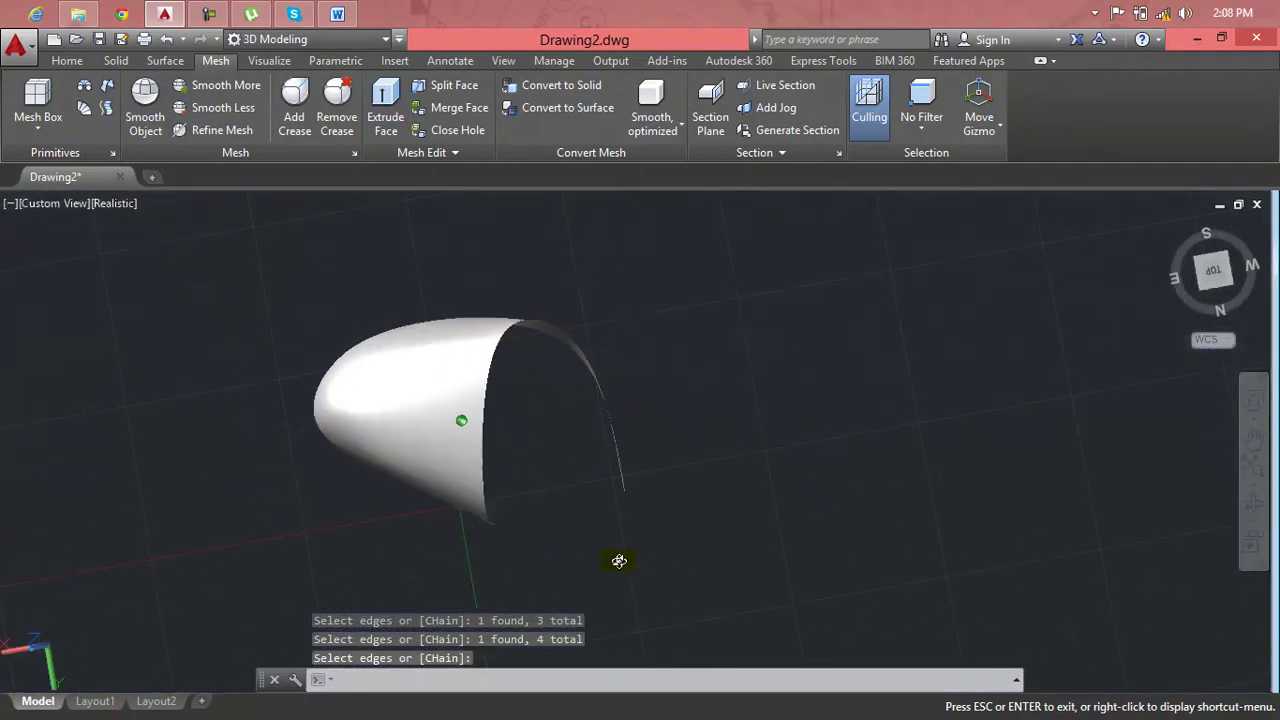
pyautogui.keyDown('shift'); pyautogui.moveTo(720, 423); pyautogui.dragTo(577, 486, button='middle'); pyautogui.keyUp('shift')
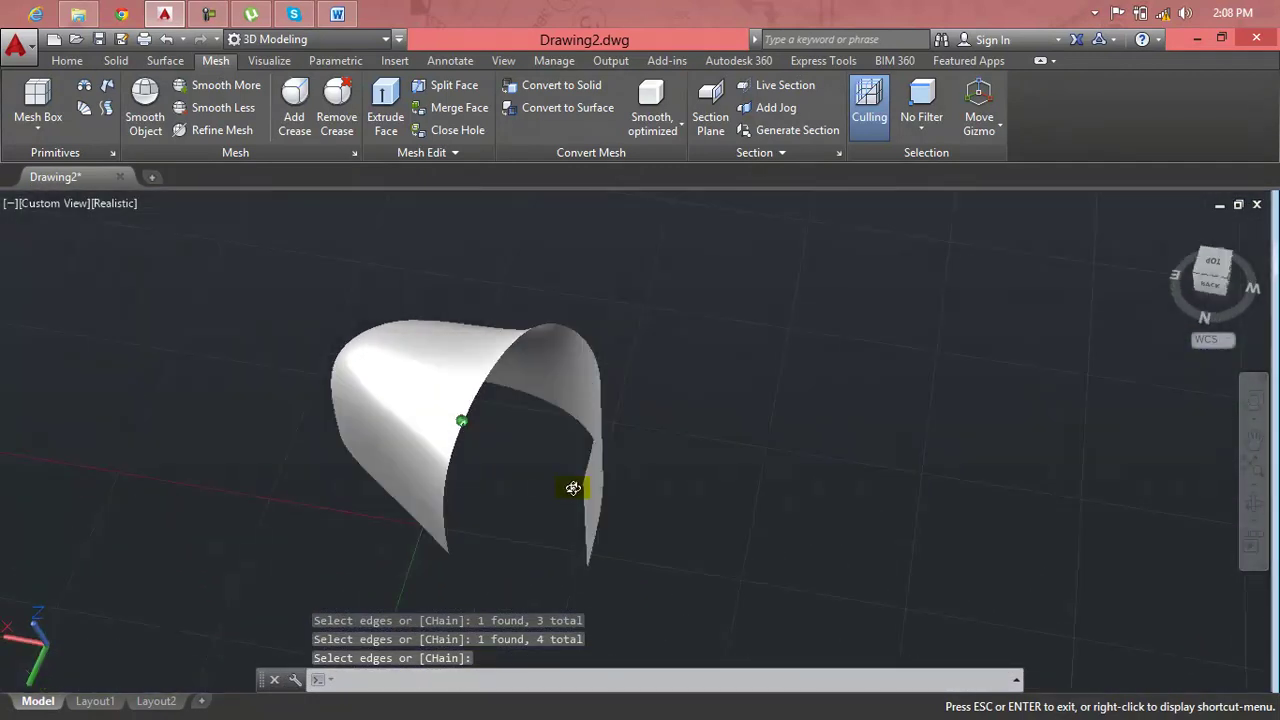
pyautogui.click(433, 383)
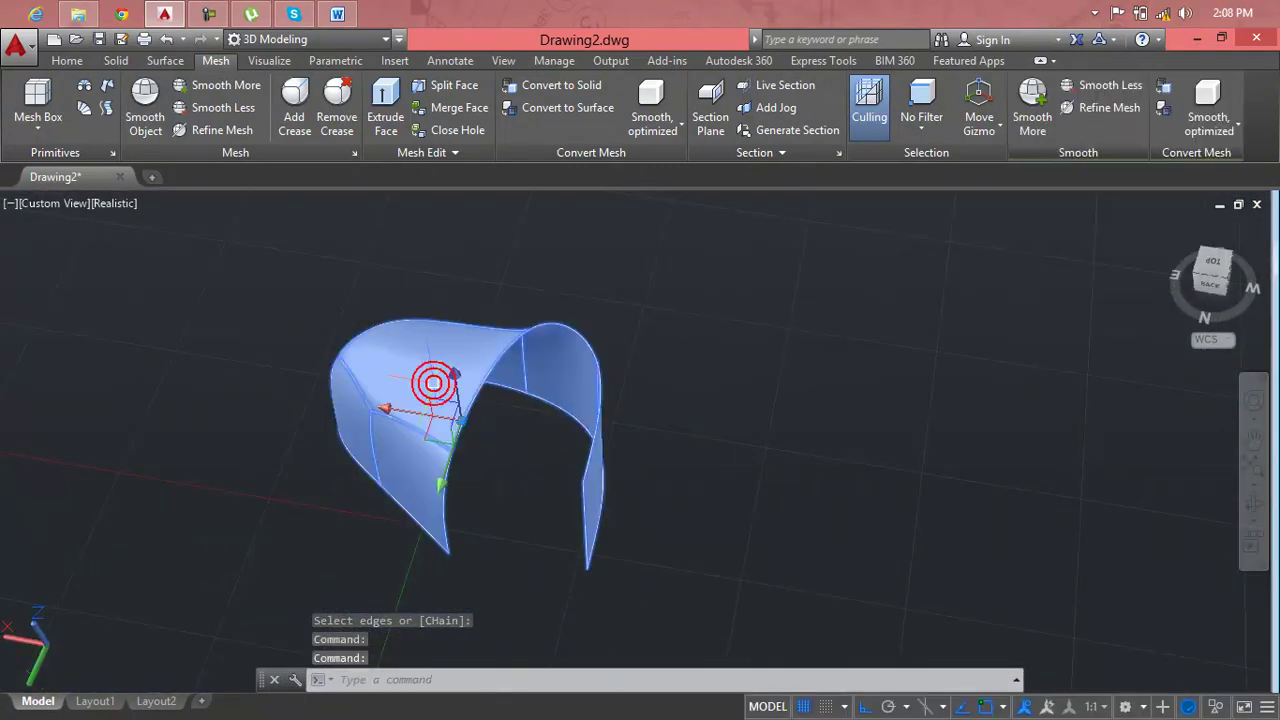
pyautogui.press('Escape')
pyautogui.click(433, 383)
pyautogui.press('Delete')
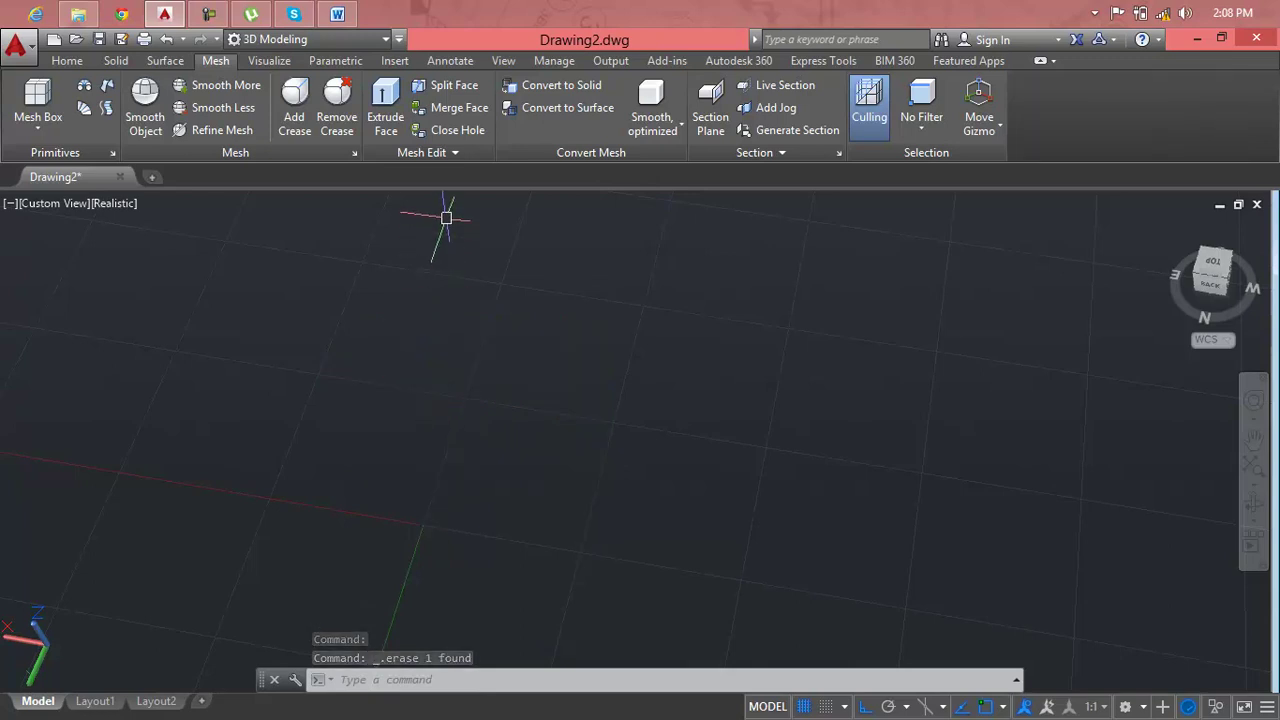
pyautogui.click(459, 152)
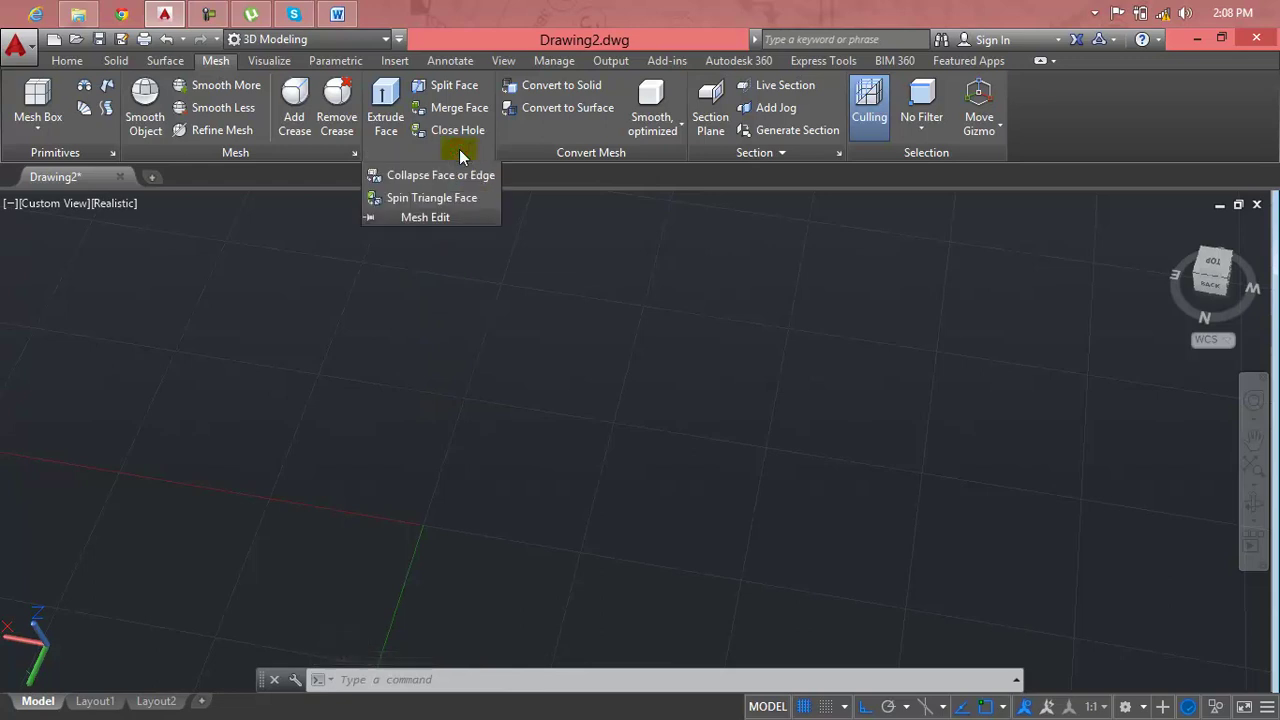
pyautogui.click(539, 162)
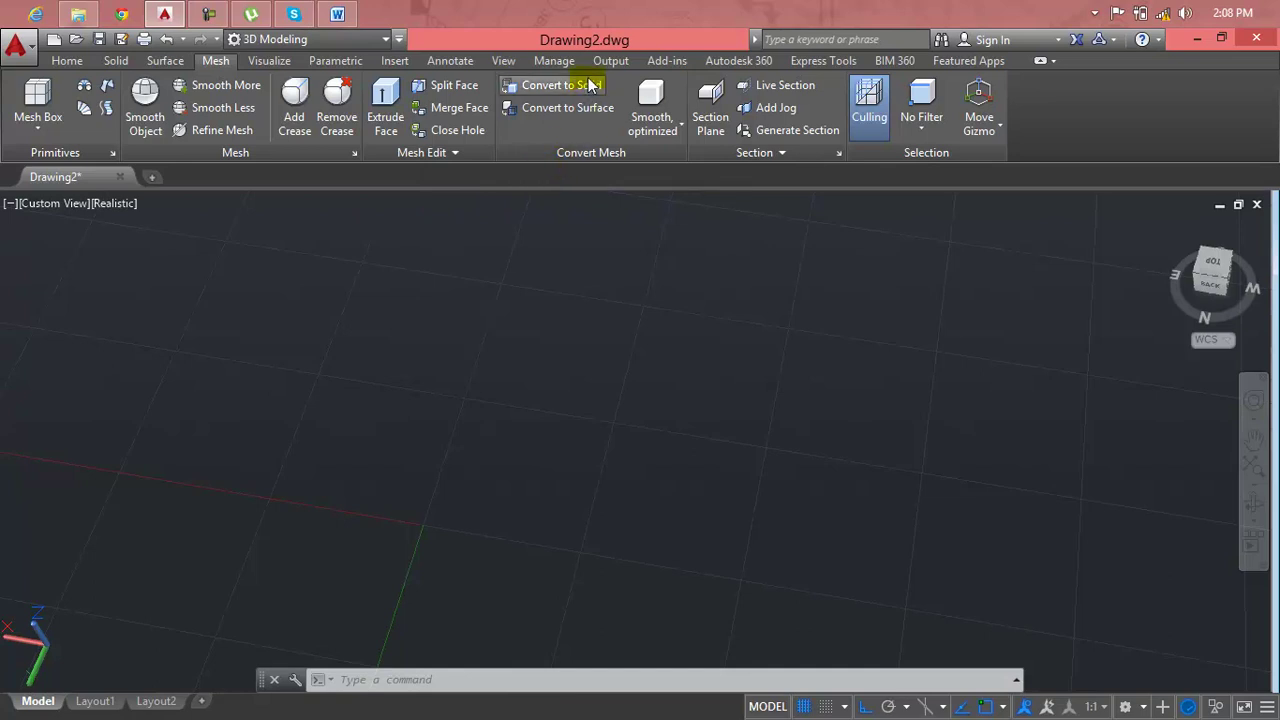
pyautogui.click(682, 138)
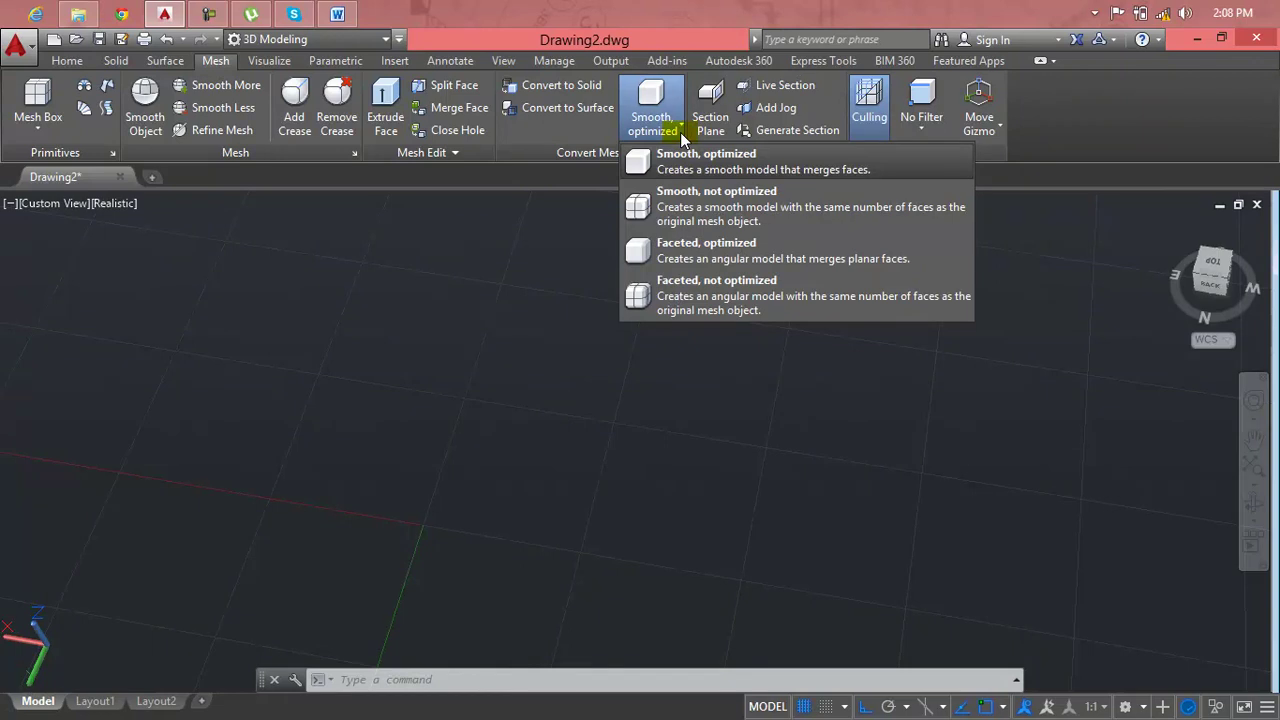
# Draw a mesh box cube from two base corners and a height, seen from Home isometric.
pyautogui.click(37, 125)
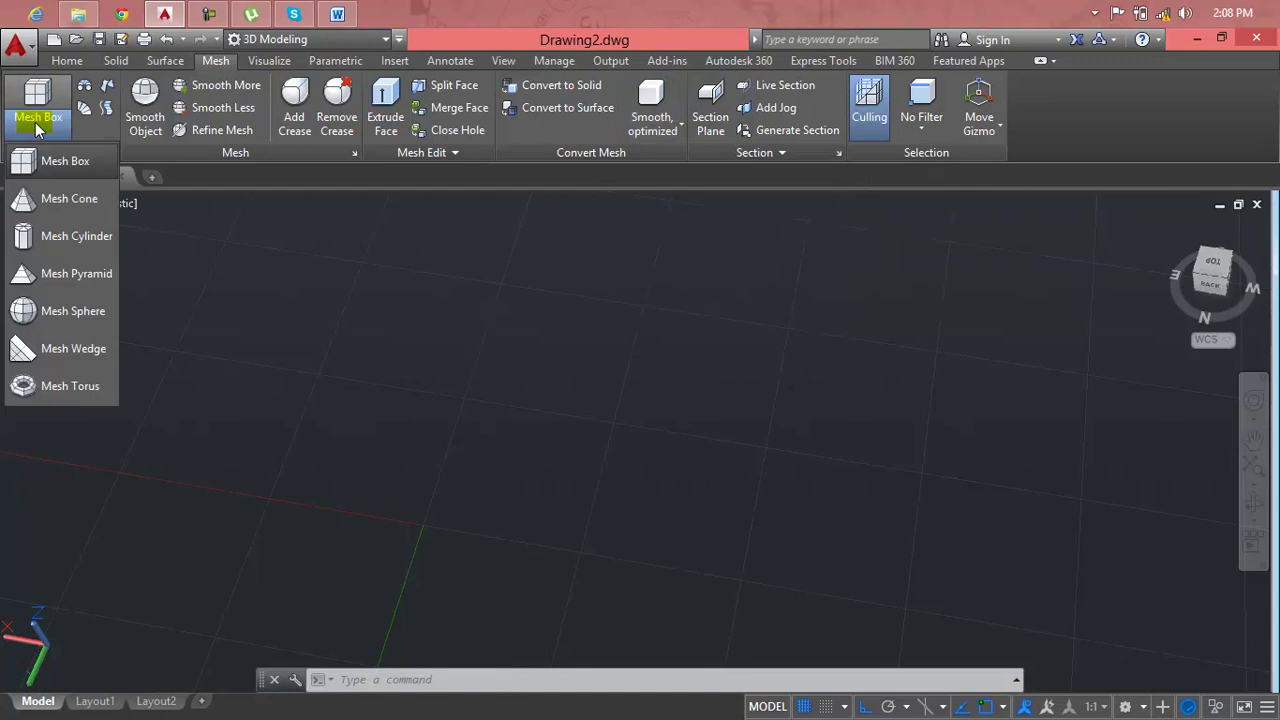
pyautogui.click(50, 159)
pyautogui.click(445, 490)
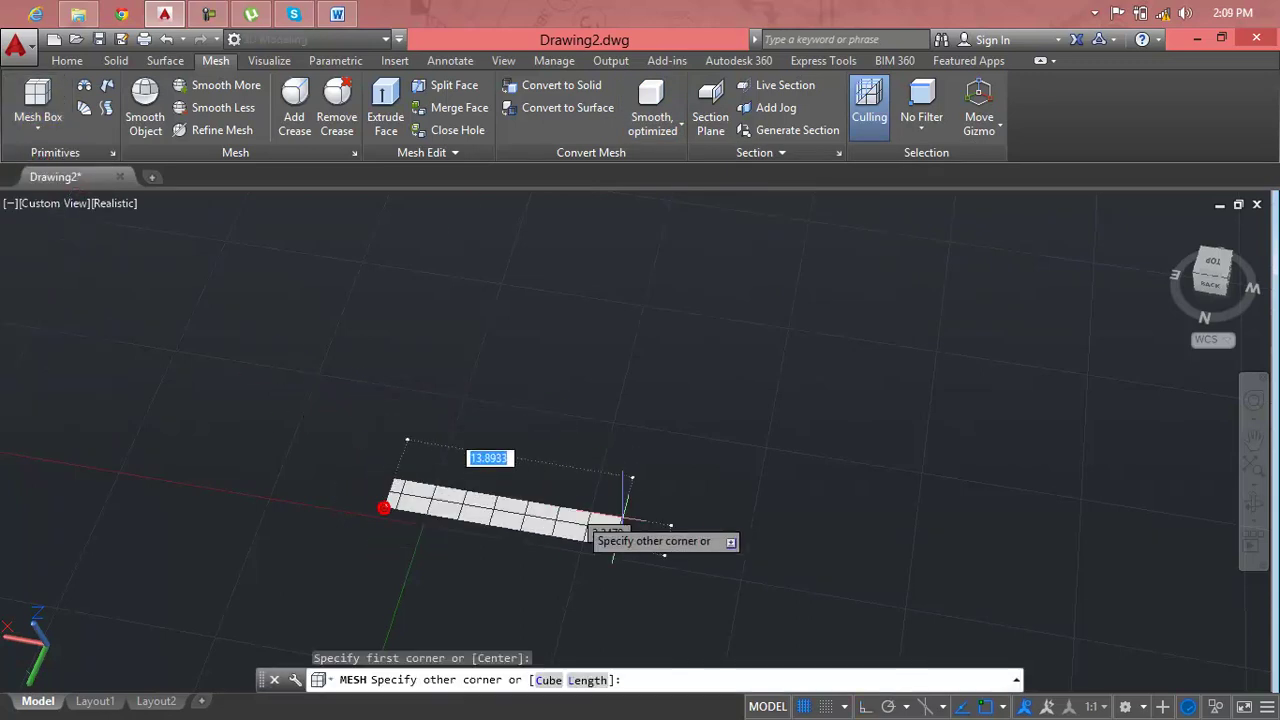
pyautogui.click(765, 350)
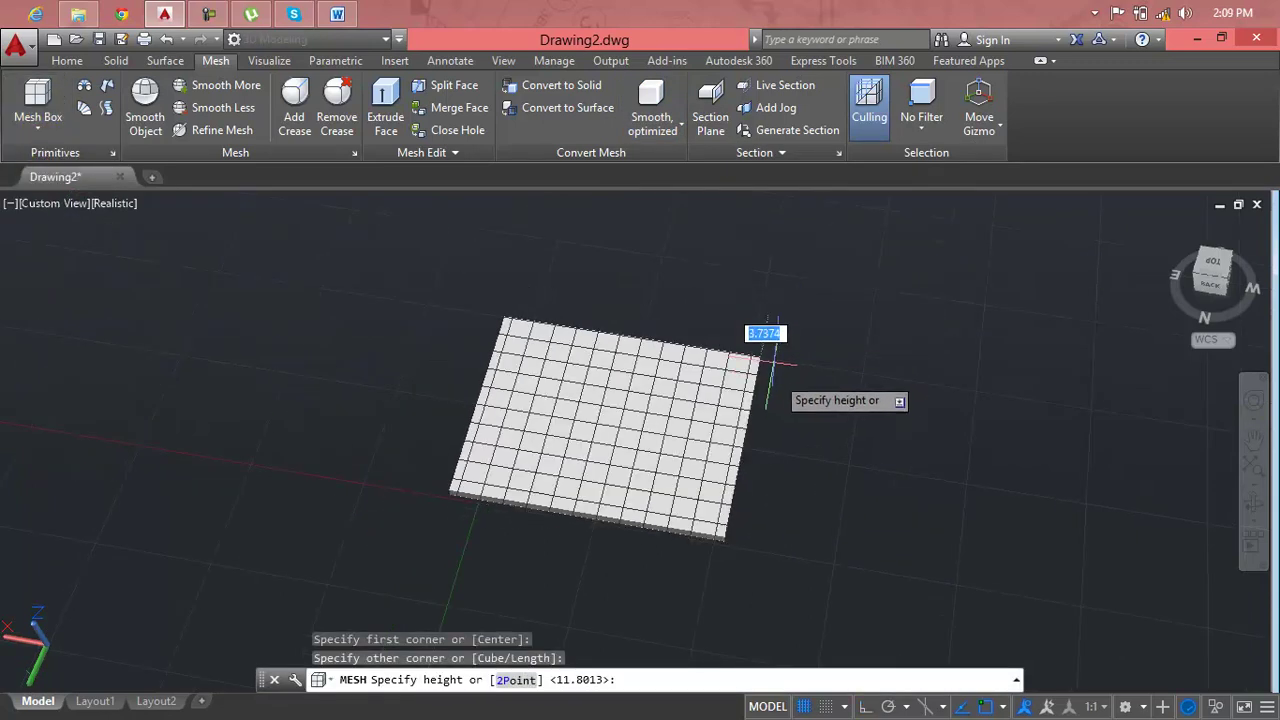
pyautogui.moveTo(762, 295)
pyautogui.mouseDown(button='middle')
pyautogui.moveTo(739, 383)
pyautogui.moveTo(743, 429)
pyautogui.mouseUp(button='middle')
pyautogui.click(749, 415)
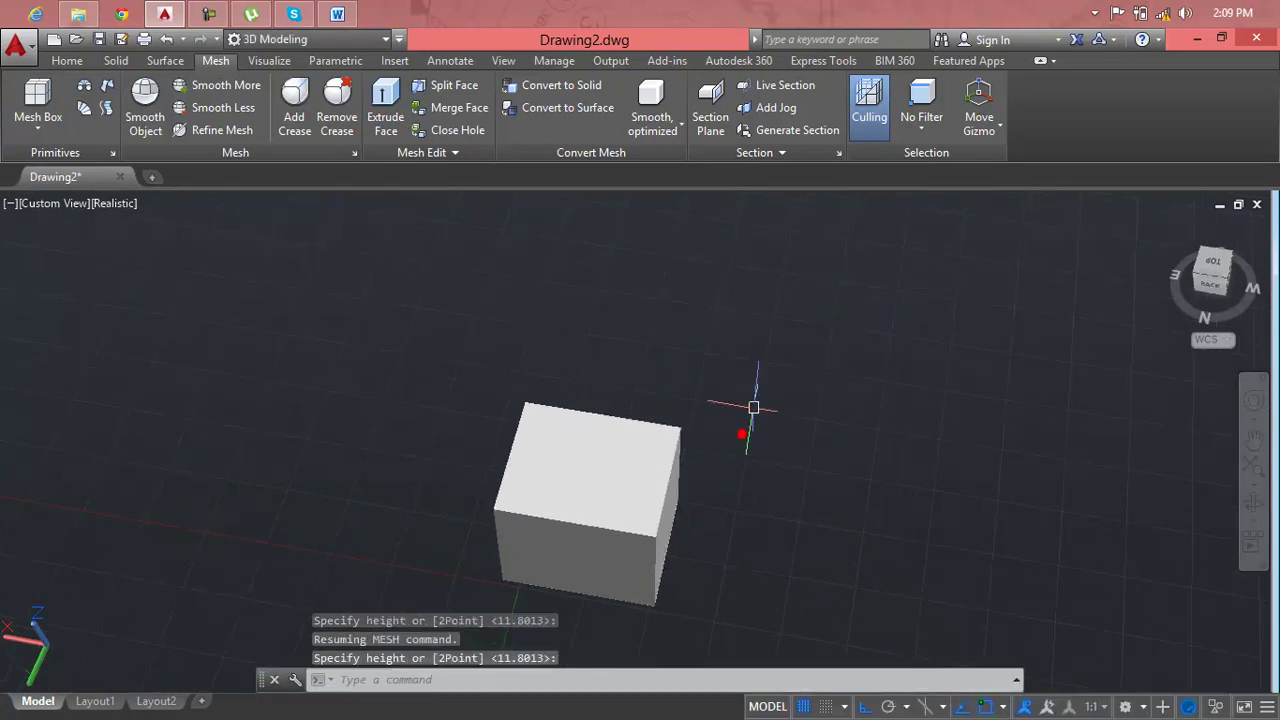
pyautogui.click(1168, 230)
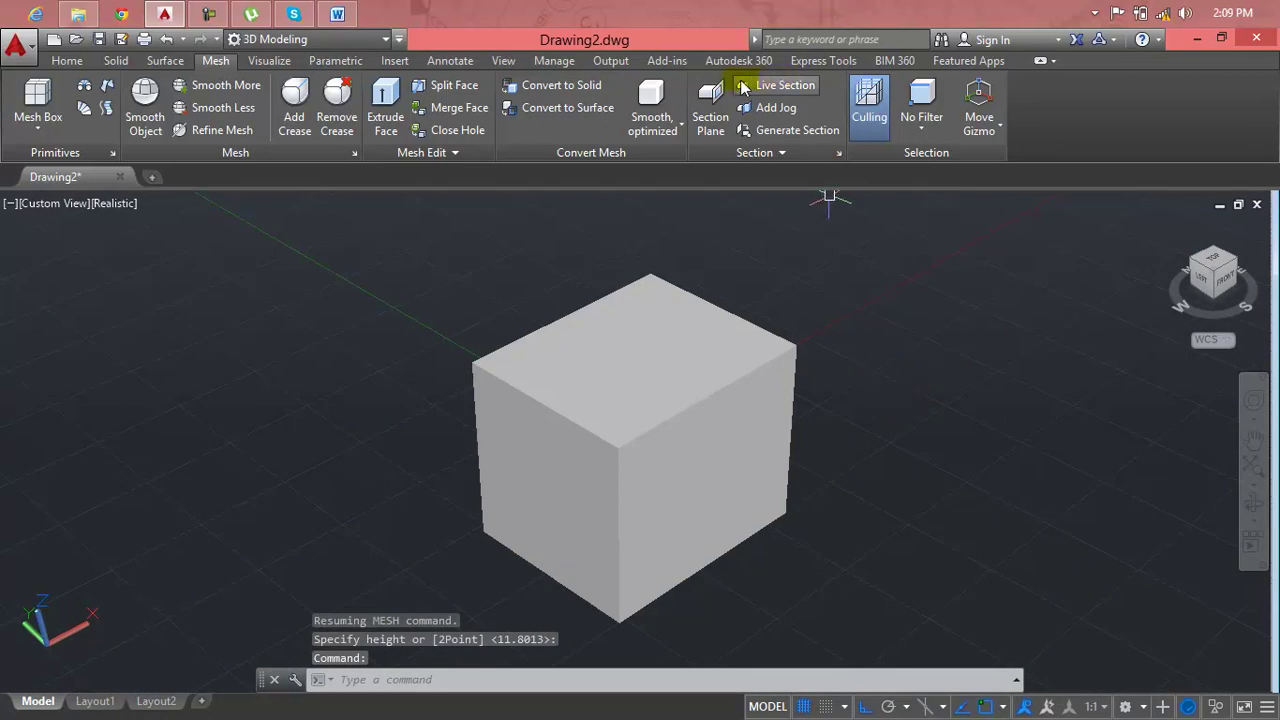
pyautogui.click(672, 124)
pyautogui.click(668, 172)
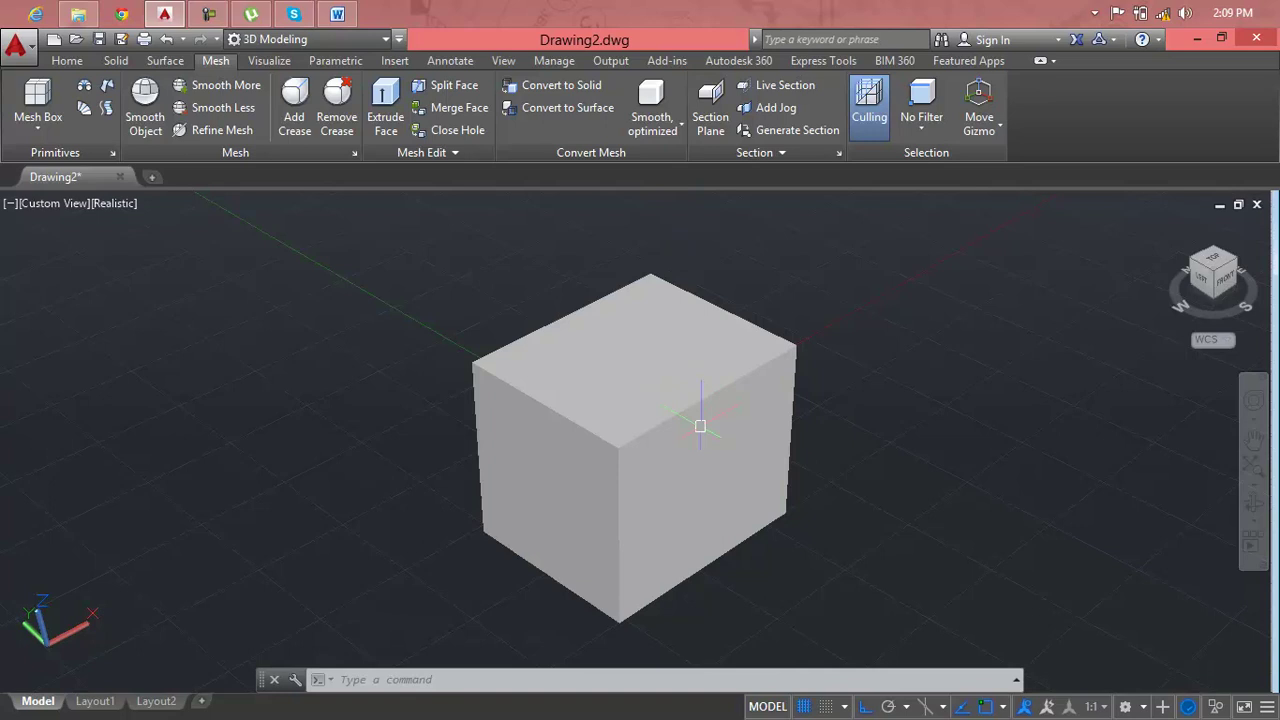
# Toggle mesh conversion to Smooth, not optimized and back to optimized, then try Smooth Less.
pyautogui.click(700, 426)
pyautogui.rightClick(686, 409)
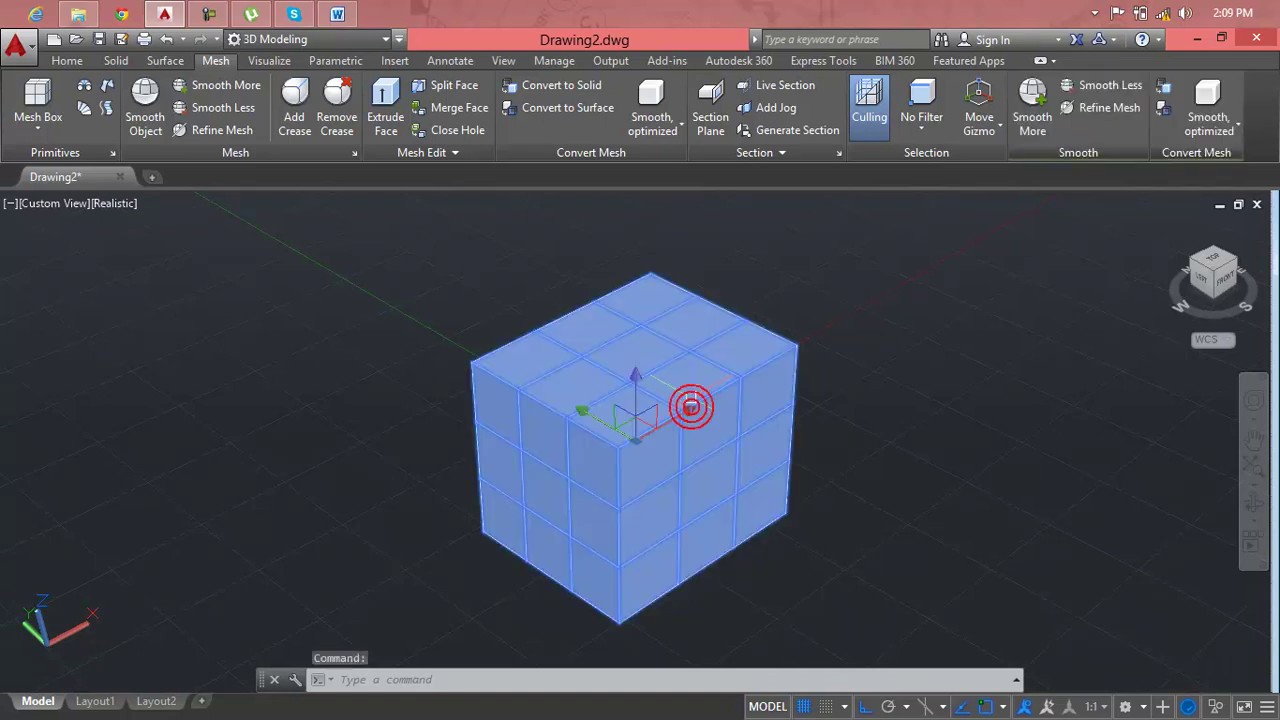
pyautogui.click(675, 124)
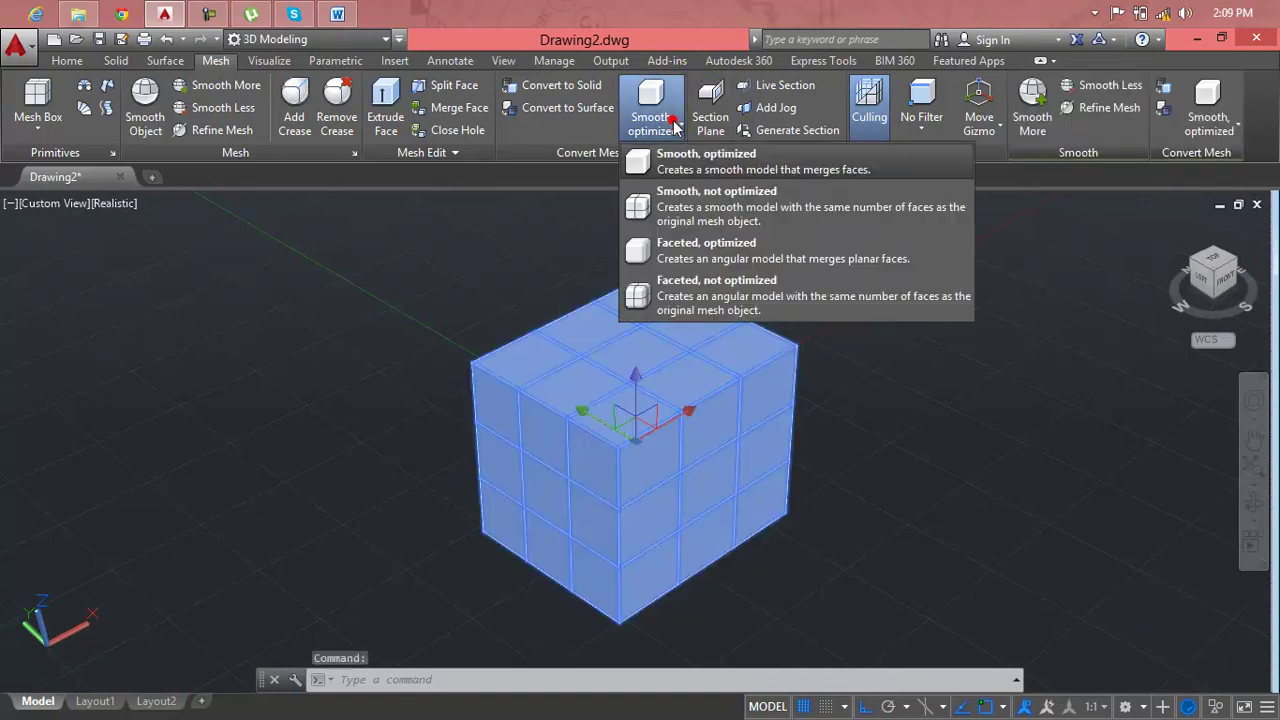
pyautogui.click(694, 218)
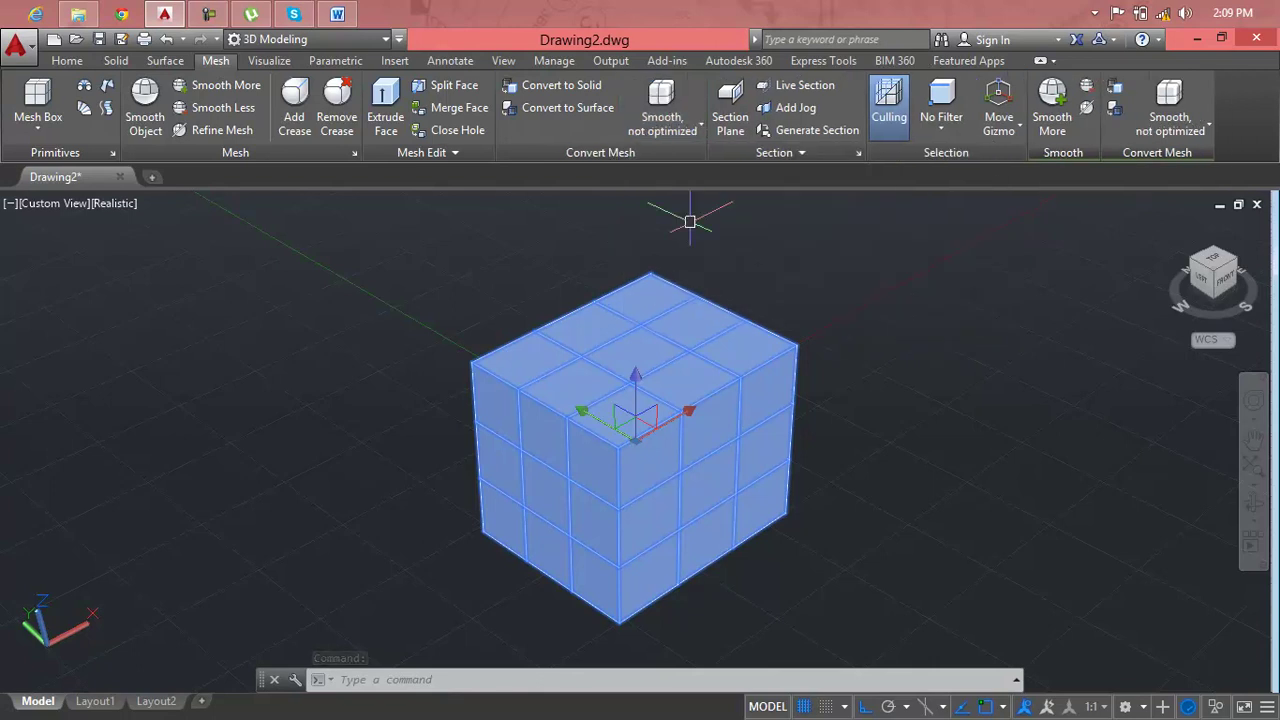
pyautogui.click(688, 360)
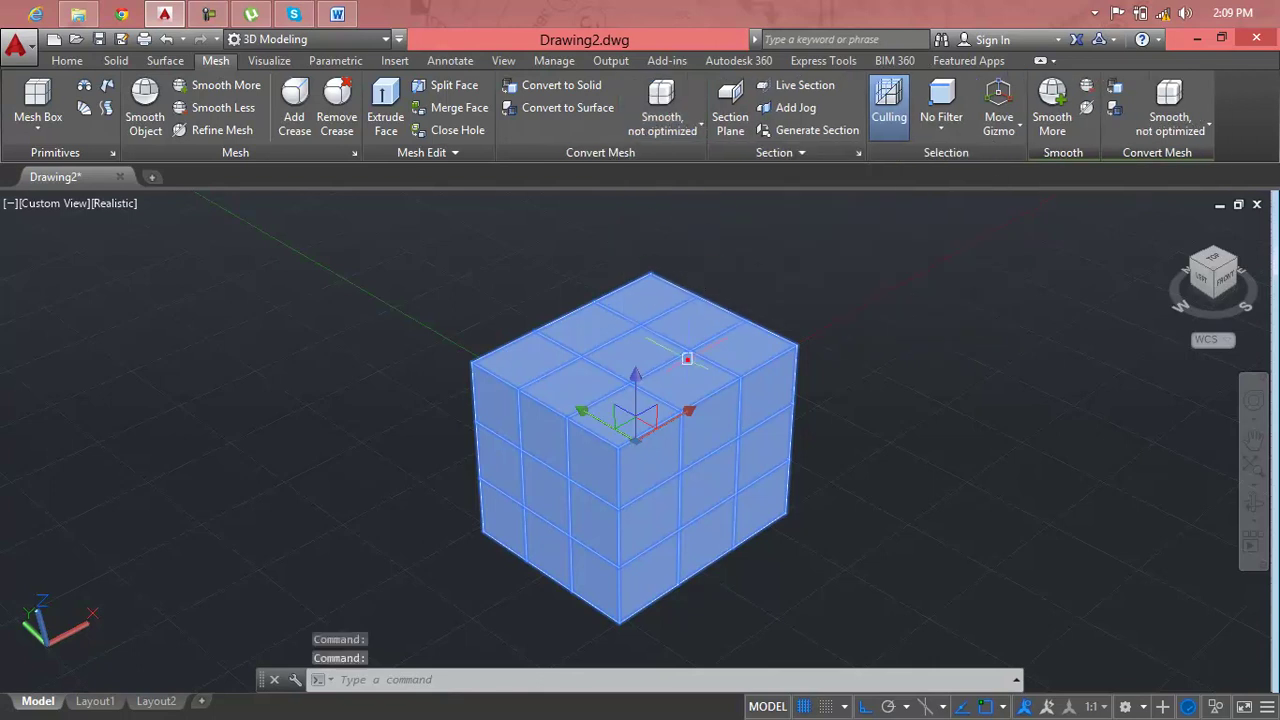
pyautogui.click(696, 125)
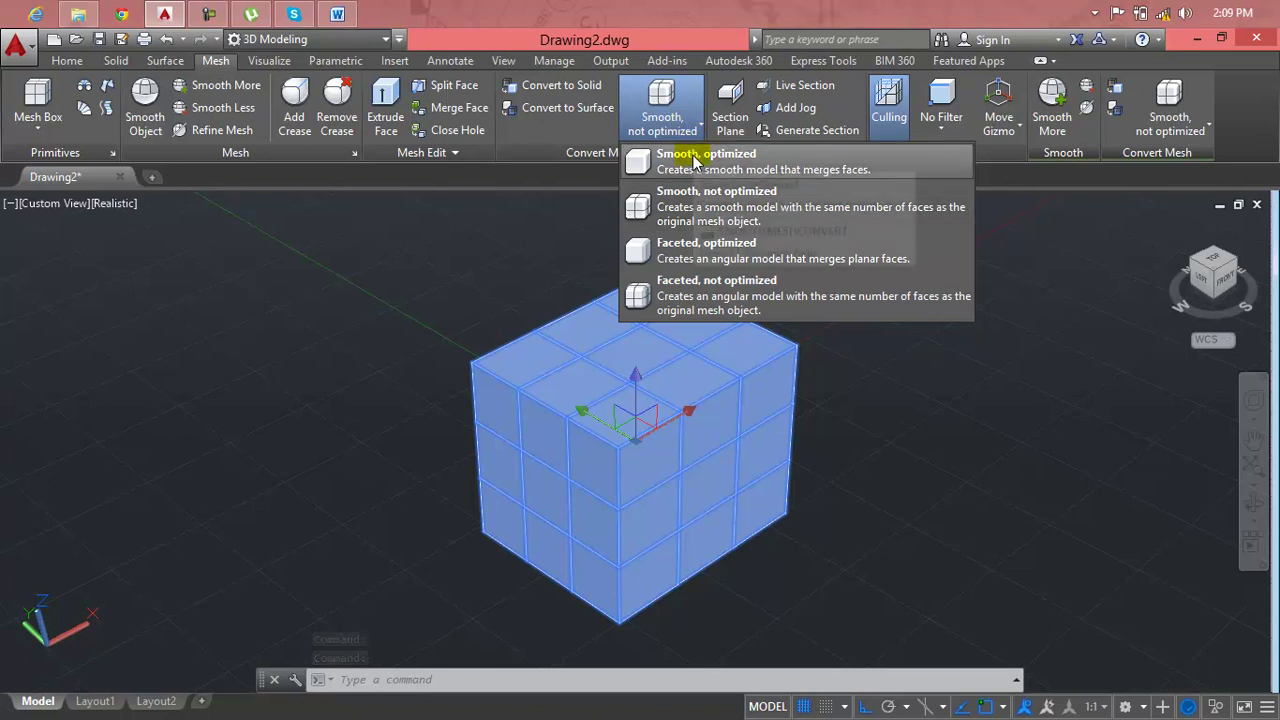
pyautogui.click(693, 155)
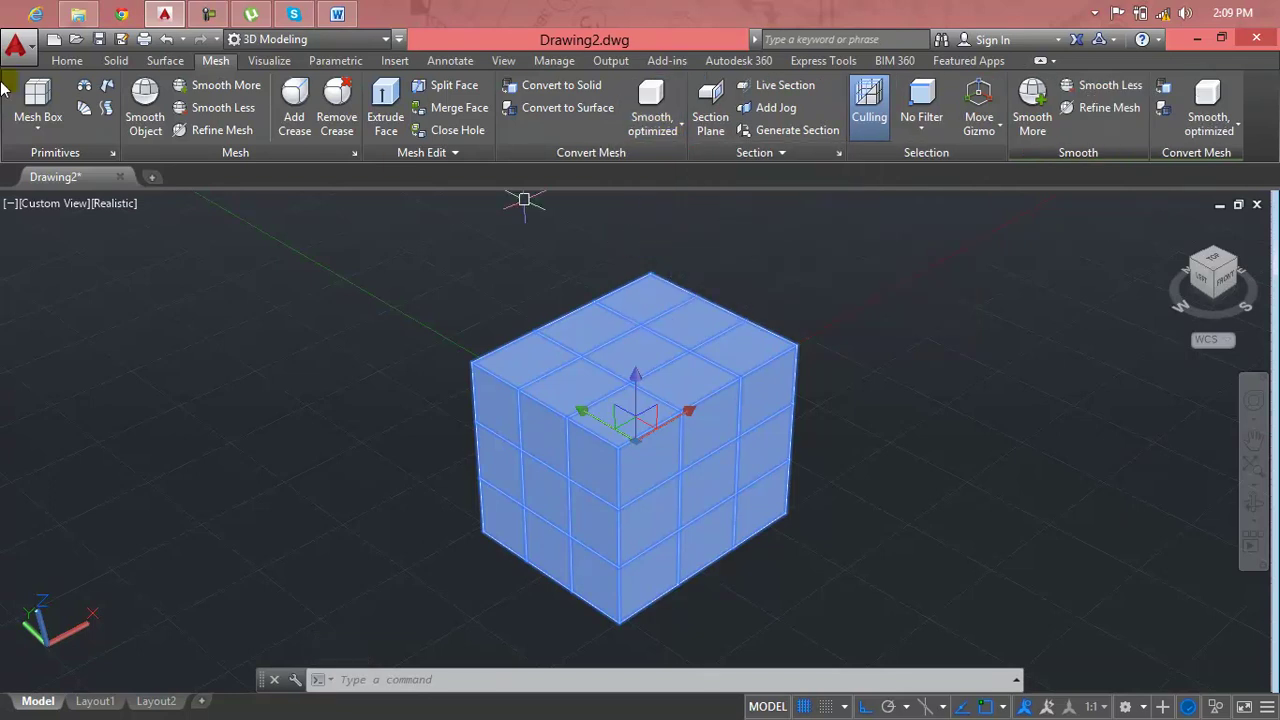
pyautogui.click(207, 107)
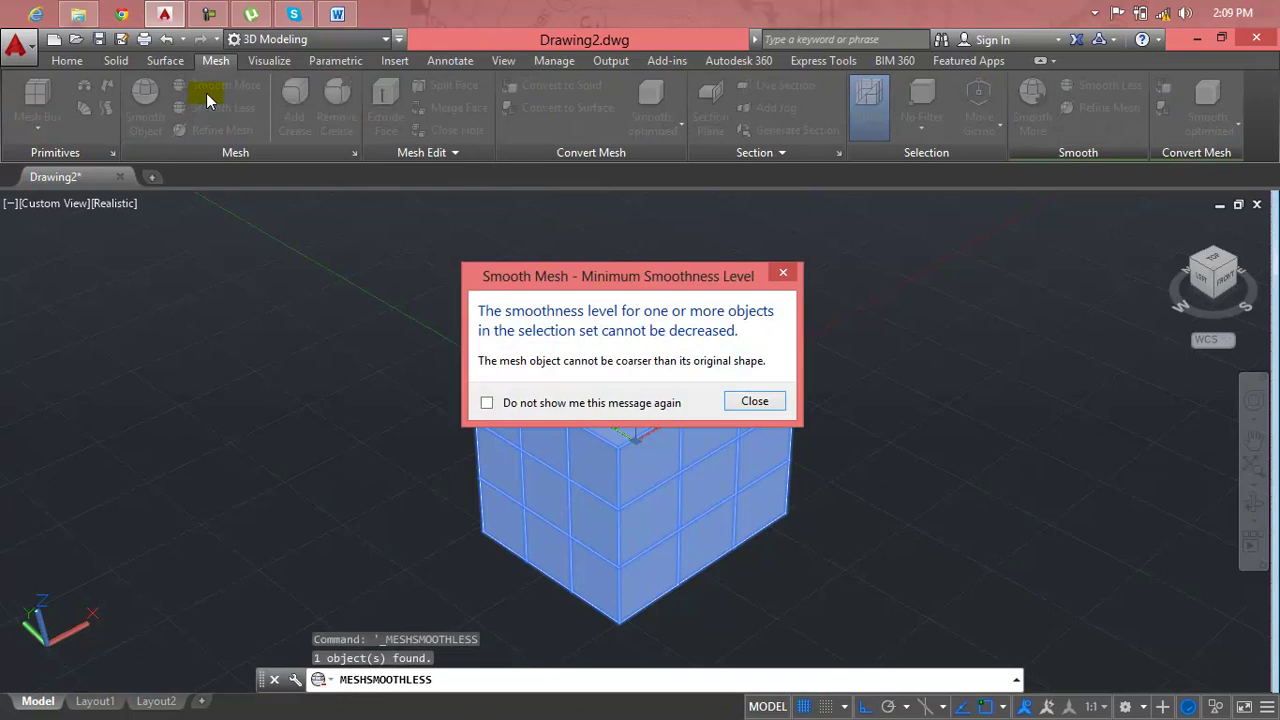
# Dismiss the minimum smoothness warning and raise the cube's smoothness two levels.
pyautogui.click(765, 403)
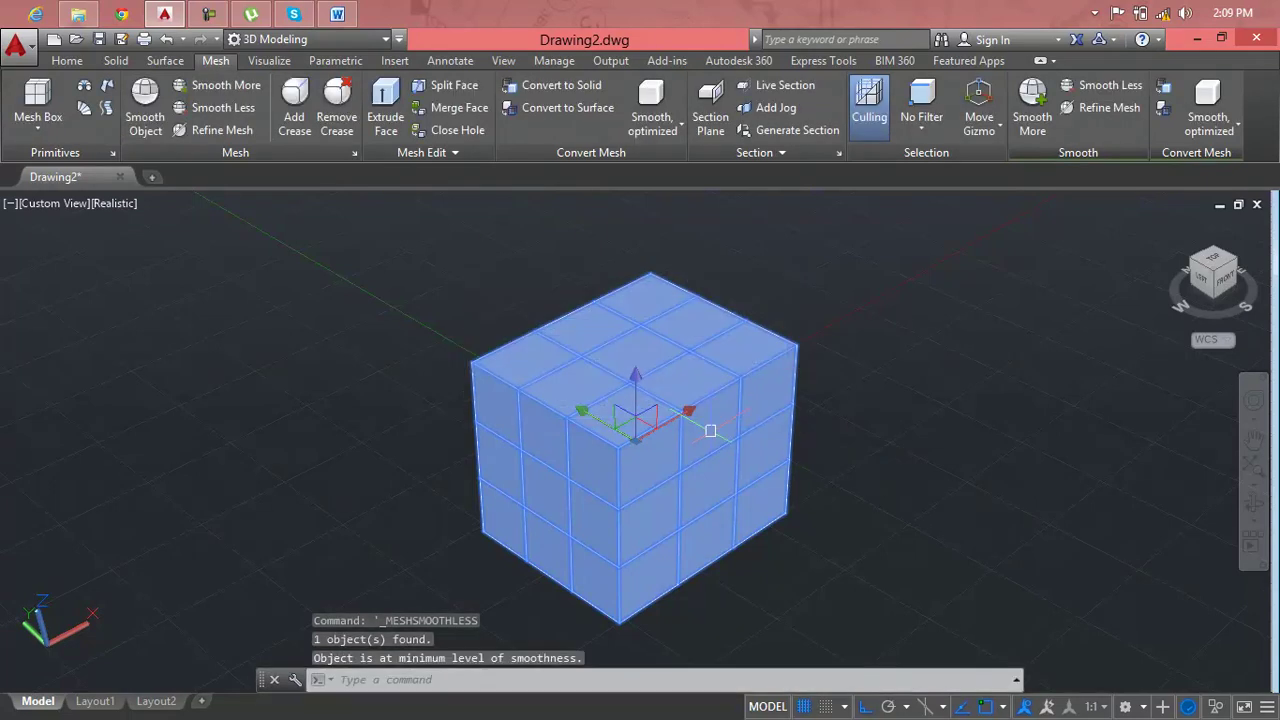
pyautogui.click(224, 85)
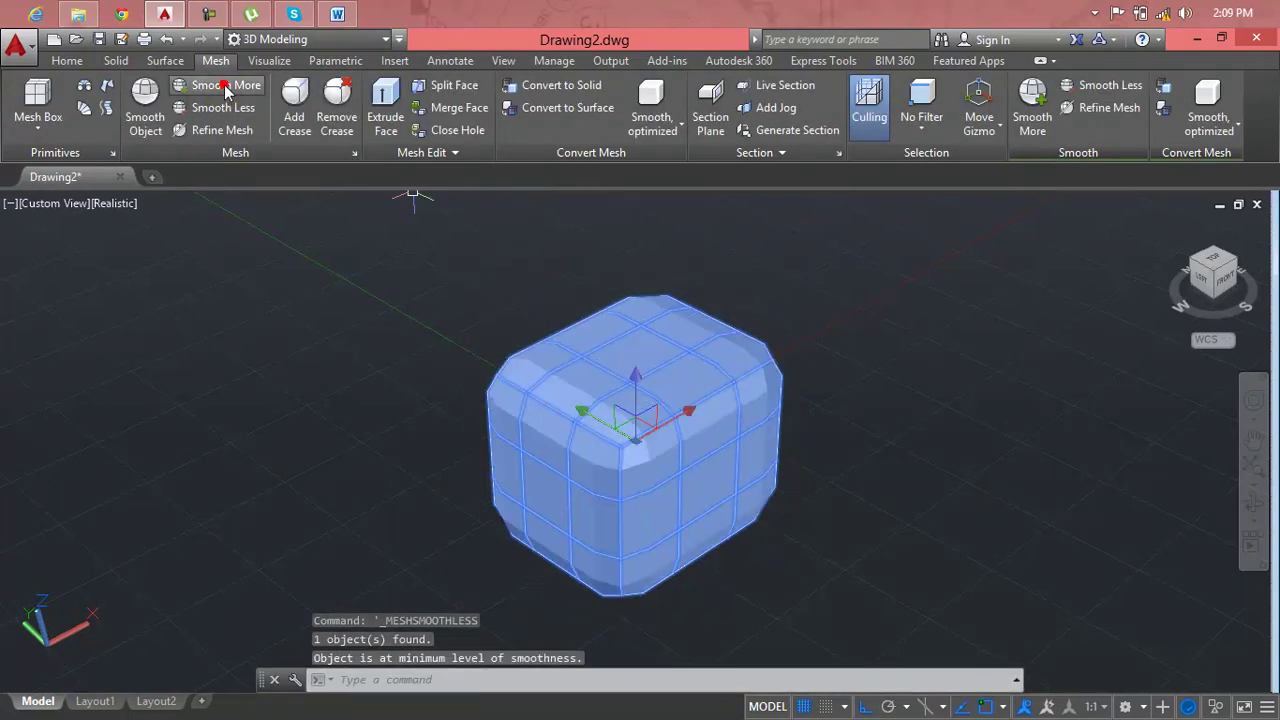
pyautogui.click(222, 86)
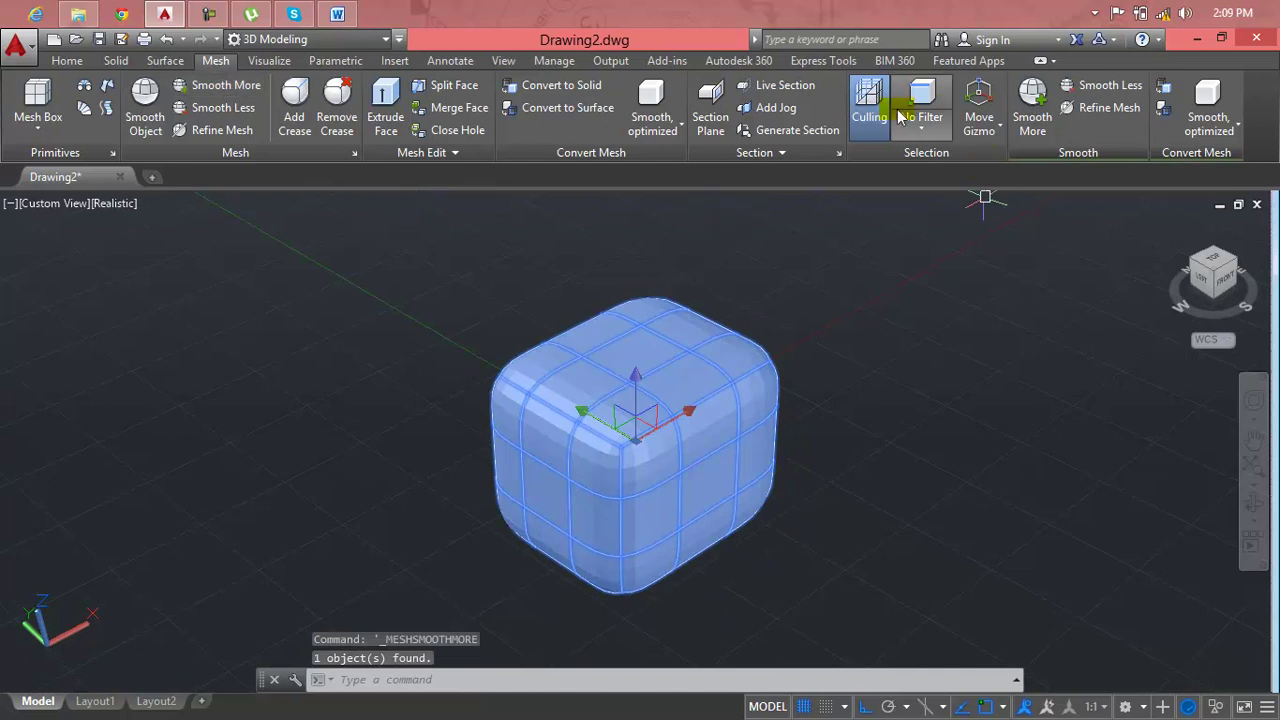
# Set the Convert Mesh option to Faceted, not optimized.
pyautogui.click(680, 122)
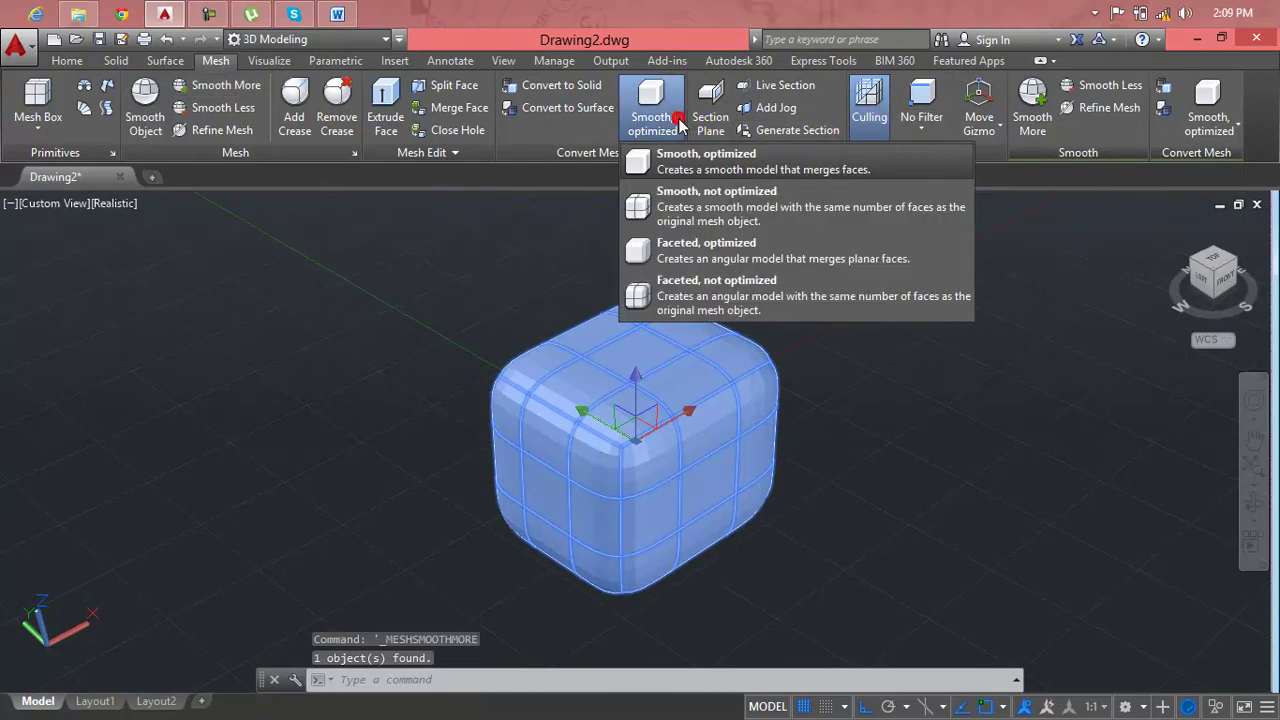
pyautogui.click(703, 220)
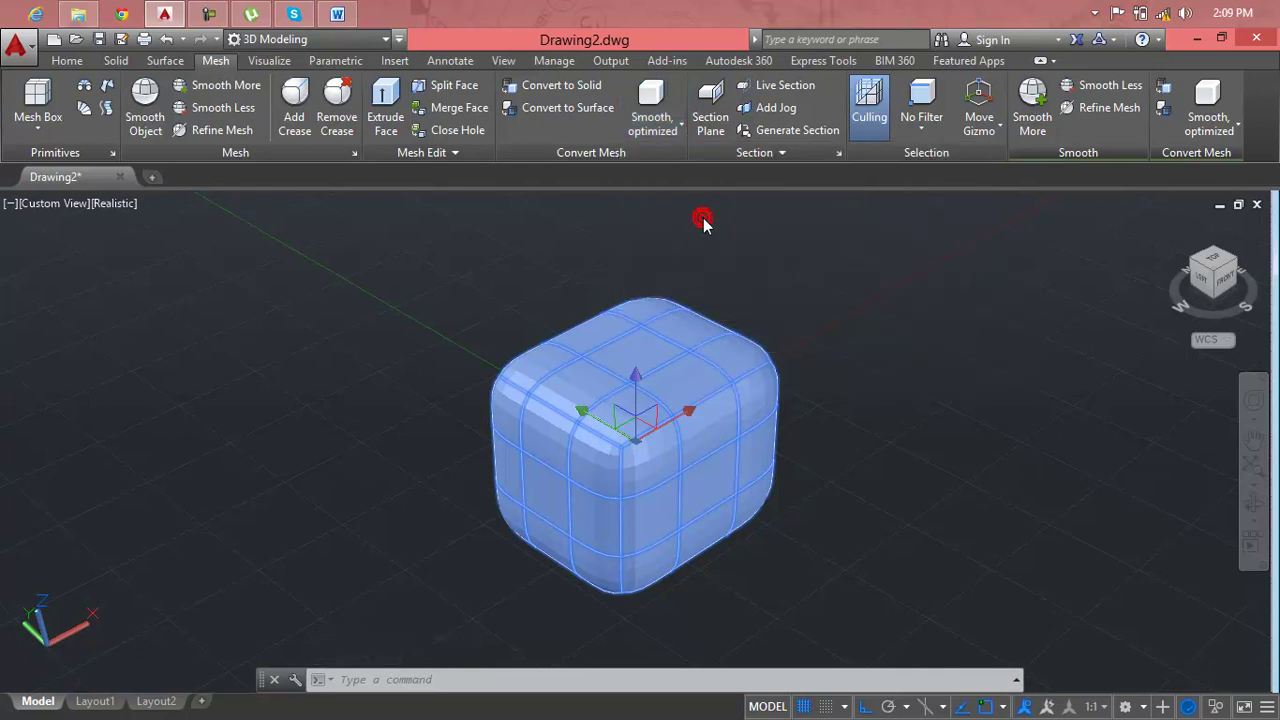
pyautogui.click(672, 102)
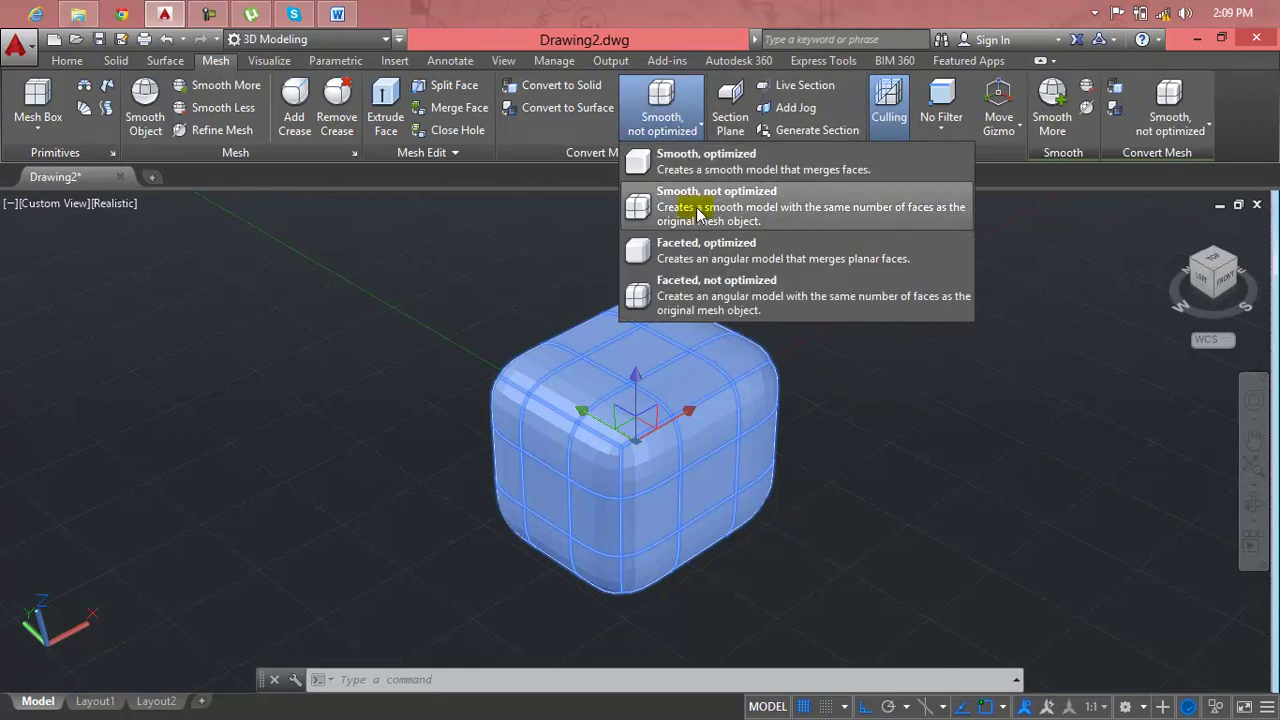
pyautogui.click(696, 307)
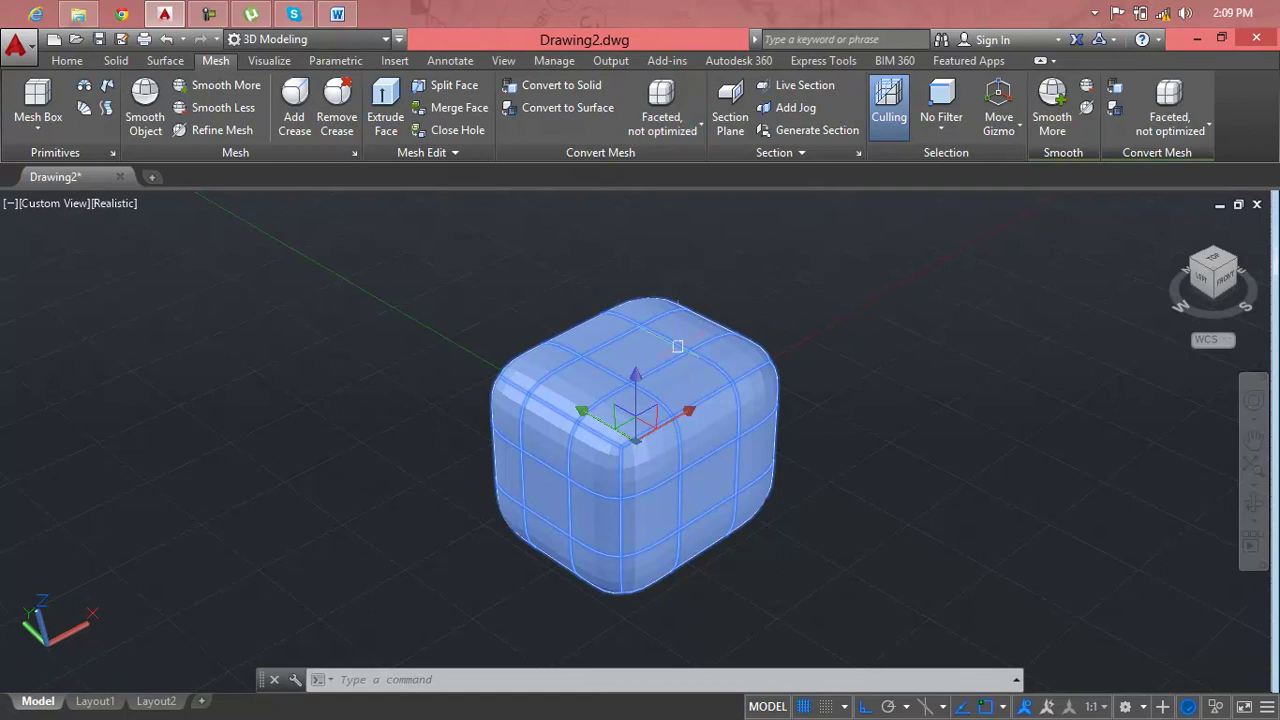
# Delete the rounded mesh cube and cancel any active command.
pyautogui.press('Delete')
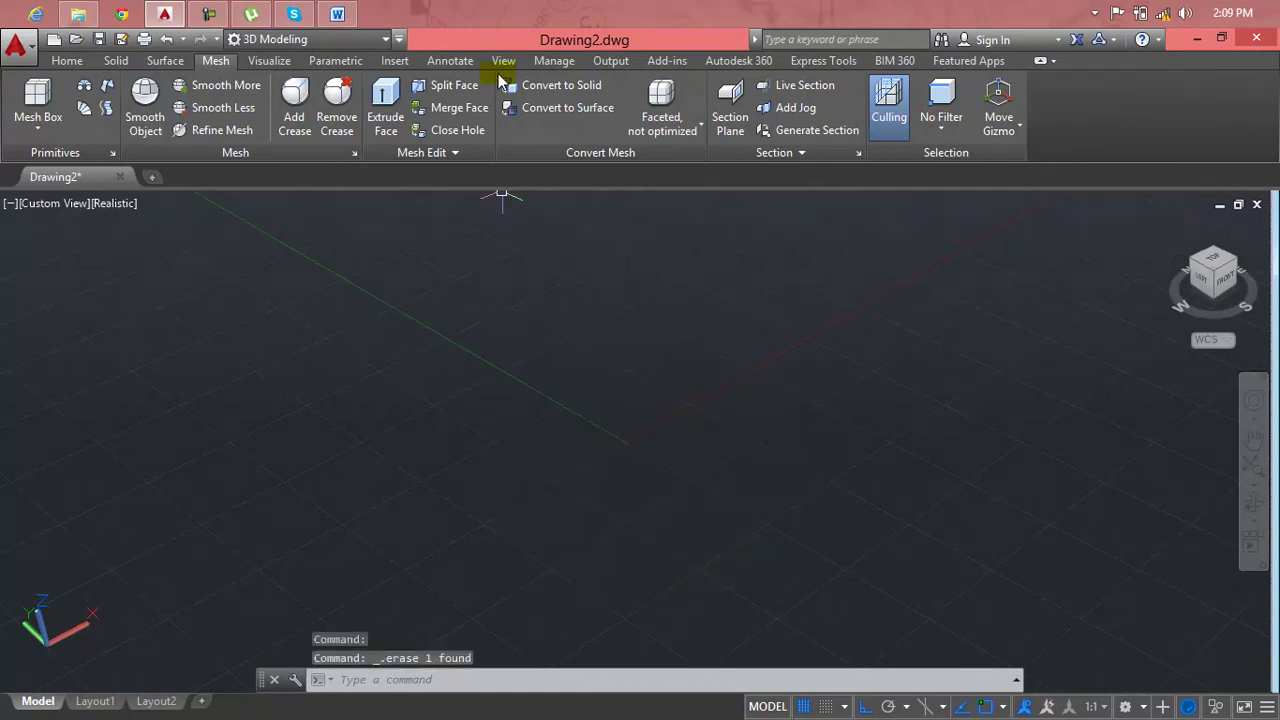
pyautogui.press('Escape')
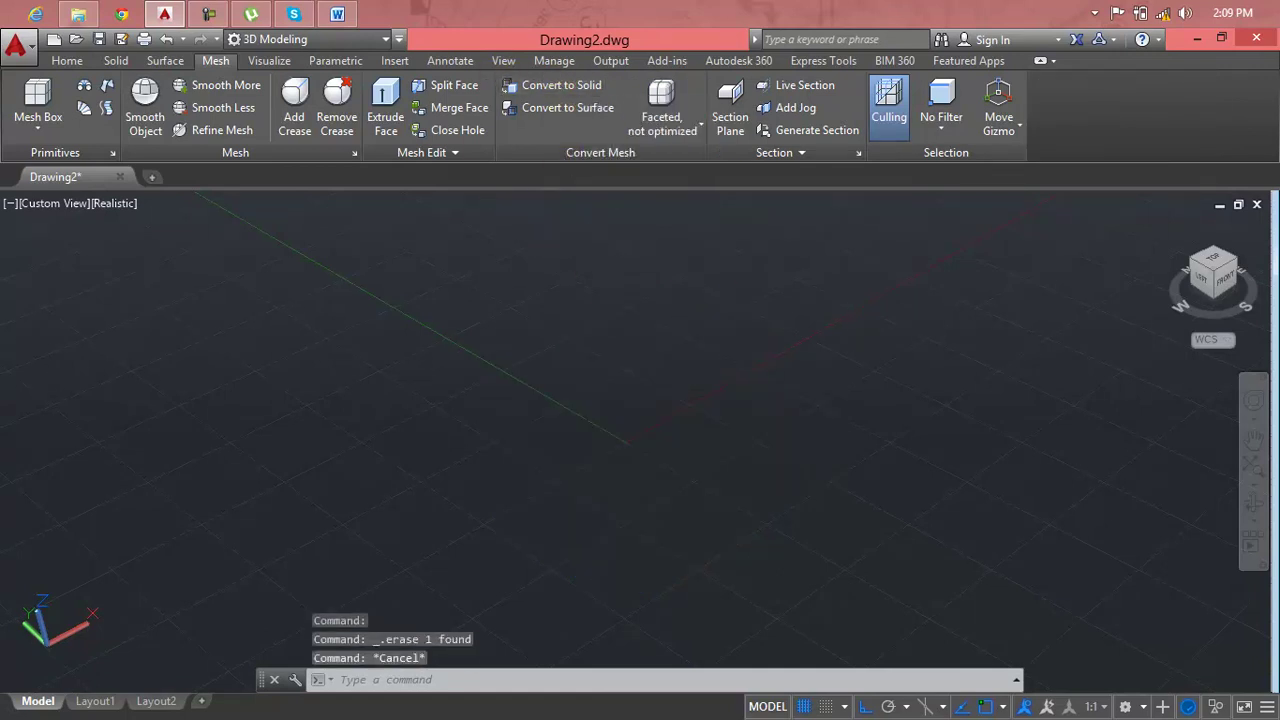
pyautogui.press('Escape')
pyautogui.moveTo(553, 247); pyautogui.dragTo(429, 319, button='middle')
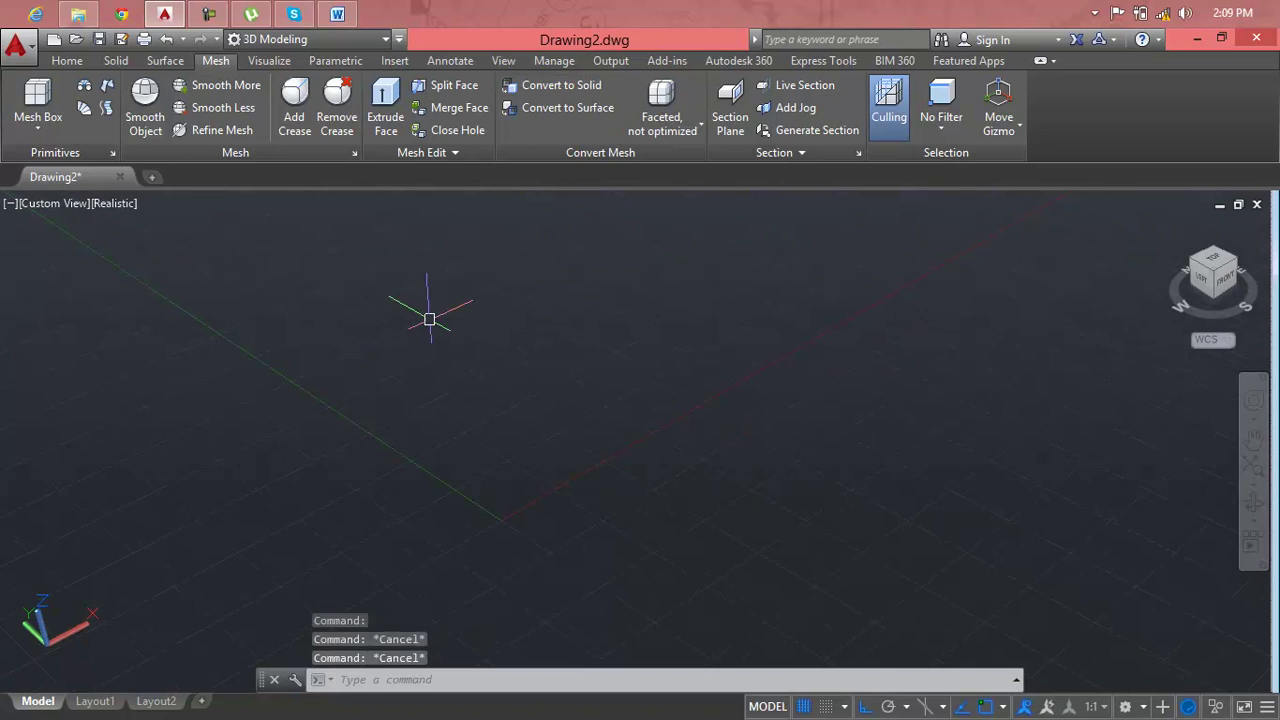
pyautogui.write('pl')
# Draw an open, roughly rectangular polyline outline with a gap near one corner, then select it.
pyautogui.press('Return')
pyautogui.click(318, 497)
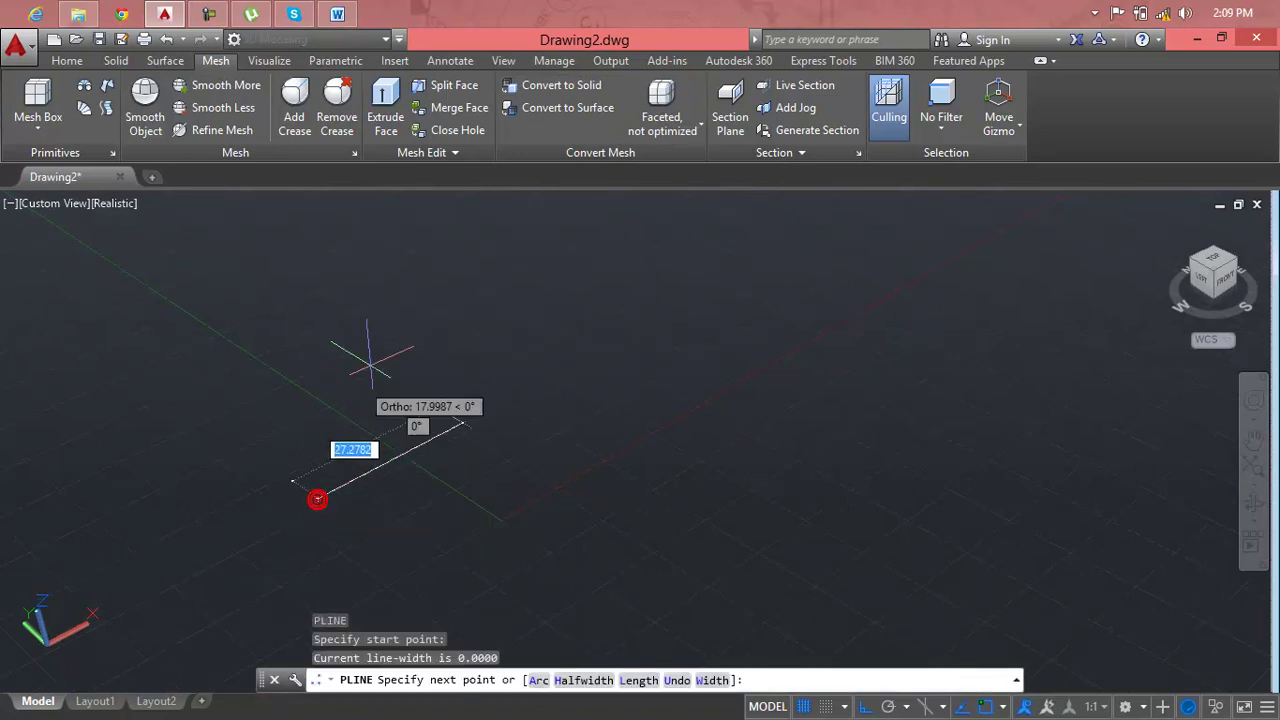
pyautogui.click(565, 325)
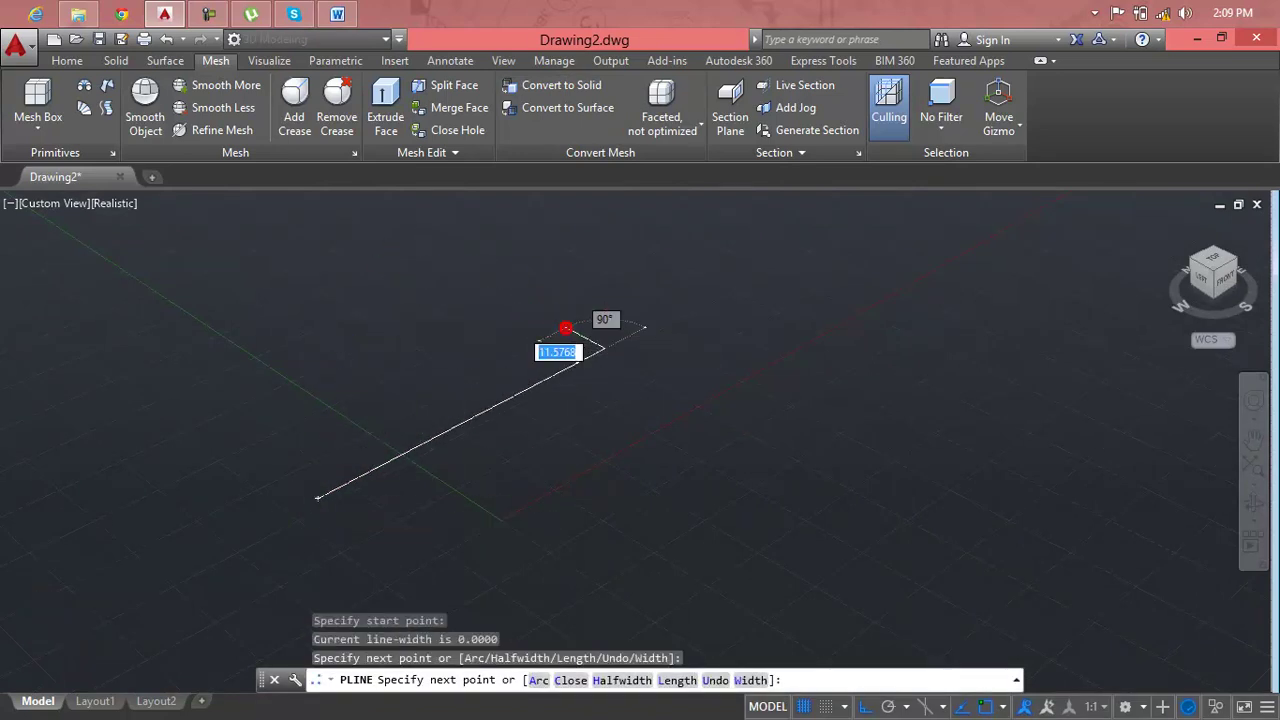
pyautogui.scroll(-3, 600, 368)
pyautogui.moveTo(600, 368); pyautogui.dragTo(437, 155, button='middle')
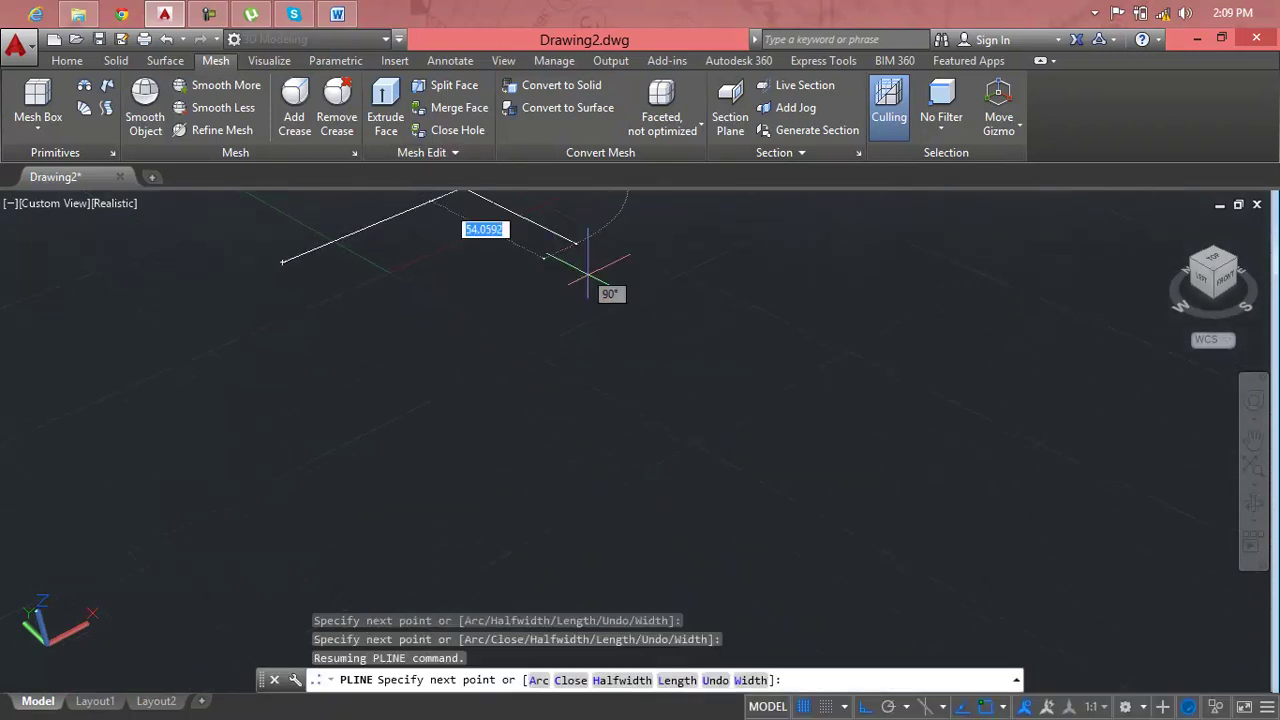
pyautogui.click(415, 362)
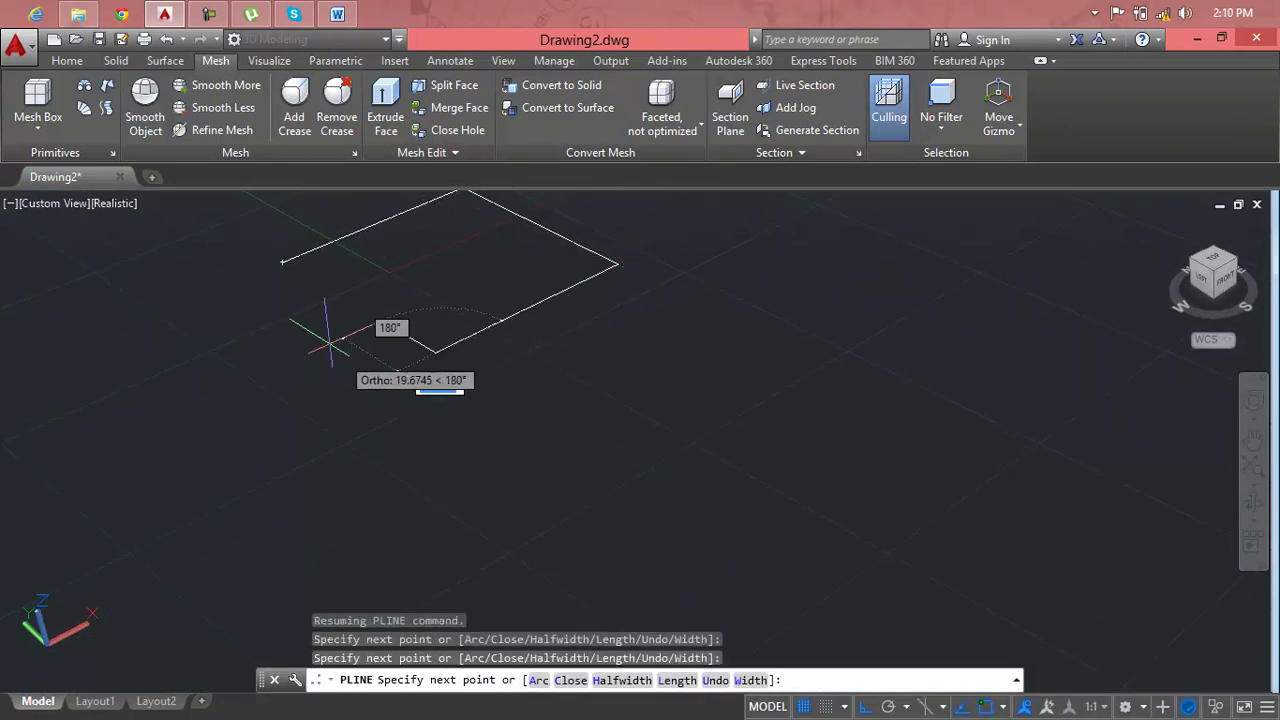
pyautogui.click(318, 390)
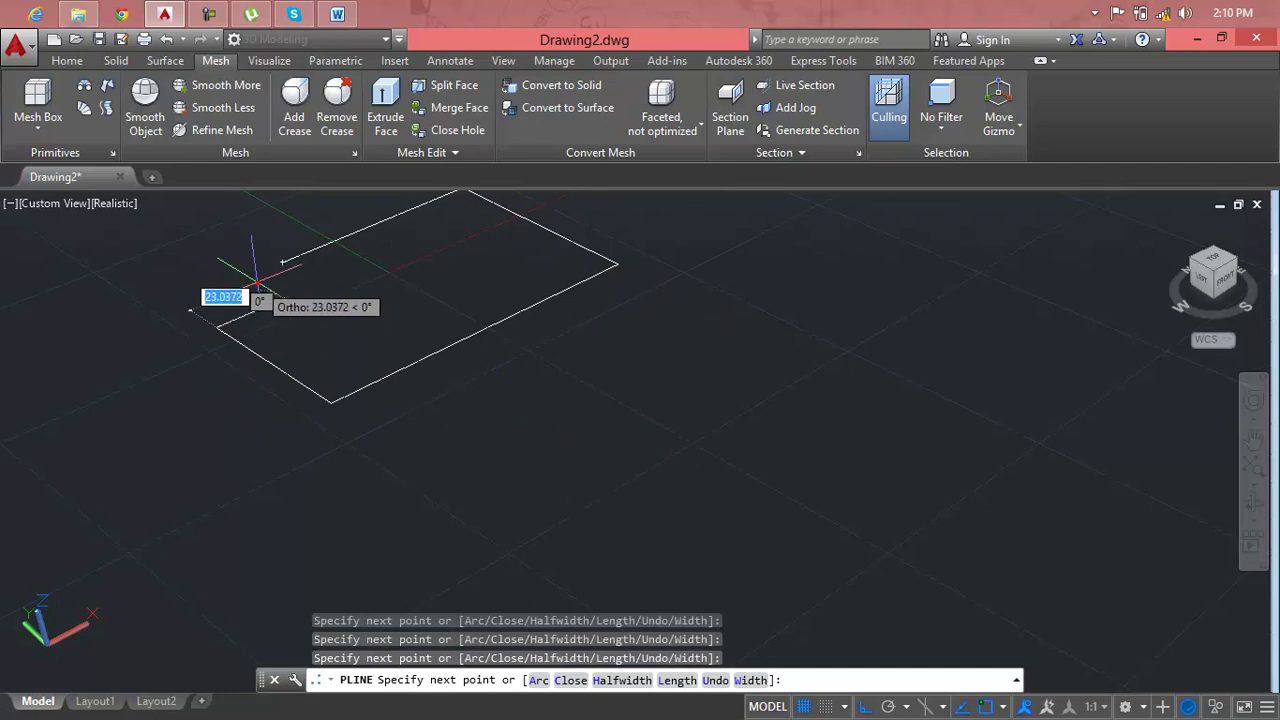
pyautogui.press('Return')
pyautogui.scroll(-1, 277, 300)
pyautogui.moveTo(277, 298); pyautogui.dragTo(251, 380, button='middle')
pyautogui.click(398, 354)
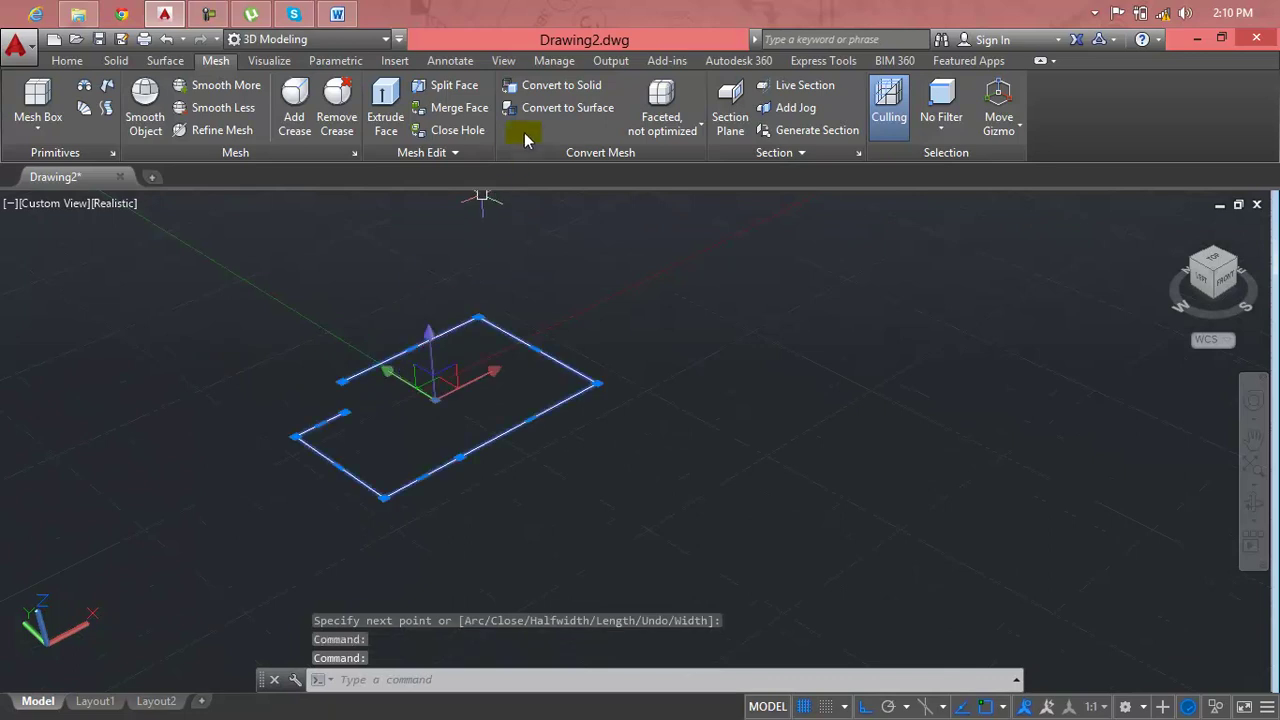
# Try converting the open outline to a solid, then try PEDIT; cancel both.
pyautogui.click(537, 90)
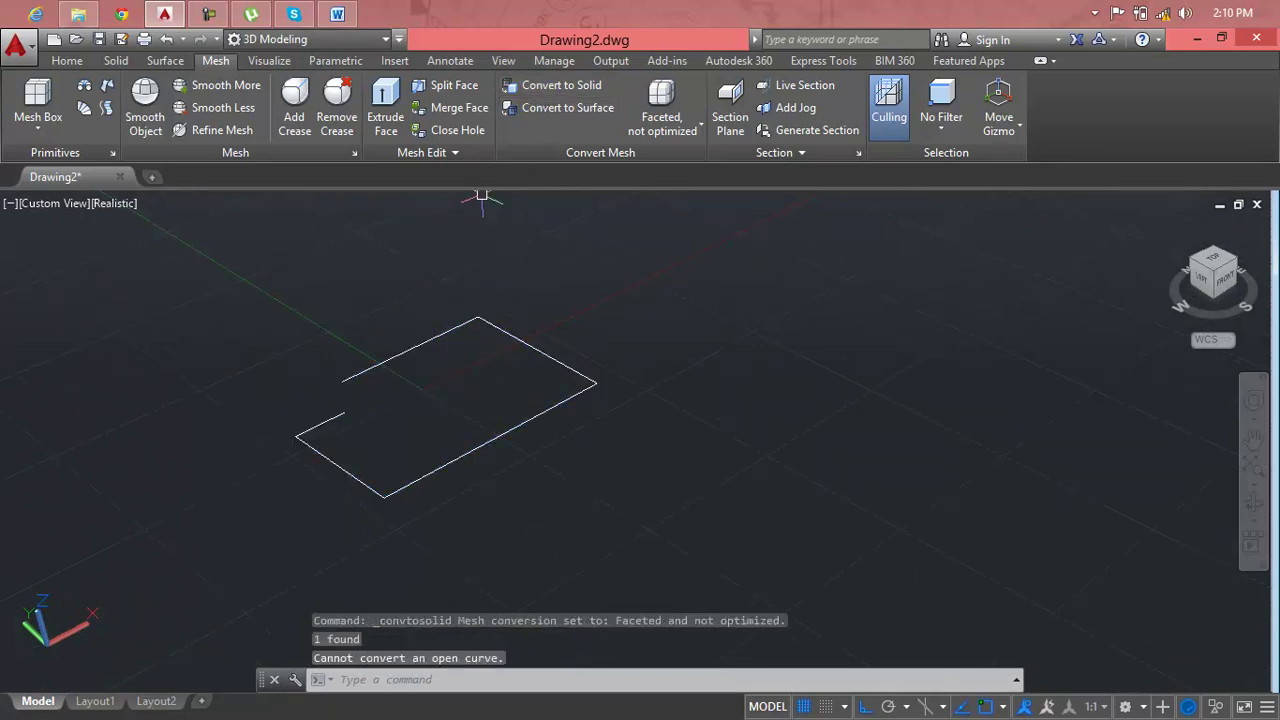
pyautogui.click(502, 331)
pyautogui.press('Escape')
pyautogui.press('Escape')
pyautogui.press('Escape')
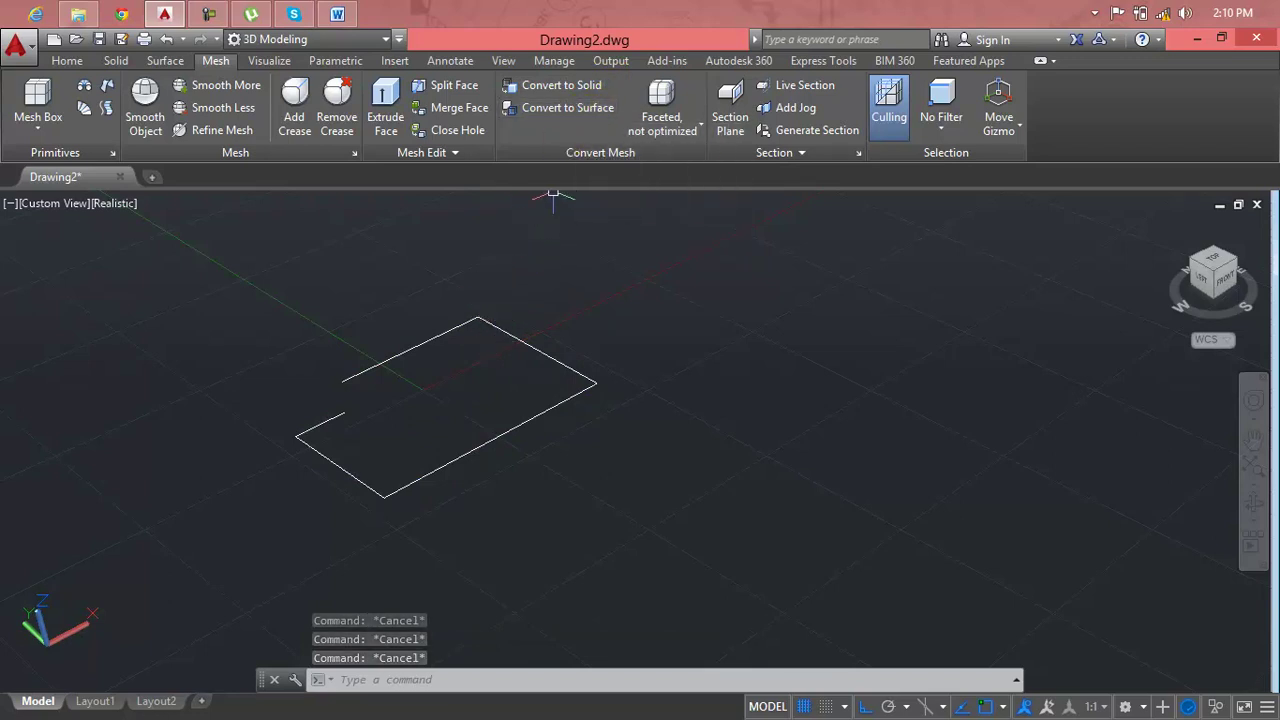
pyautogui.click(510, 337)
pyautogui.doubleClick(510, 337)
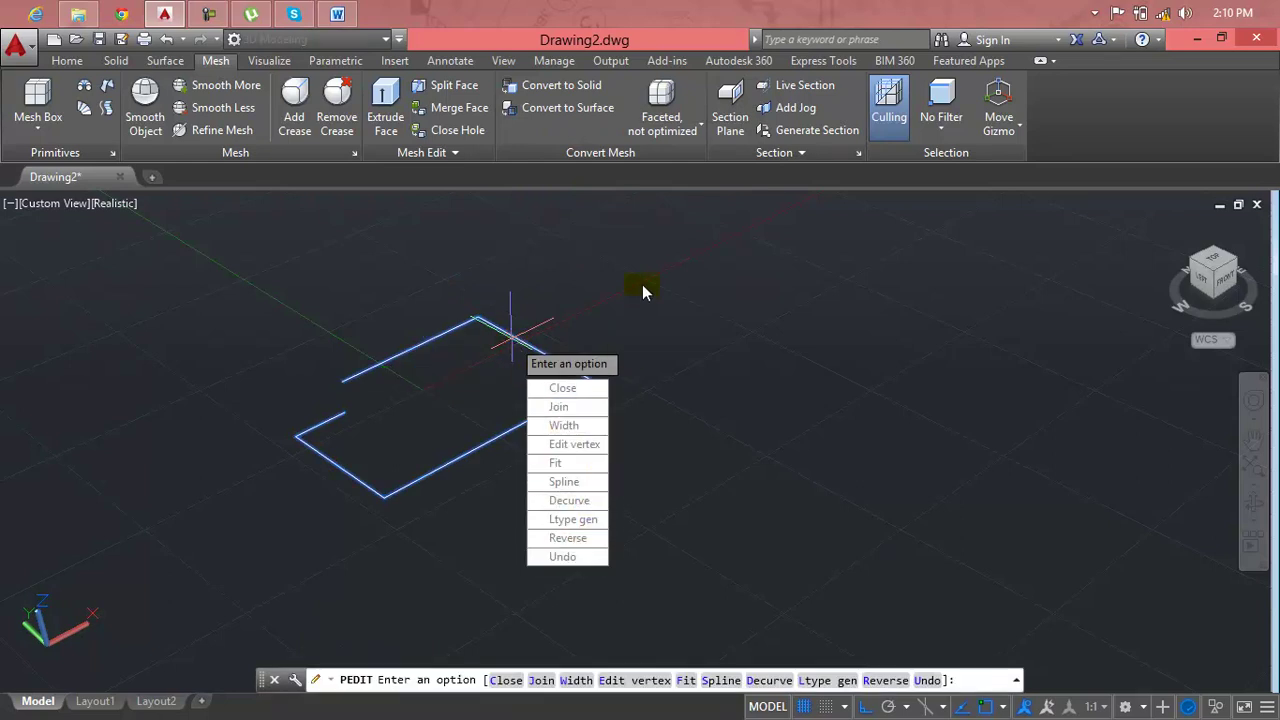
pyautogui.press('Escape')
# Show the outline's properties from its right-click menu.
pyautogui.click(550, 360)
pyautogui.rightClick(550, 360)
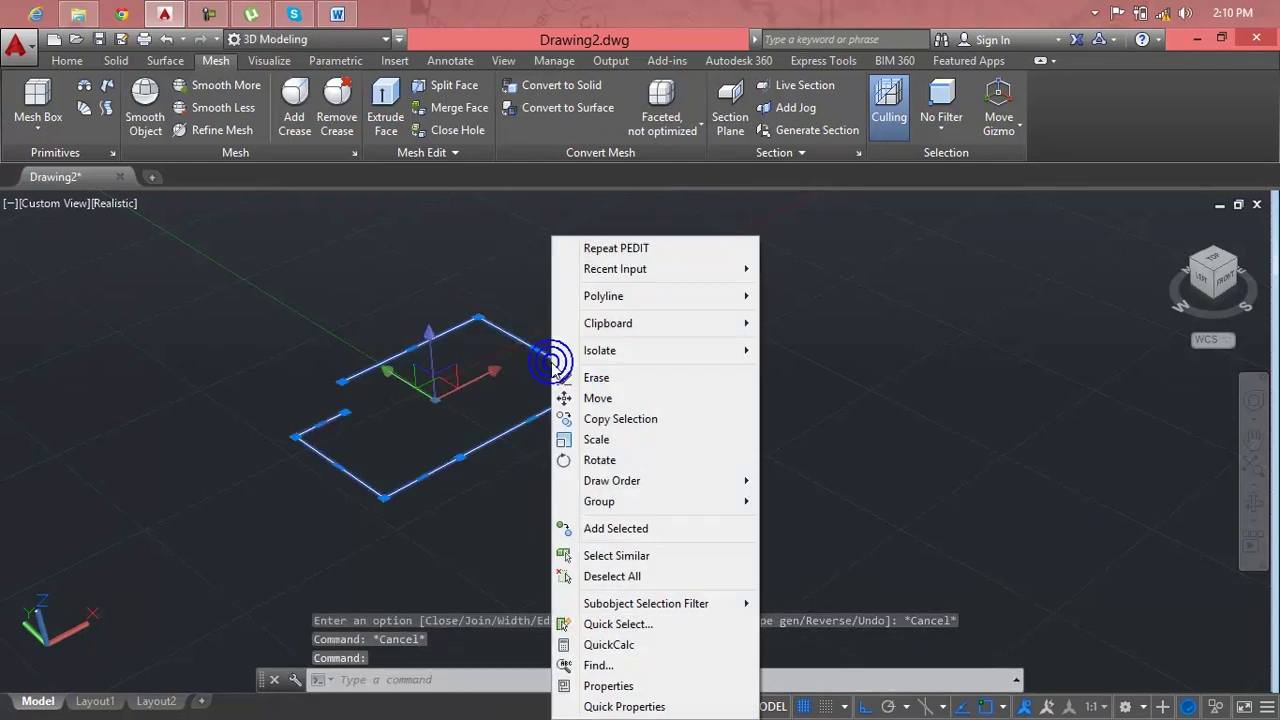
pyautogui.moveTo(646, 603)
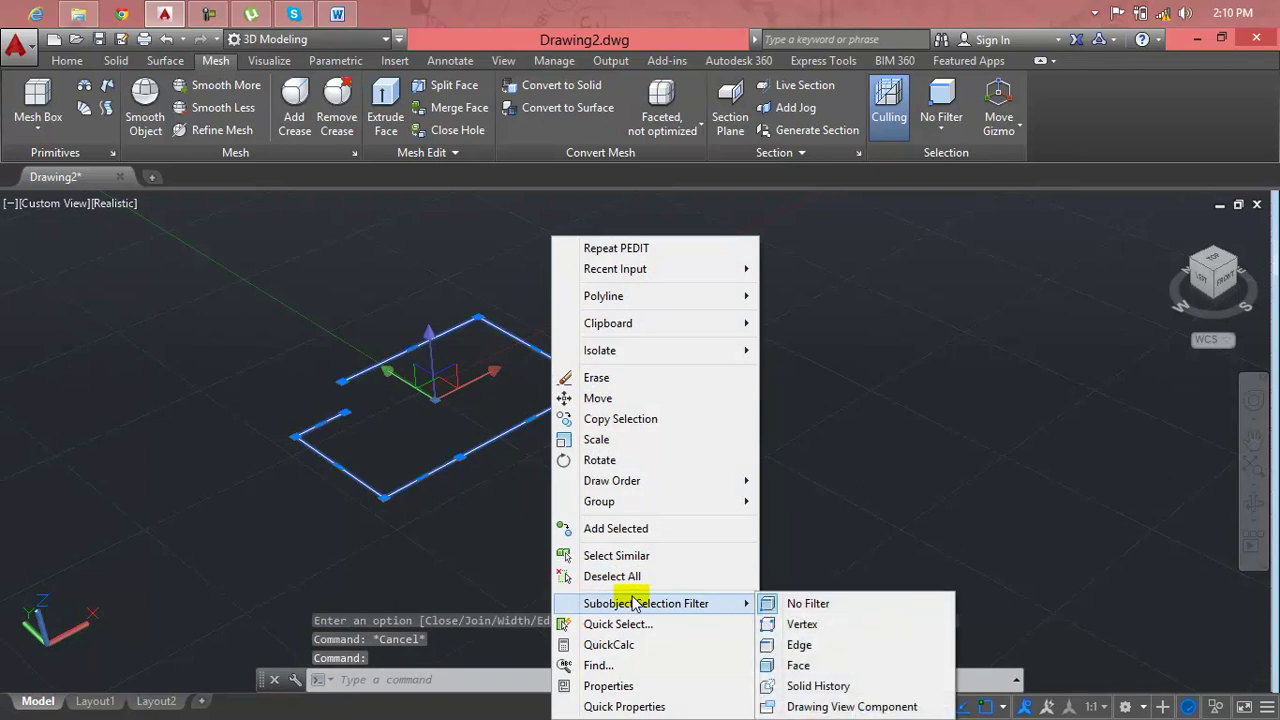
pyautogui.click(630, 686)
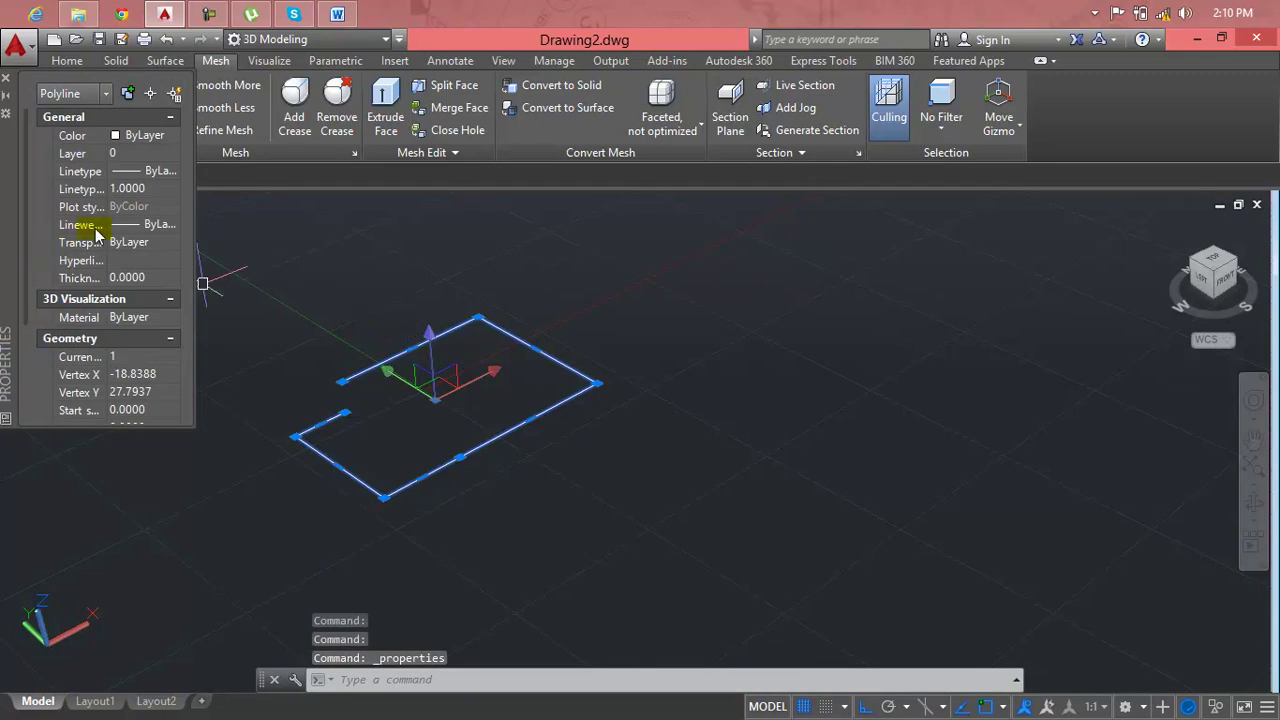
# Set the outline's thickness to 12, then 15, deselect it, and close Properties.
pyautogui.click(97, 276)
pyautogui.write('12')
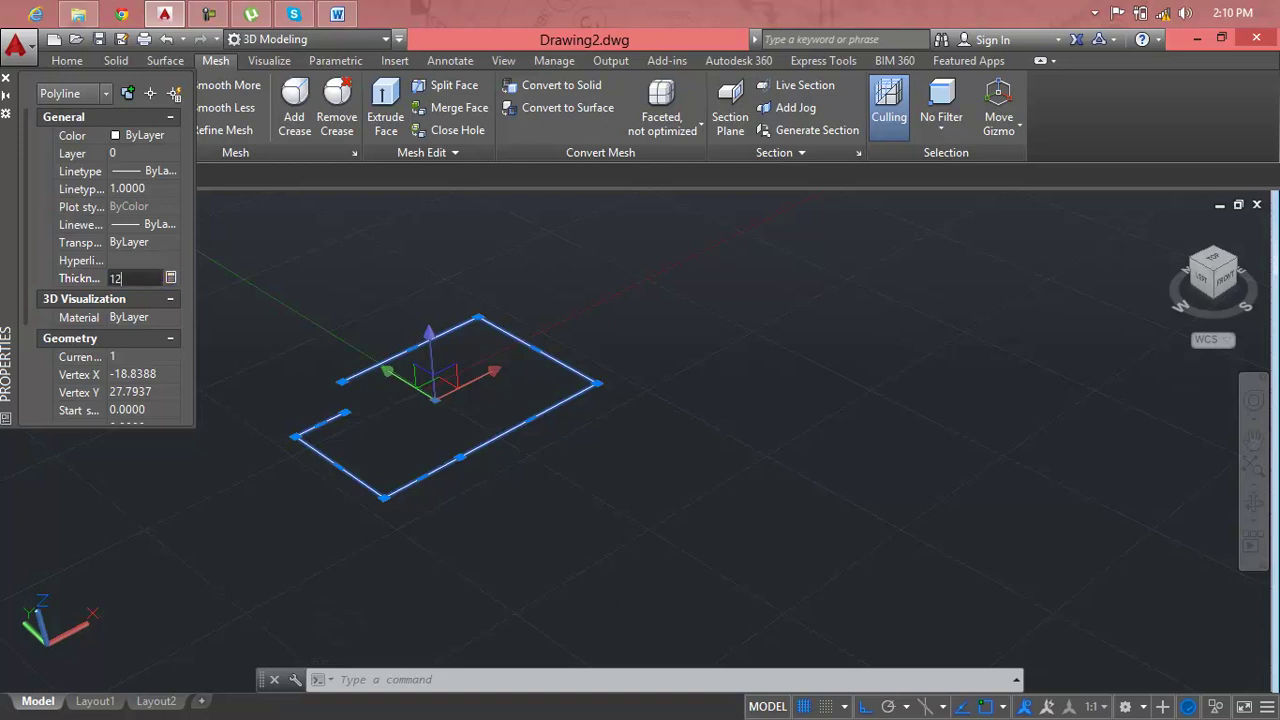
pyautogui.press('Return')
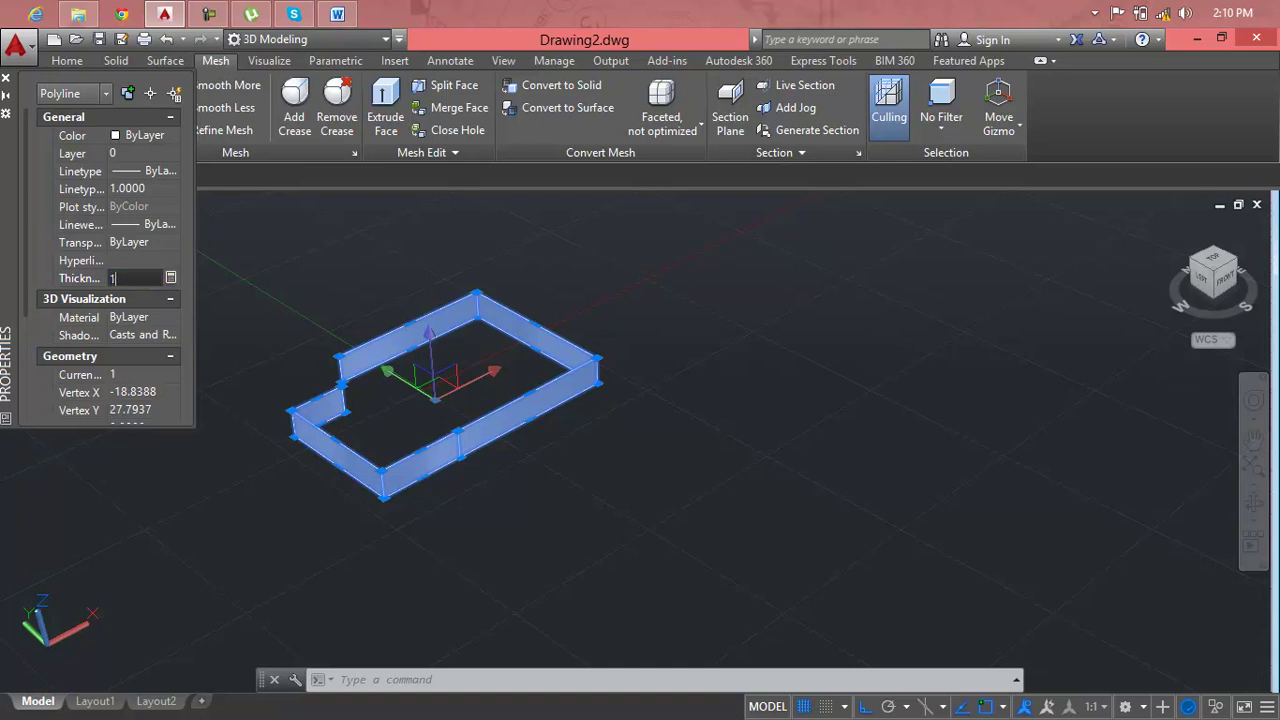
pyautogui.write('5')
pyautogui.press('Return')
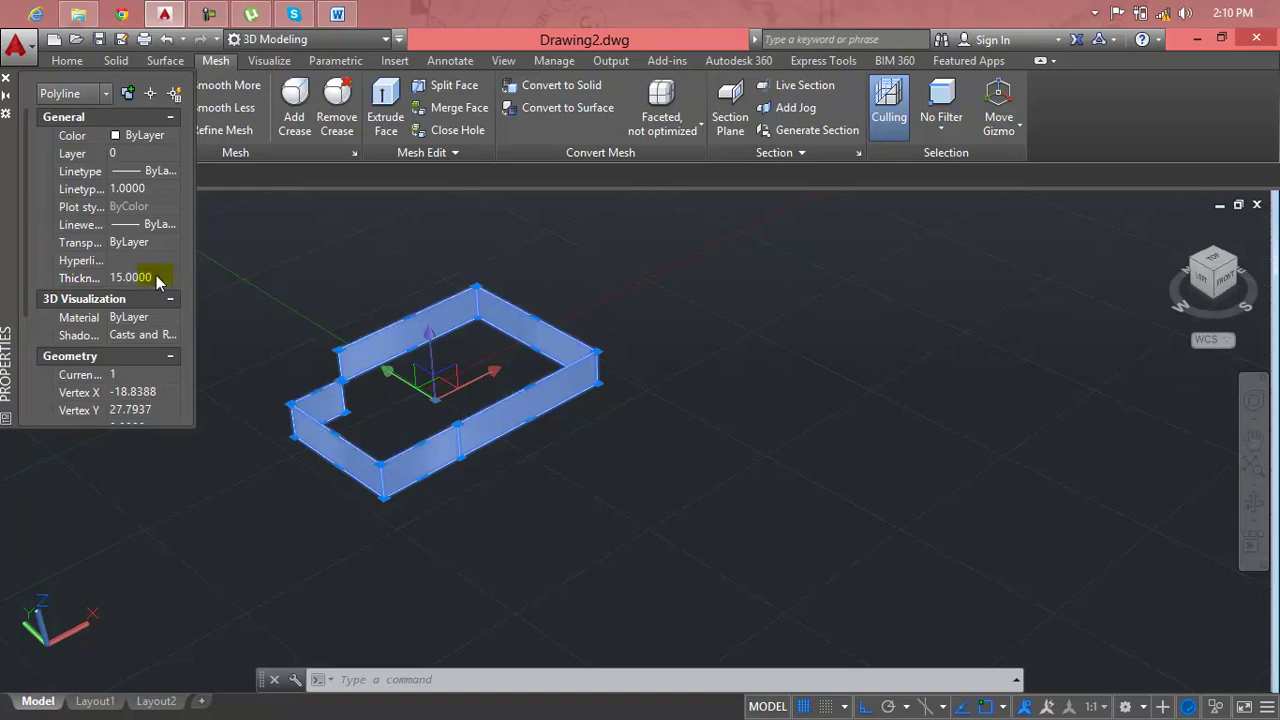
pyautogui.press('Escape')
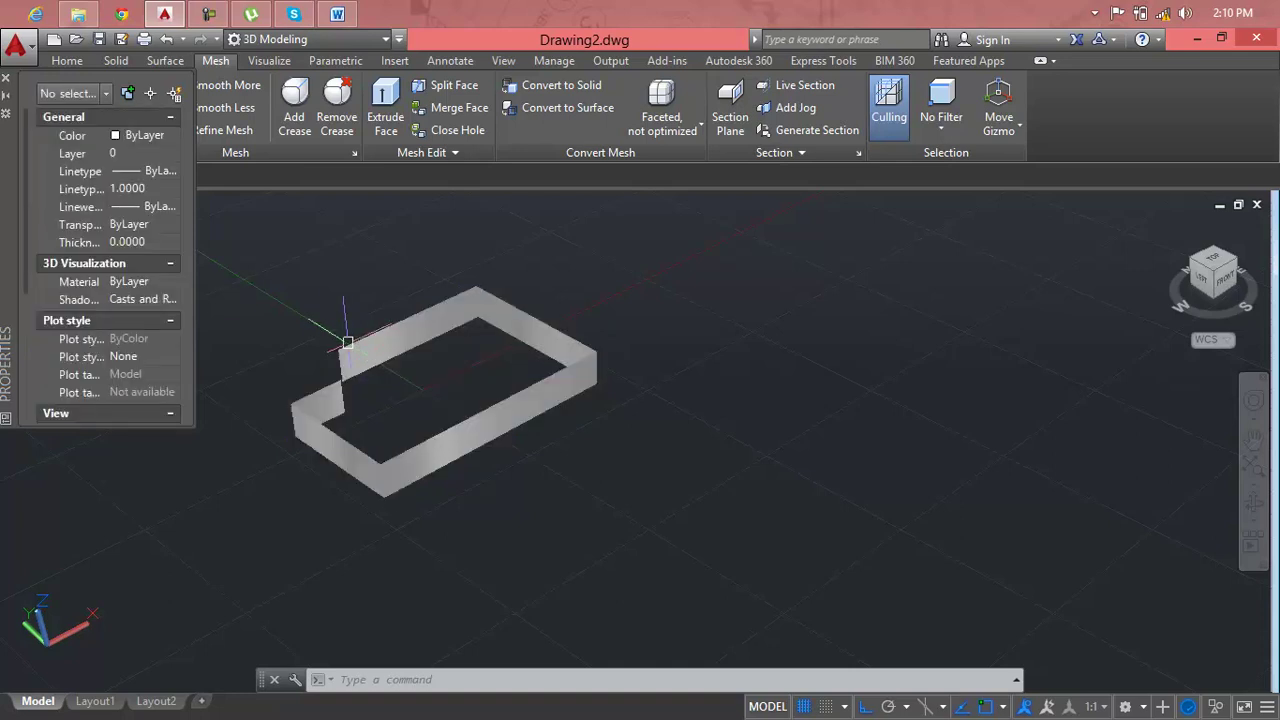
pyautogui.click(7, 75)
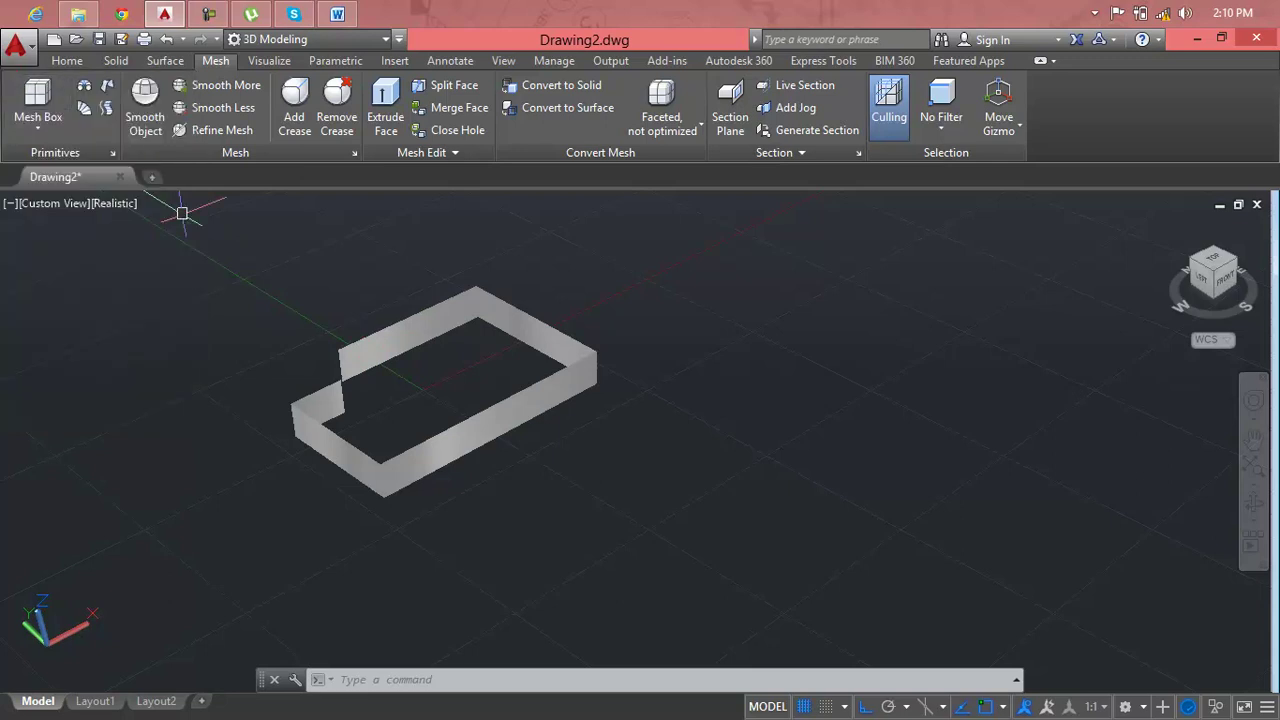
# Convert the thickened walls to a surface.
pyautogui.click(566, 108)
pyautogui.click(545, 343)
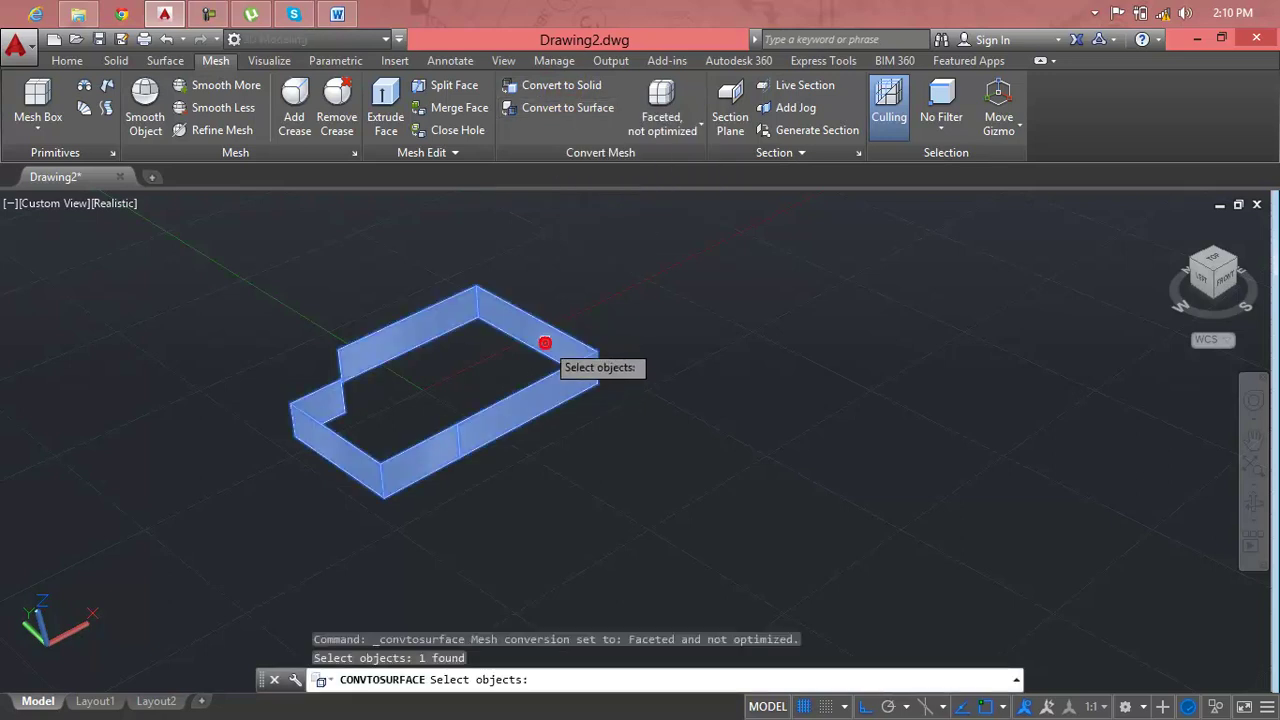
pyautogui.press('Return')
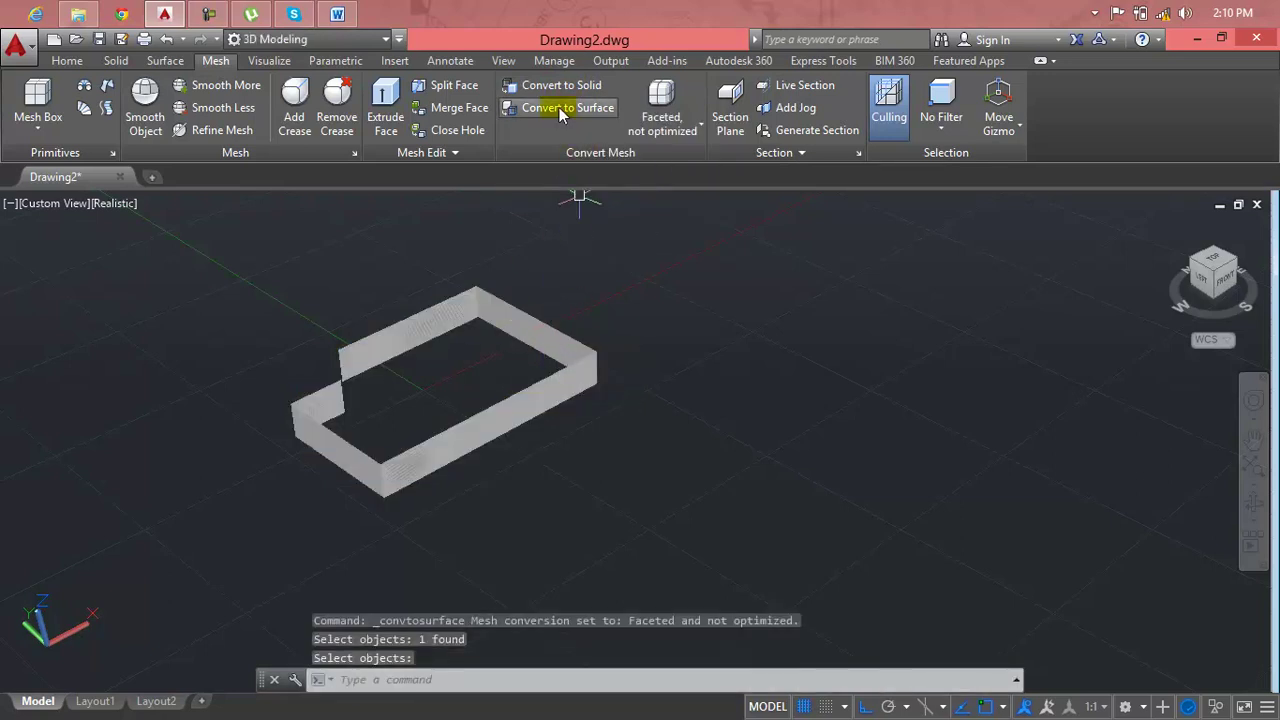
# Try converting the walls to a solid, which fails, then cancel and reselect them.
pyautogui.click(558, 86)
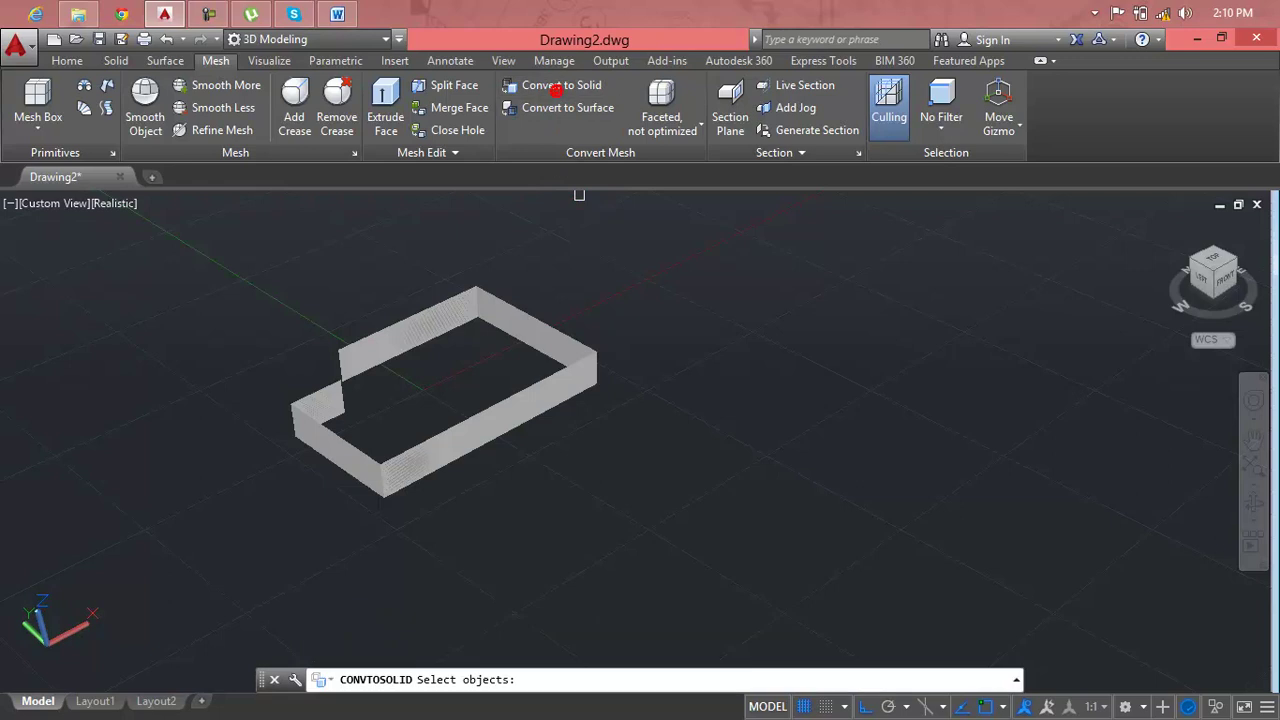
pyautogui.click(542, 325)
pyautogui.press('Return')
pyautogui.scroll(2, 629, 427)
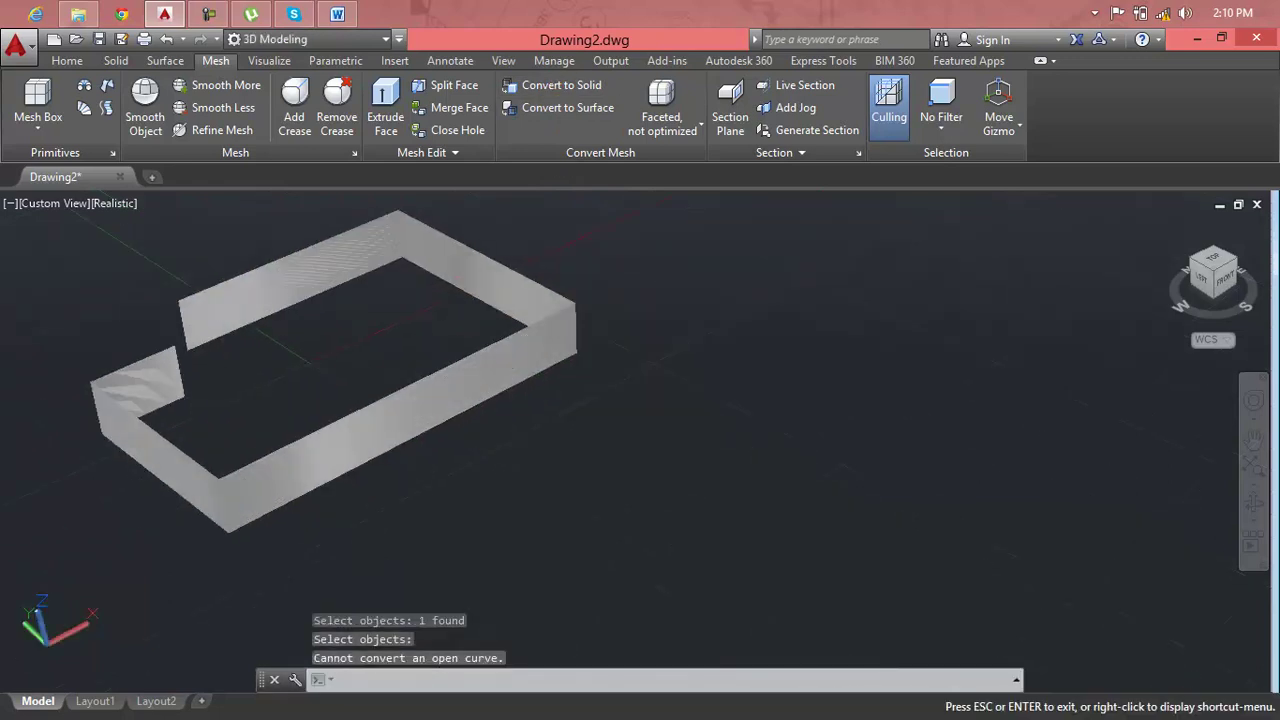
pyautogui.moveTo(538, 321); pyautogui.dragTo(563, 346)
pyautogui.press('Escape')
pyautogui.press('Escape')
pyautogui.press('Escape')
pyautogui.press('Escape')
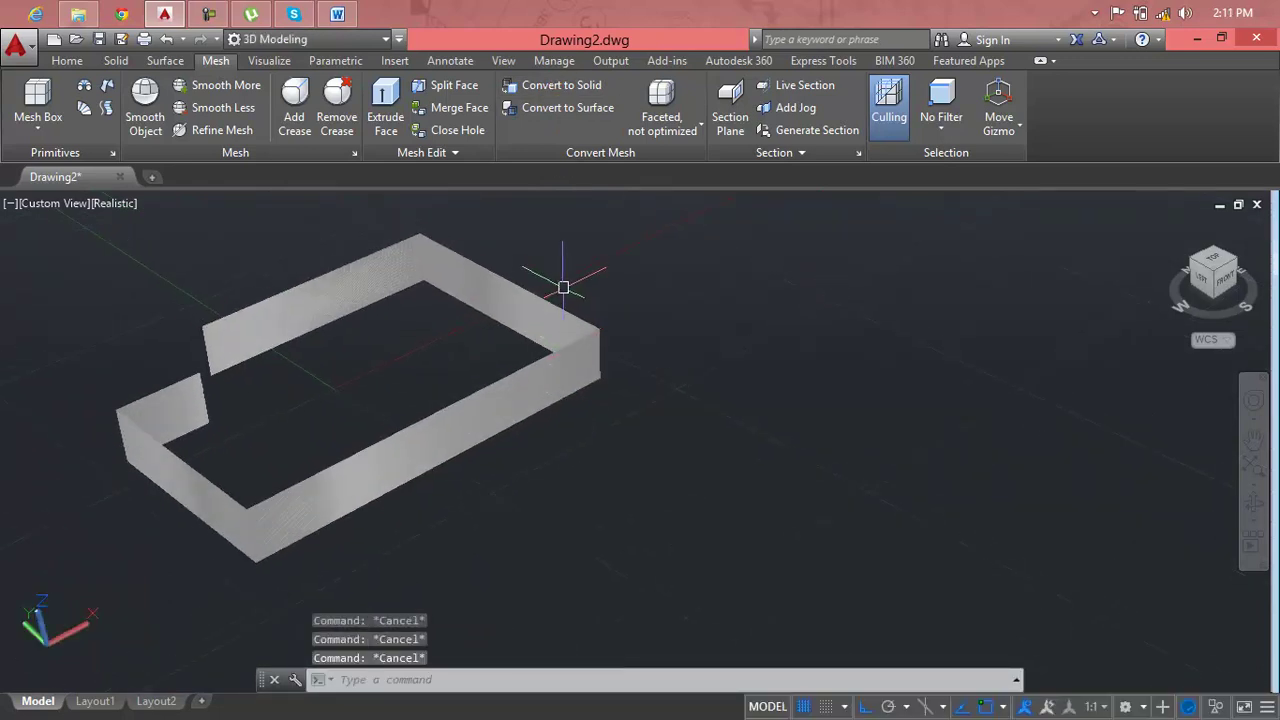
pyautogui.click(548, 314)
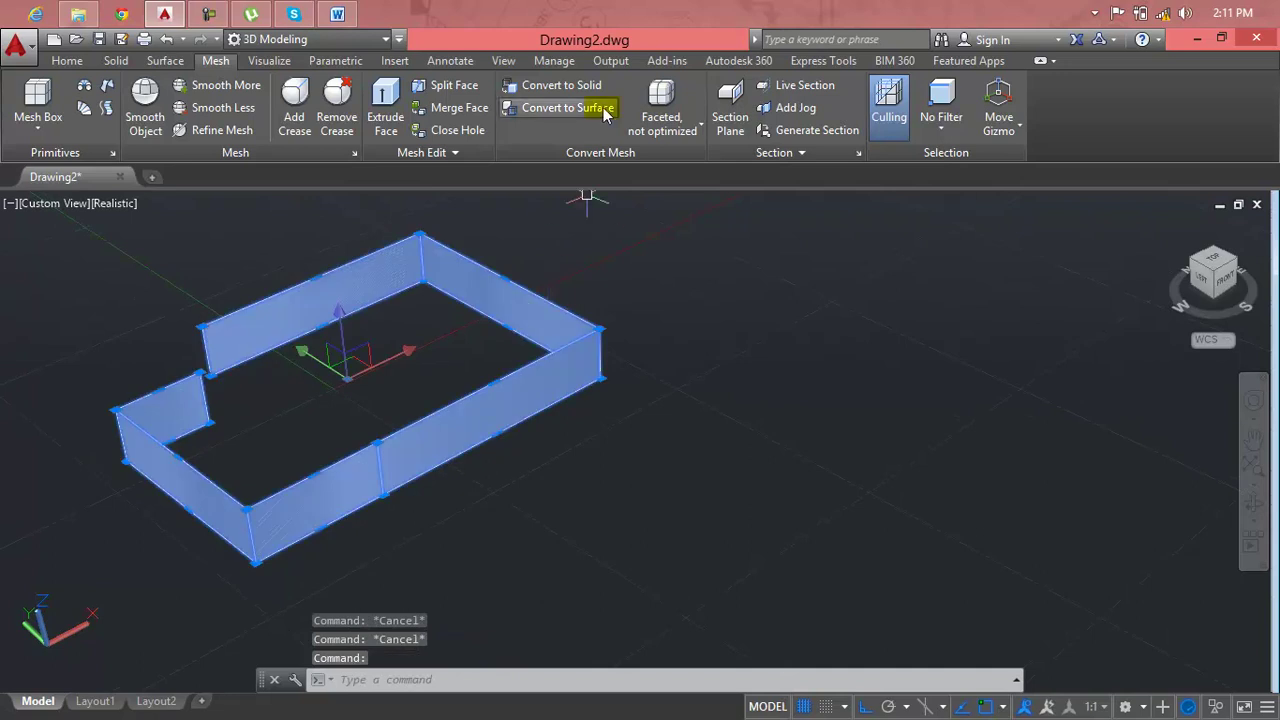
# Switch mesh conversion to Smooth, not optimized, and retry Convert to Solid on the walls.
pyautogui.click(640, 108)
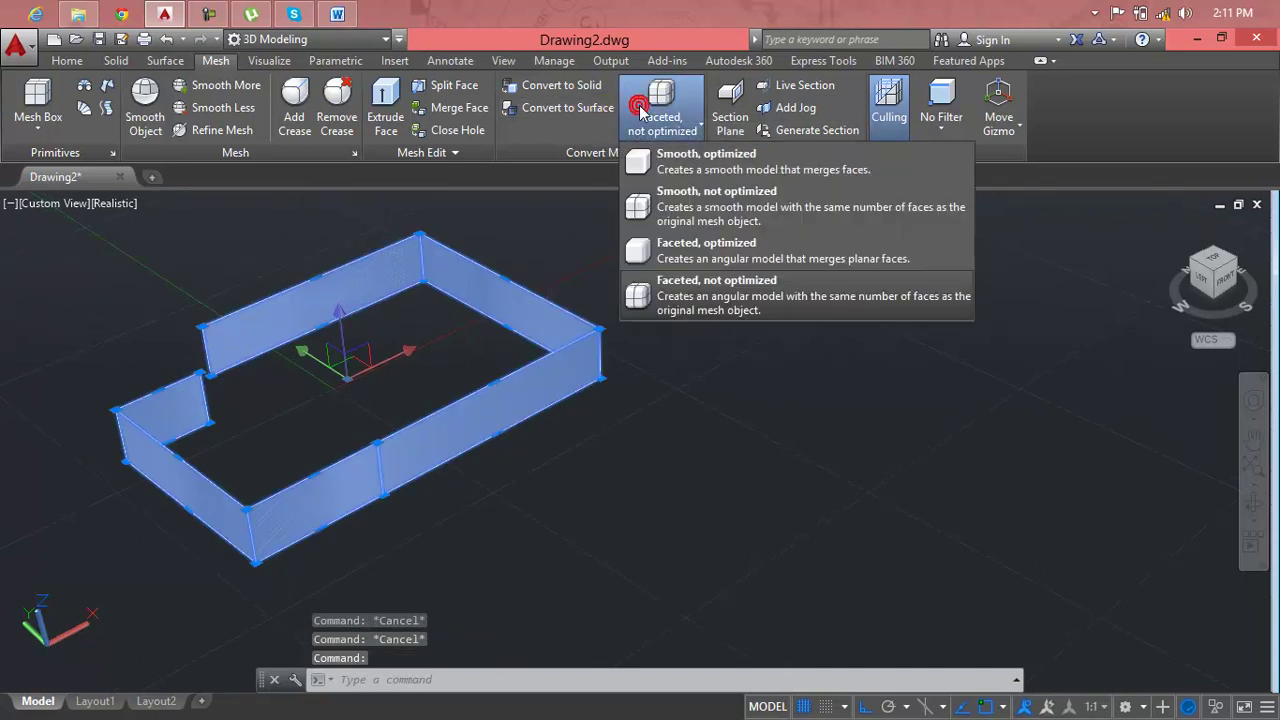
pyautogui.click(670, 210)
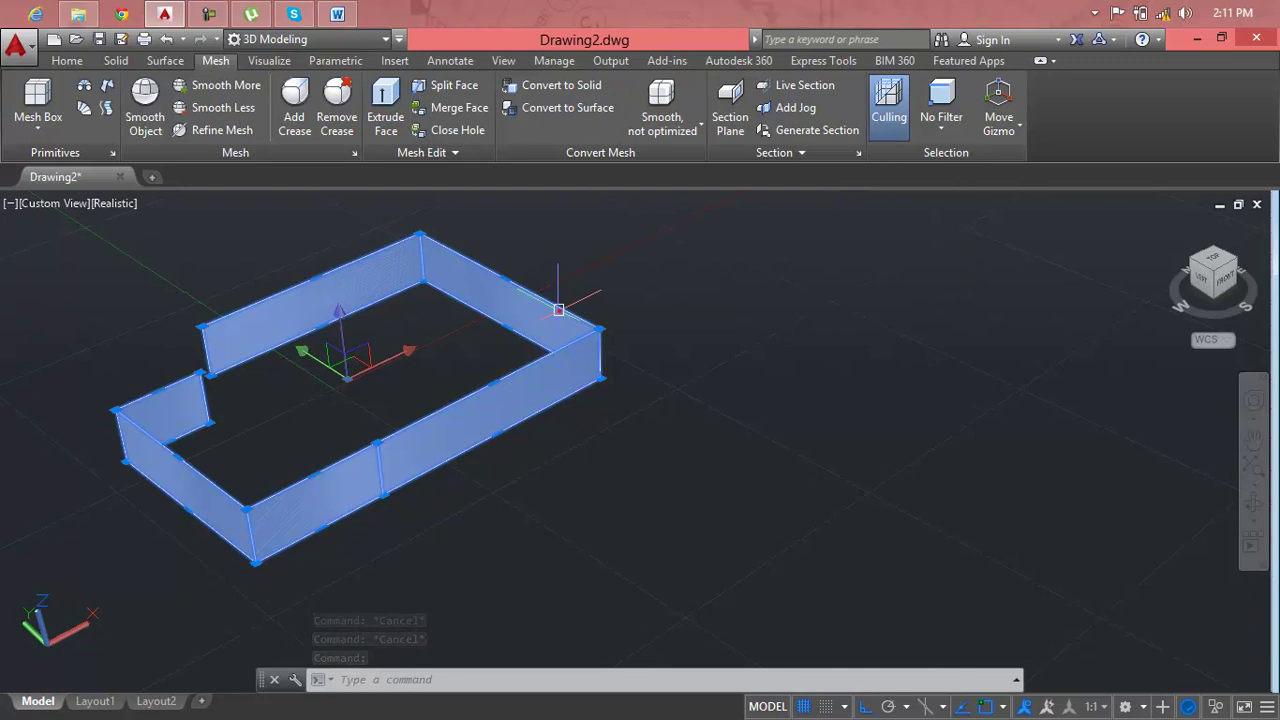
pyautogui.click(575, 88)
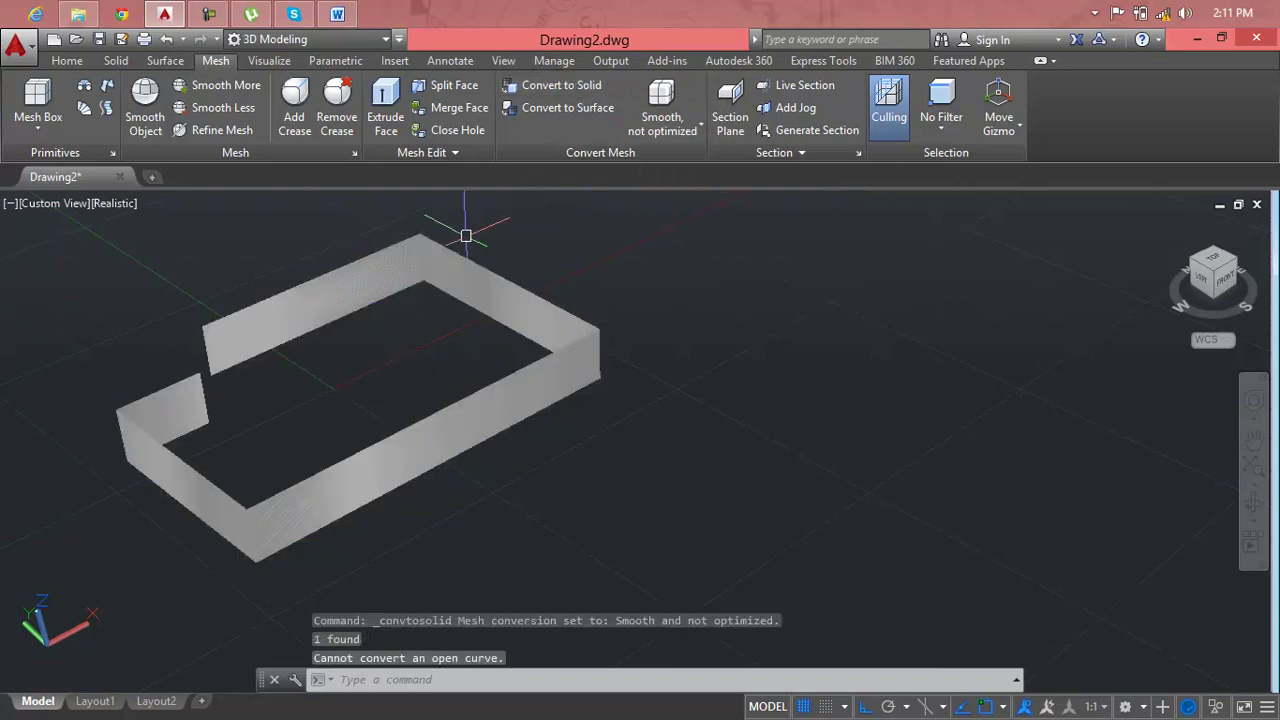
pyautogui.click(409, 236)
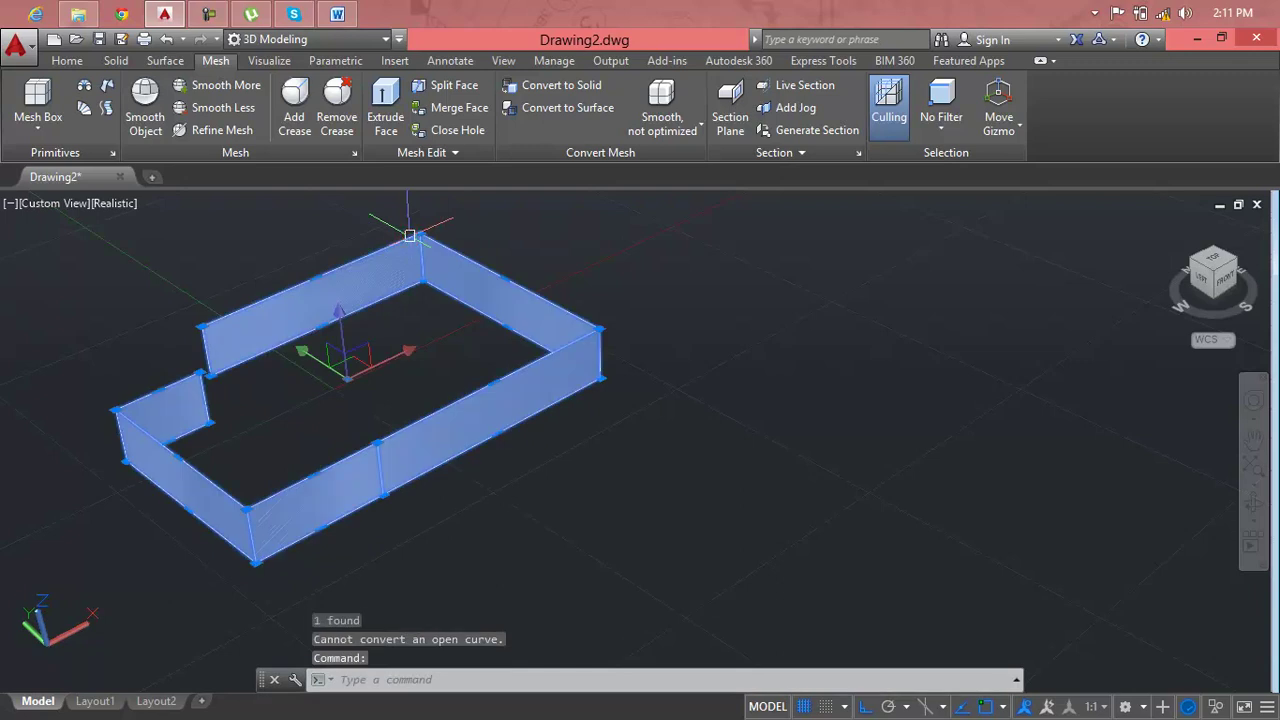
# Erase the selected wall object with Delete.
pyautogui.press('Delete')
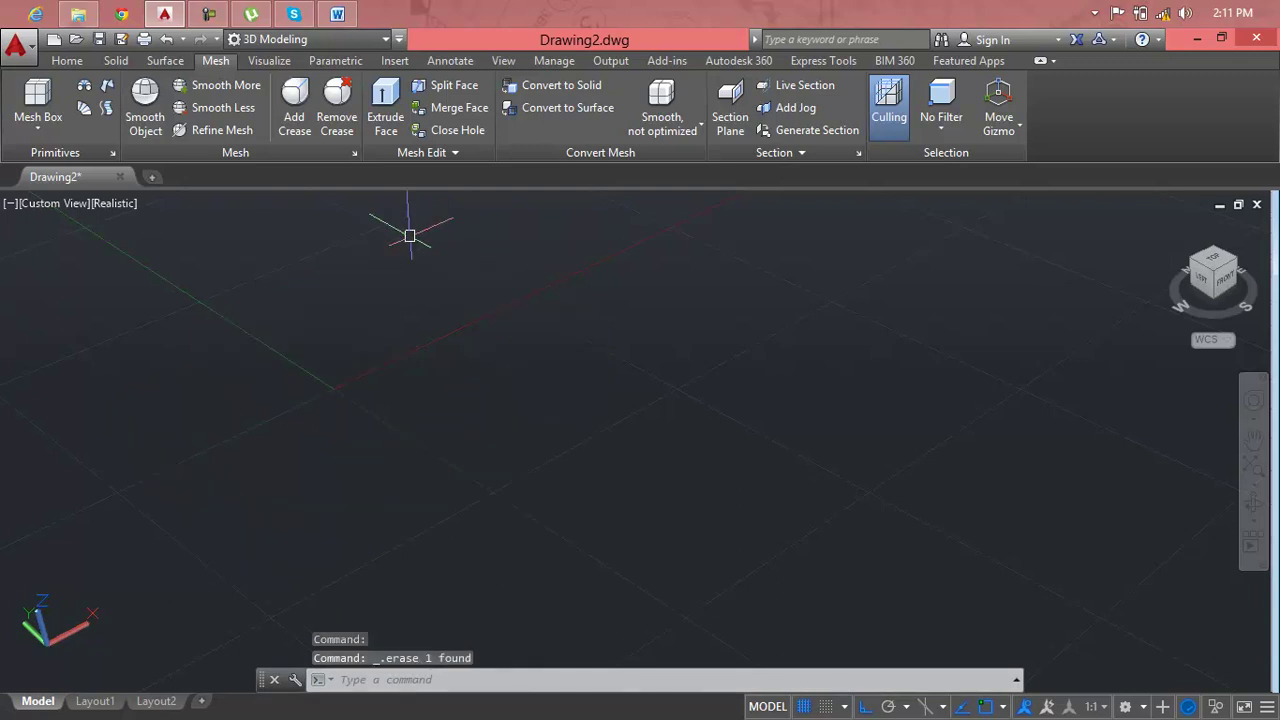